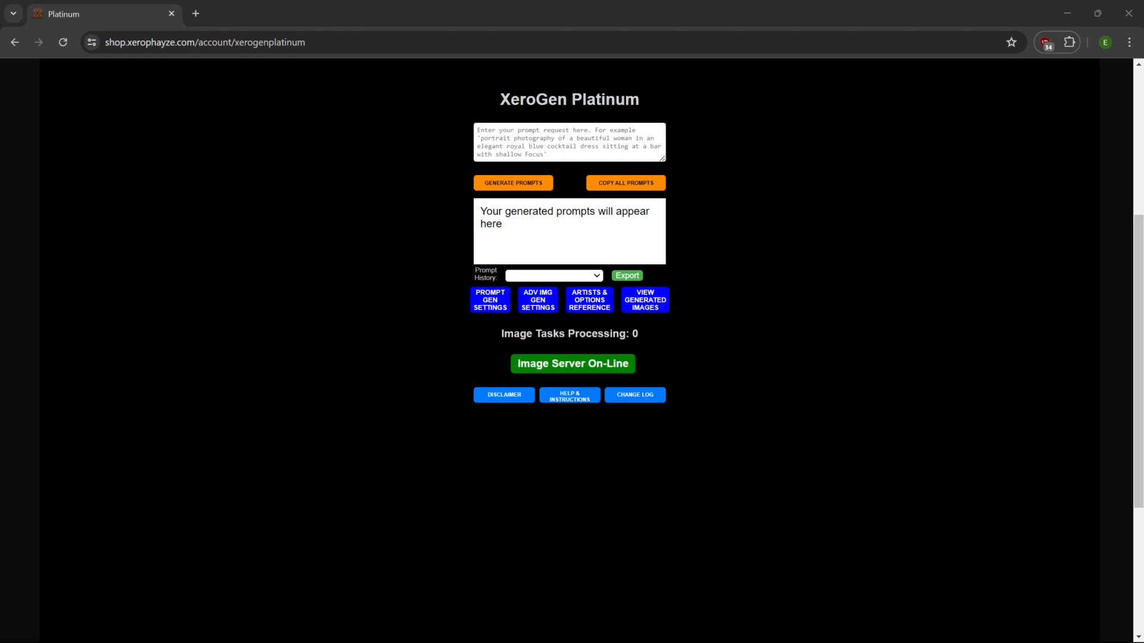
Generate a prompt from the request "fantasy" and generate an image from the resulting prompt
click(570, 142)
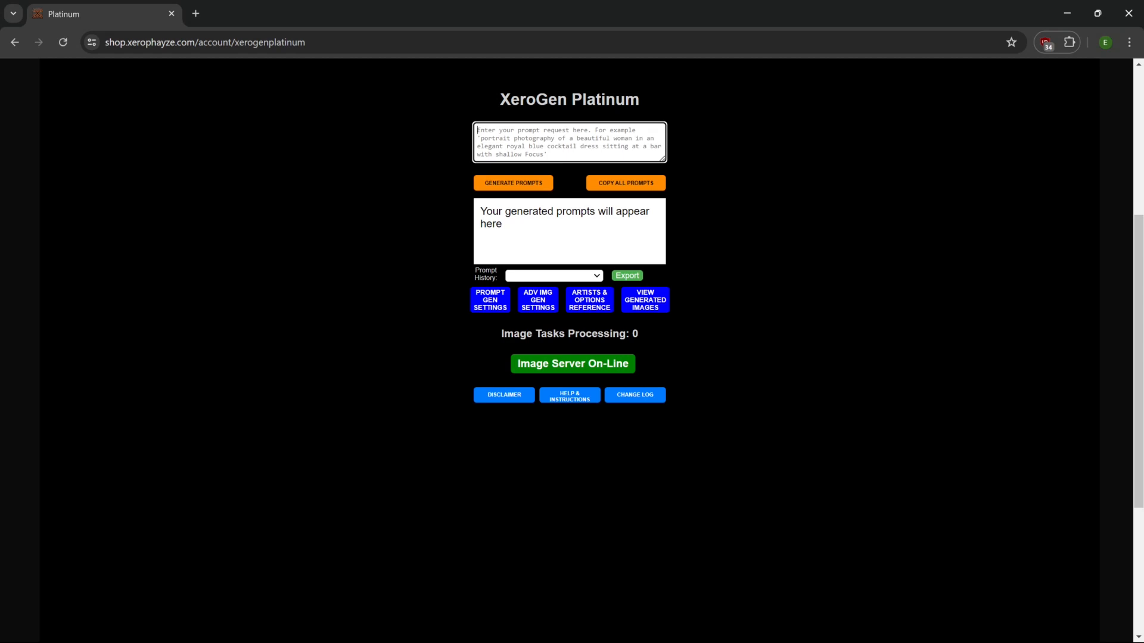
text(fantasy)
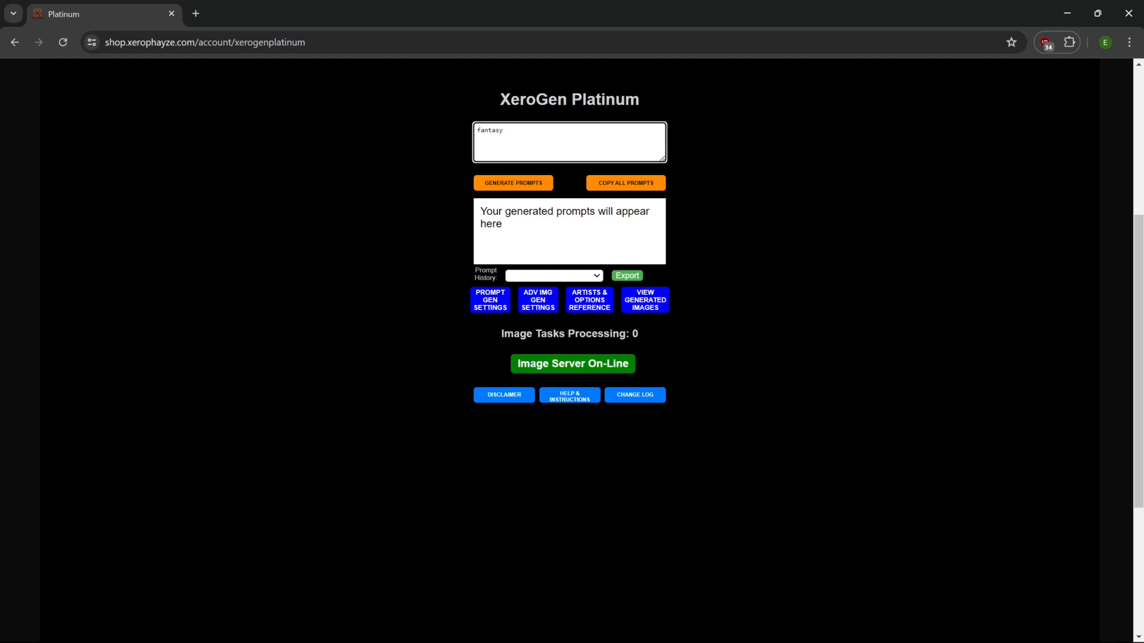
click(514, 184)
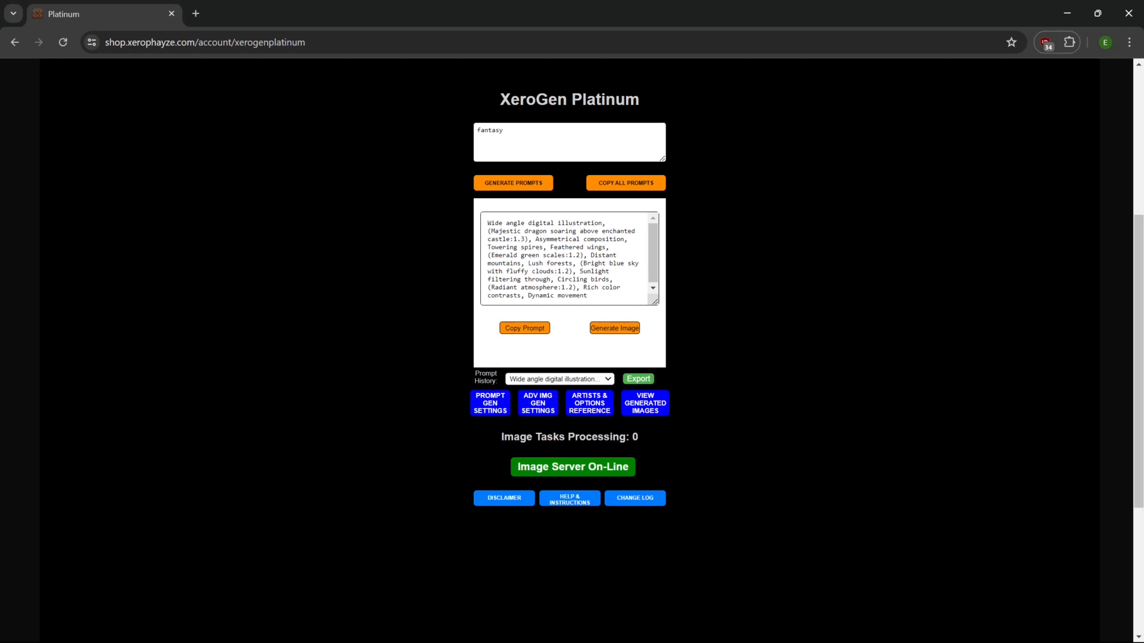
click(614, 332)
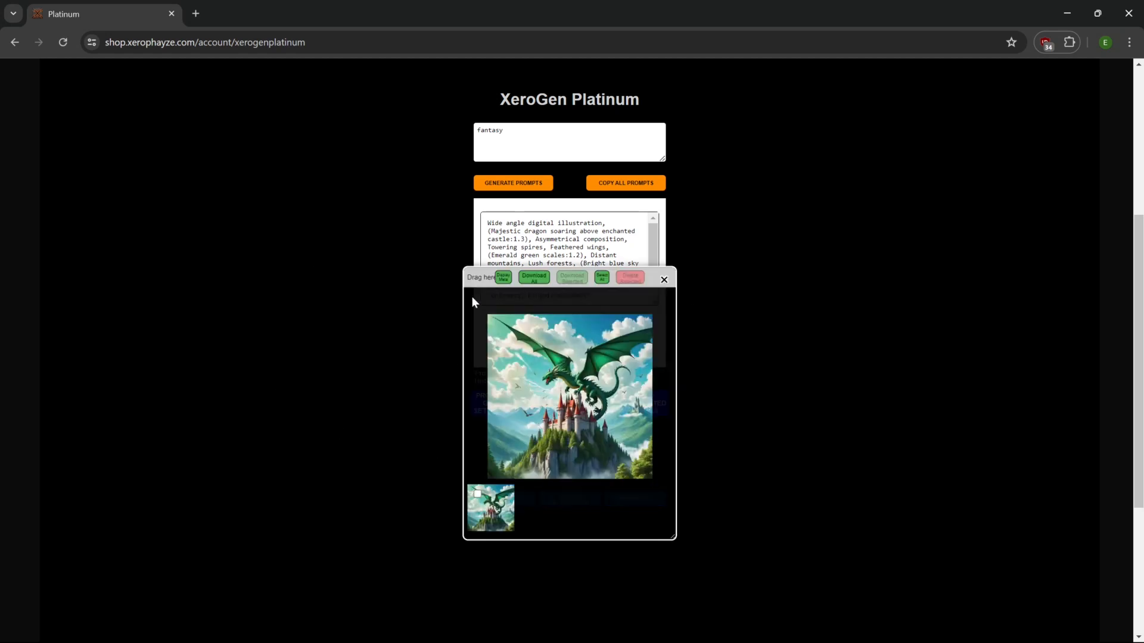
Open the prompt generation settings and place their window and the image viewer on opposite sides of the prompt area
drag(472, 297, 704, 141)
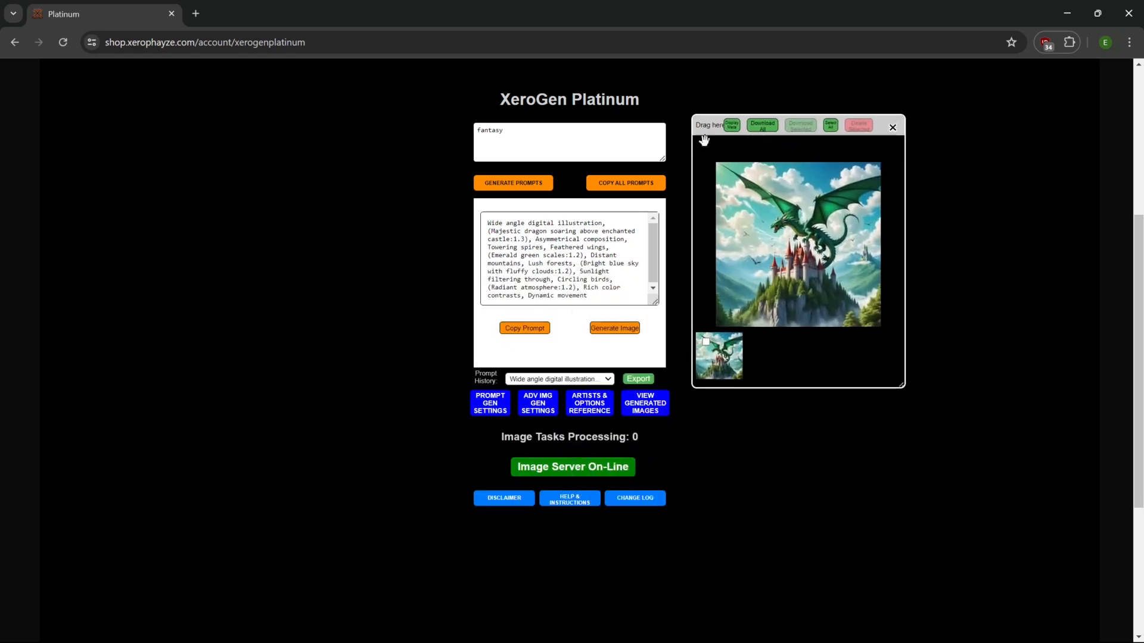
drag(587, 296, 481, 223)
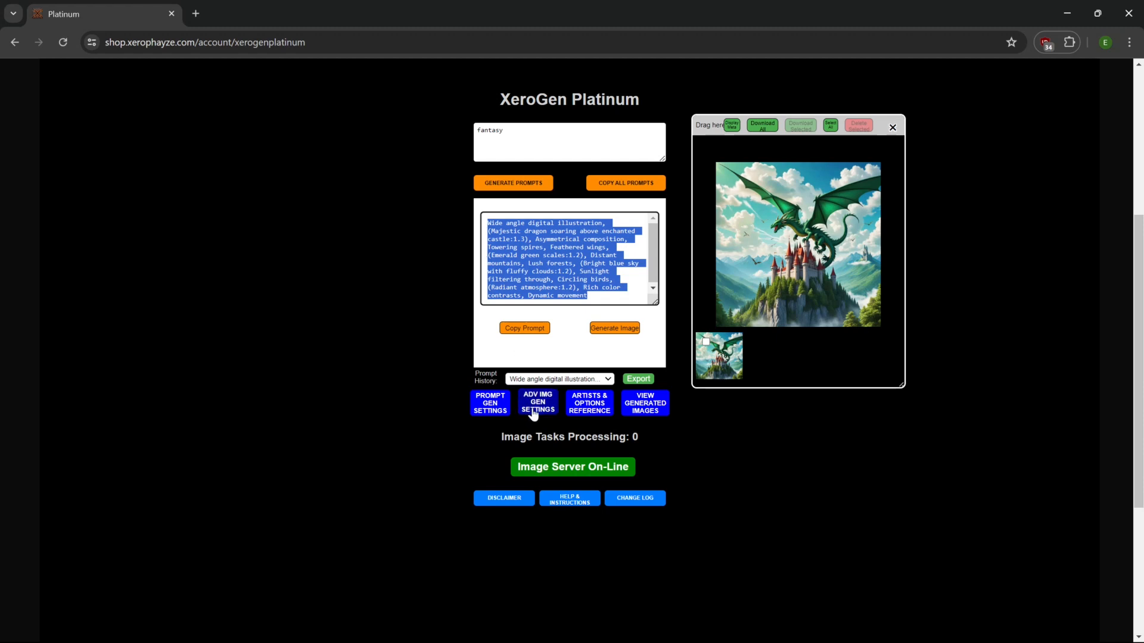
click(485, 410)
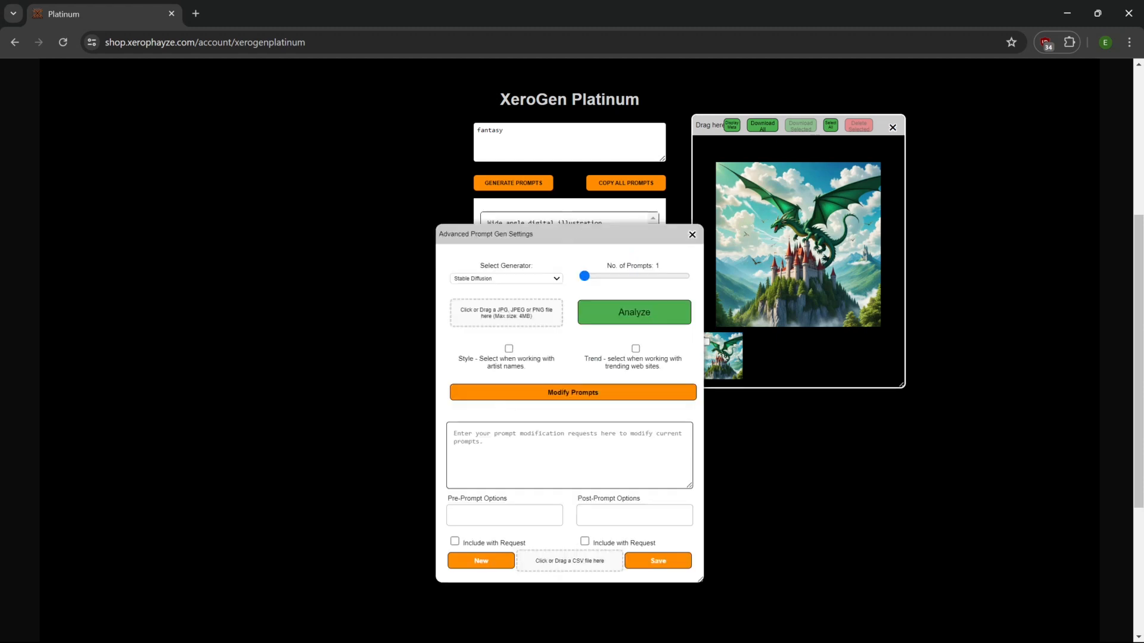
drag(575, 233, 289, 107)
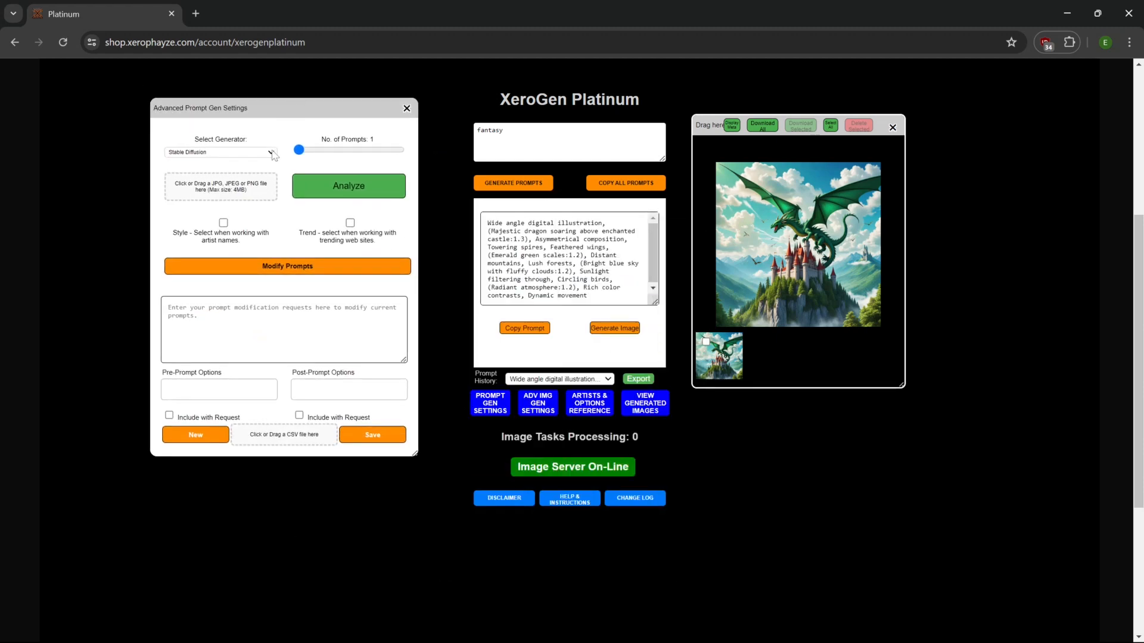
Set the prompt generator to Midjourney and generate a new prompt from the "fantasy" request
click(272, 153)
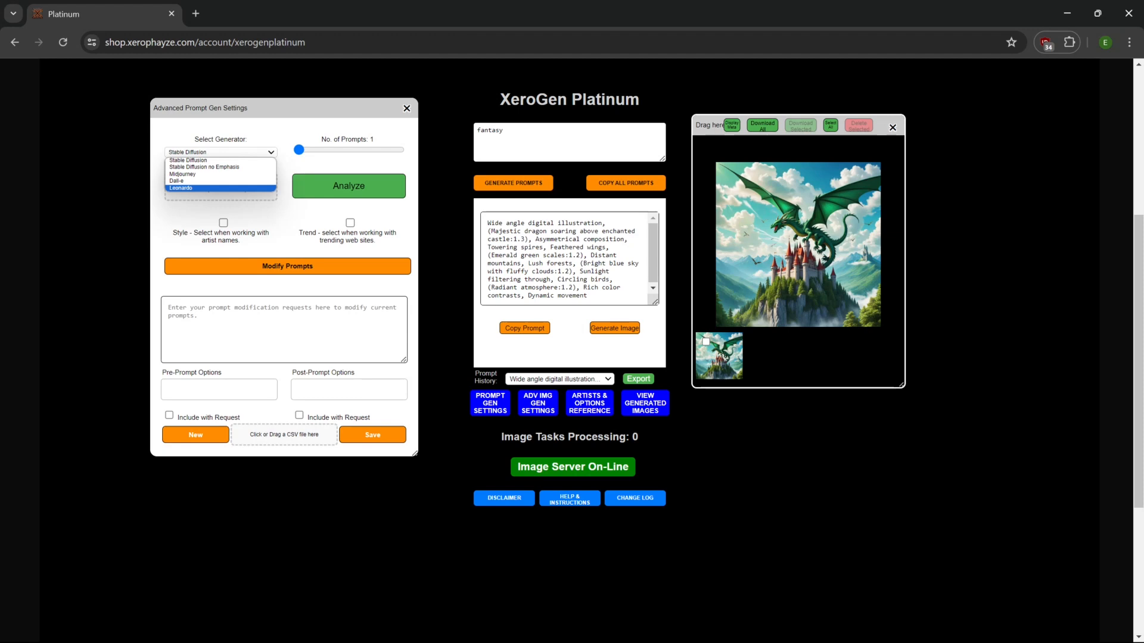
click(197, 174)
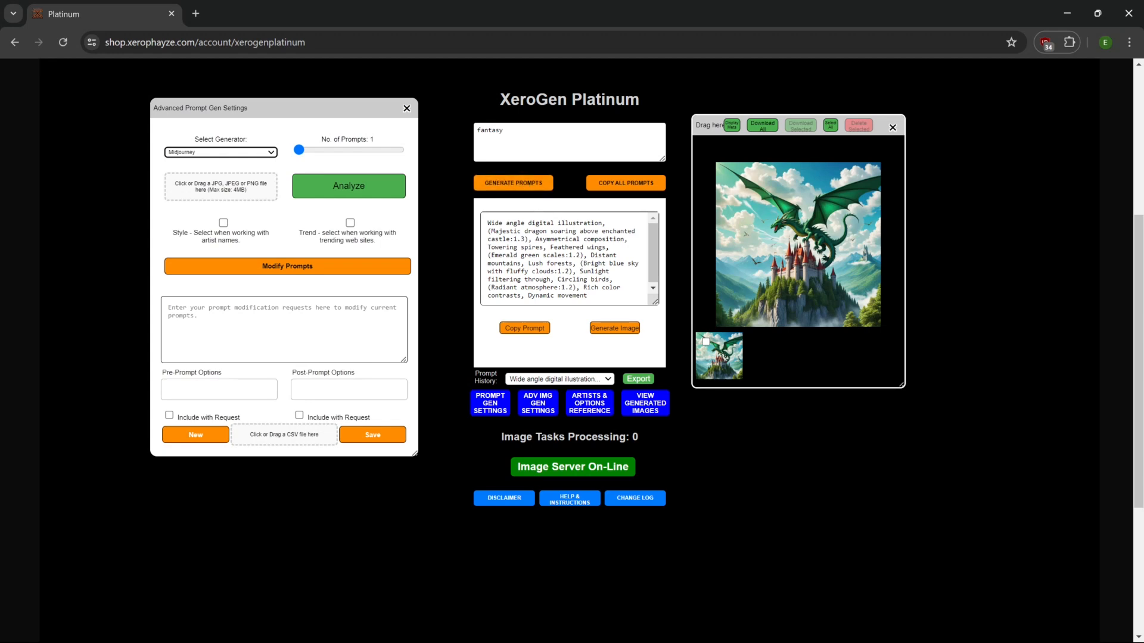
click(513, 186)
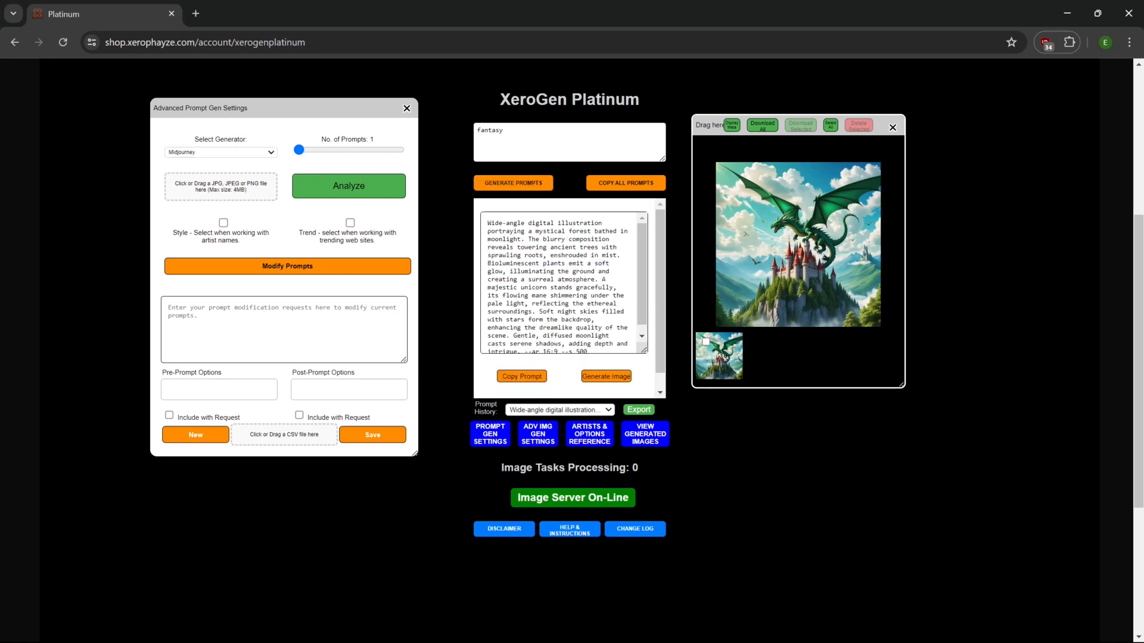
Examine the Midjourney prompt's descriptive sentences and its closing --ar and --s parameters
scroll(560, 280, down, 1)
drag(524, 344, 588, 344)
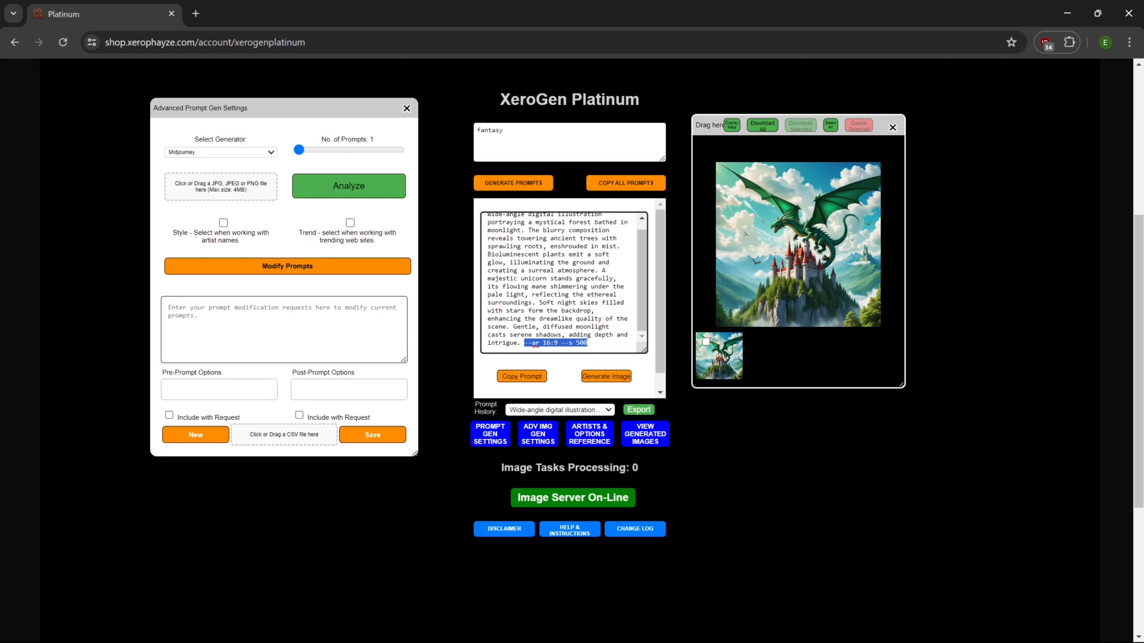
drag(540, 230, 549, 295)
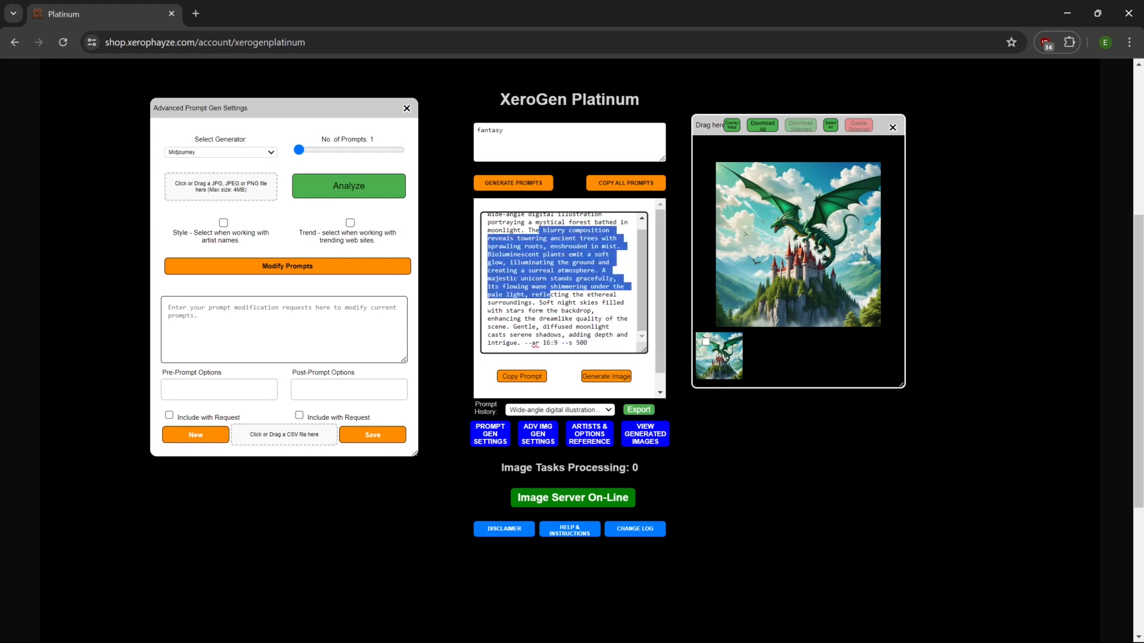
drag(558, 343, 521, 343)
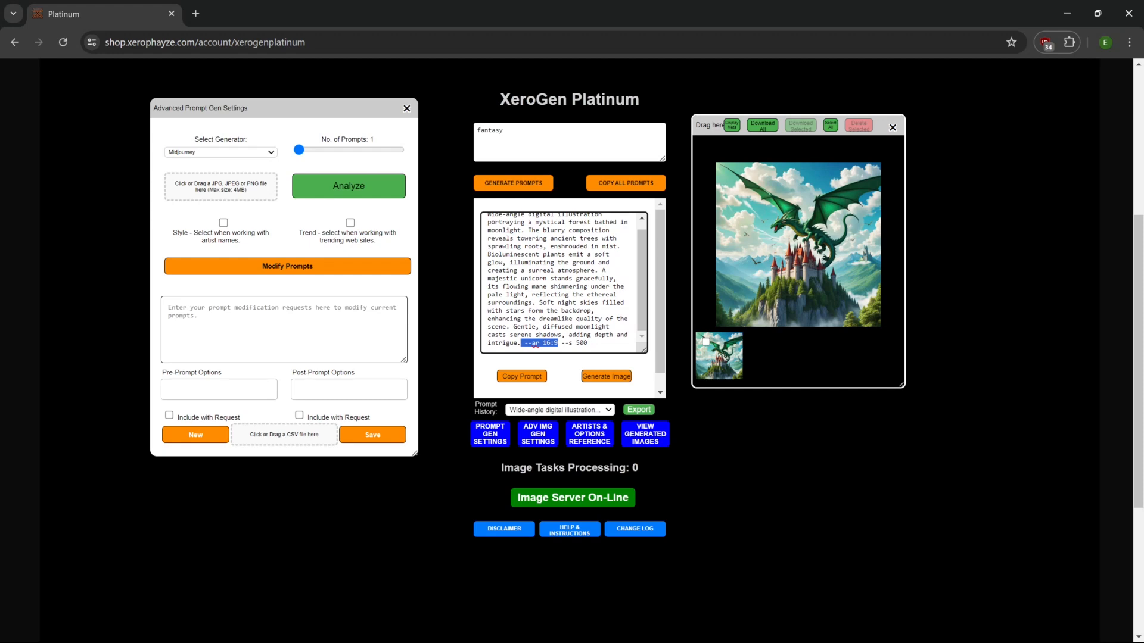
drag(588, 343, 561, 343)
scroll(564, 286, up, 1)
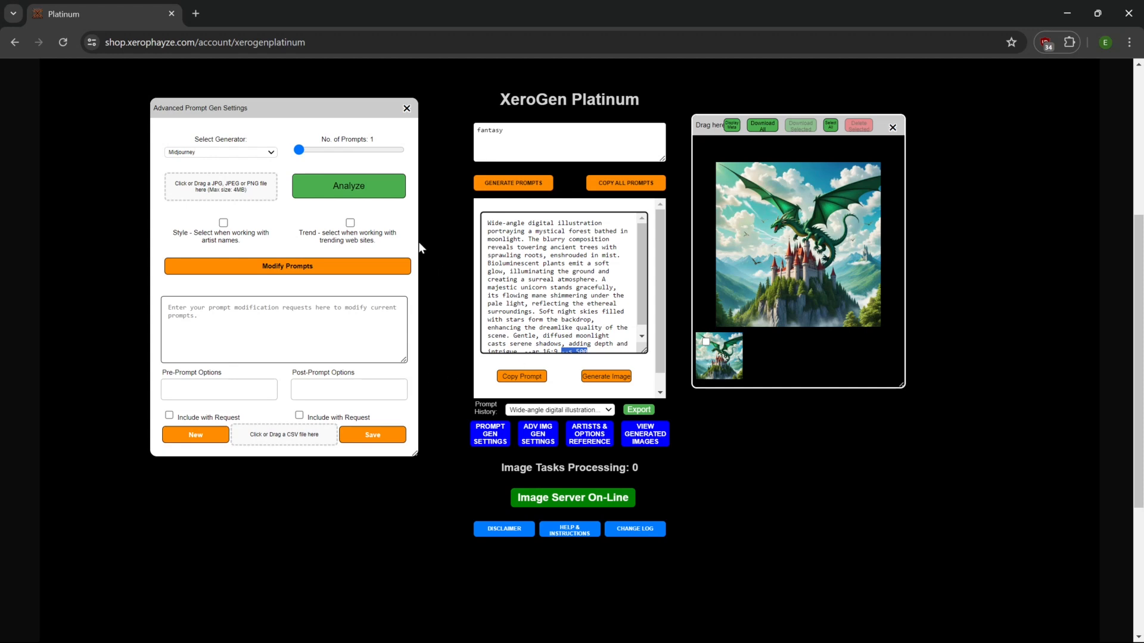
Switch the prompt generator to Dall-e and generate a prompt from the "fantasy" request
click(270, 153)
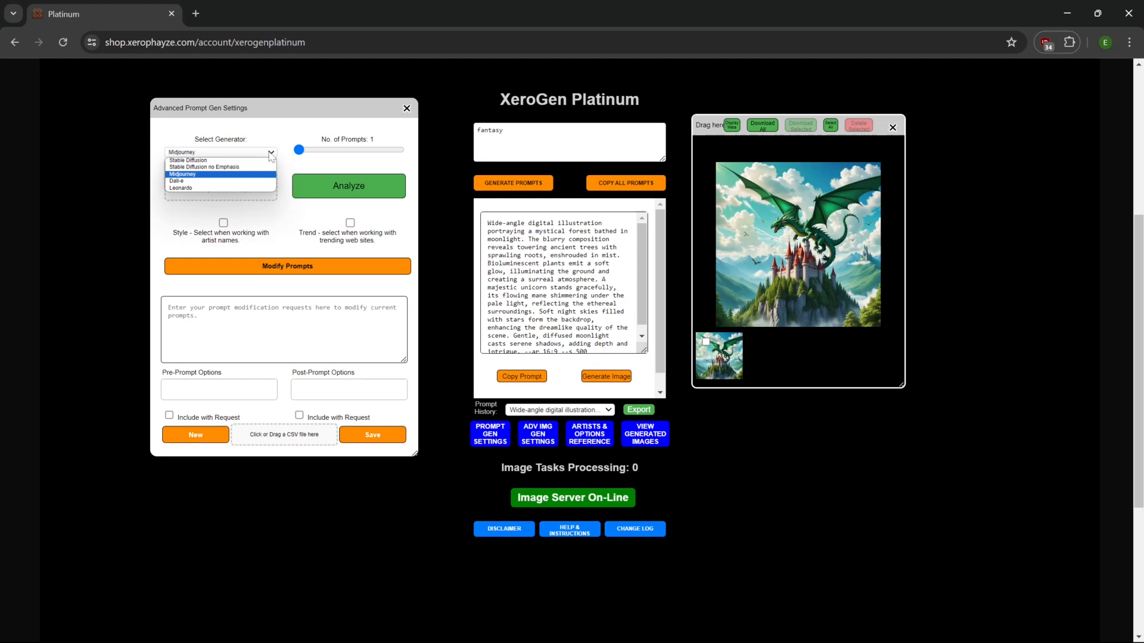
click(240, 184)
click(224, 153)
click(207, 188)
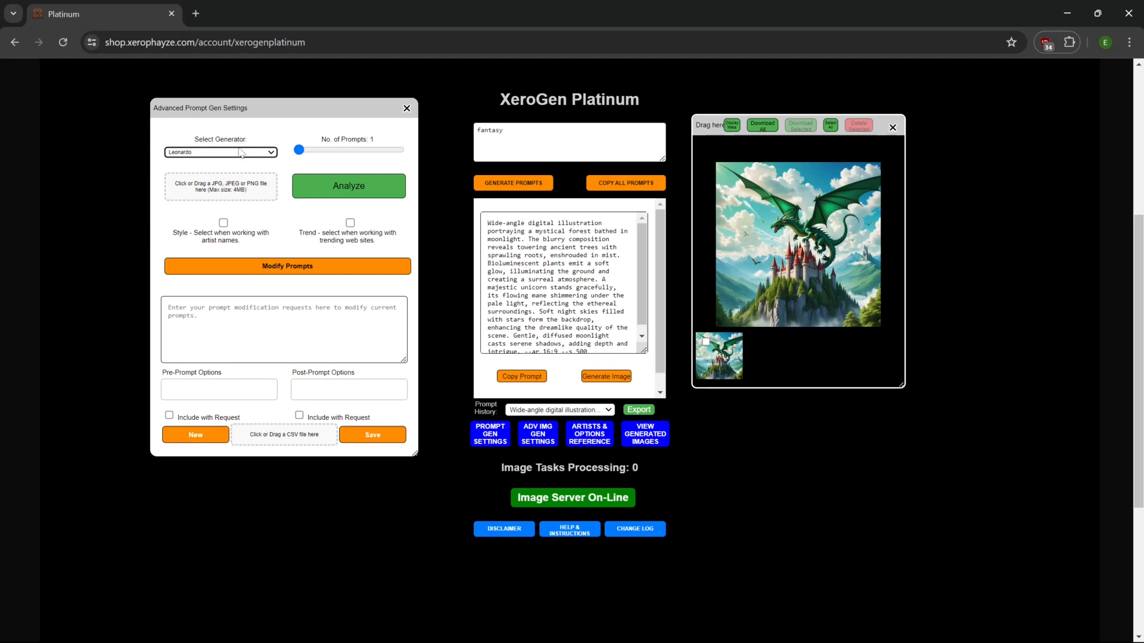
click(189, 154)
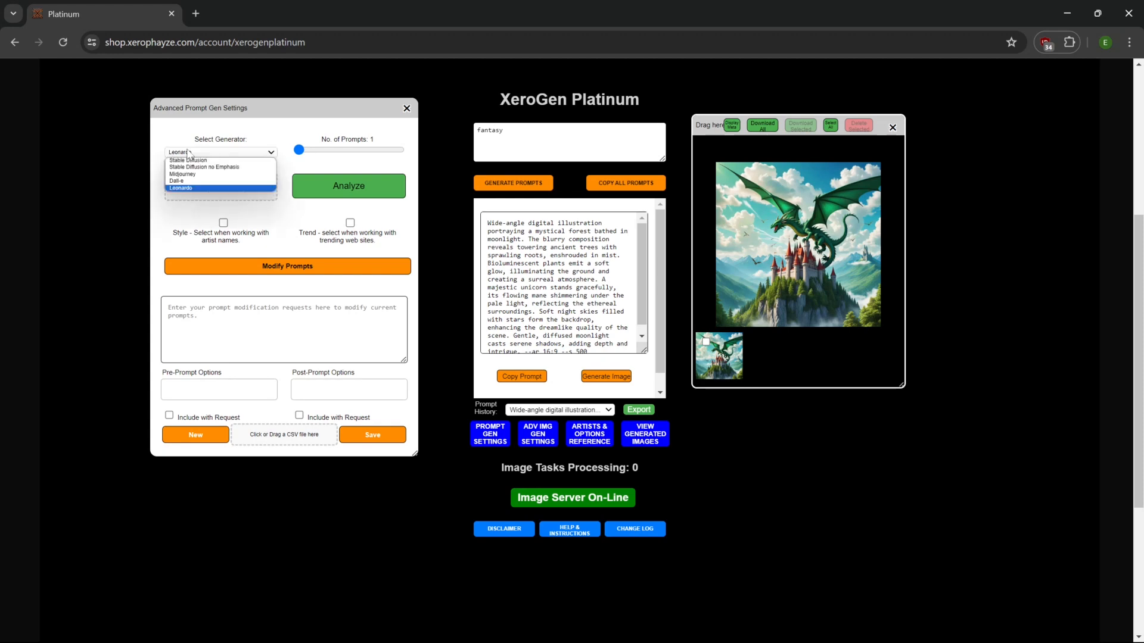
click(195, 182)
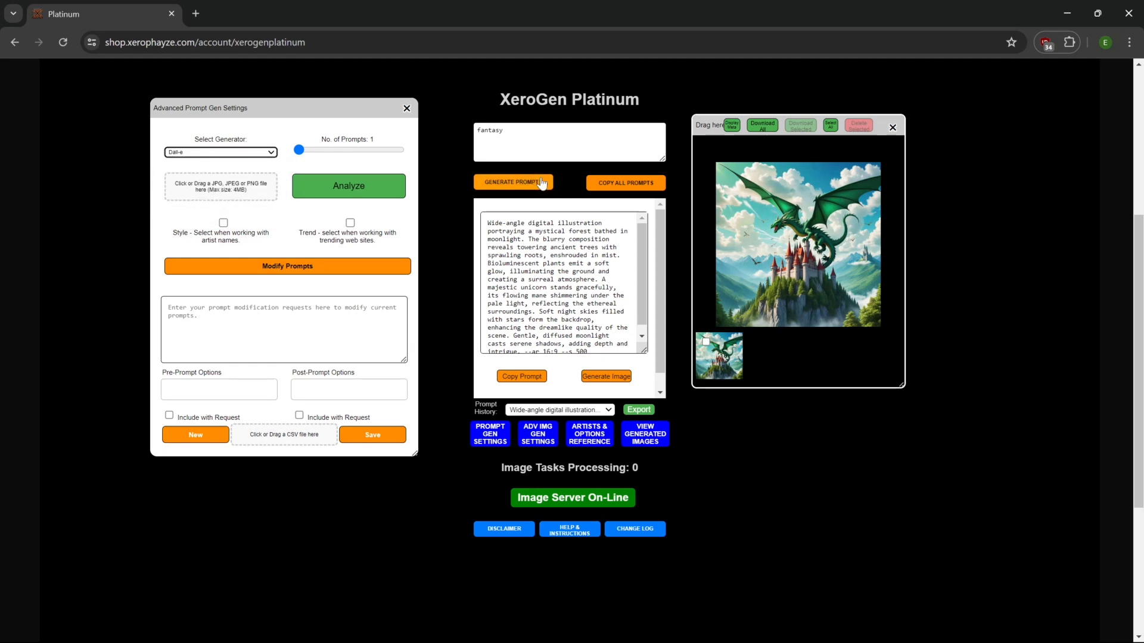
click(513, 183)
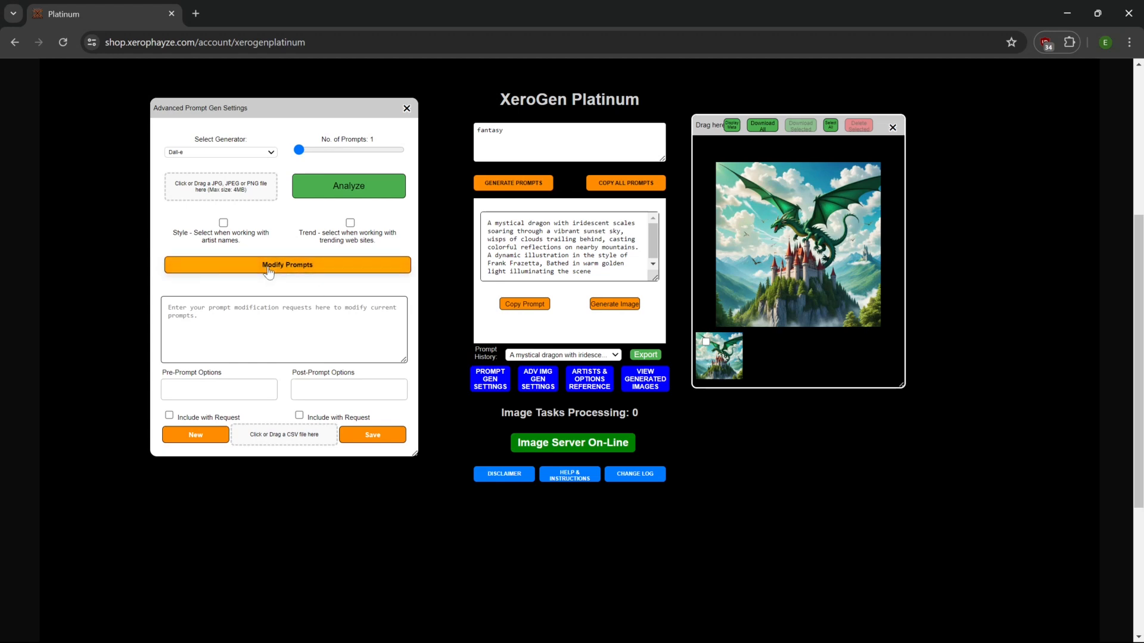
Set the prompt generator back to Stable Diffusion and regenerate the "fantasy" prompt
click(203, 153)
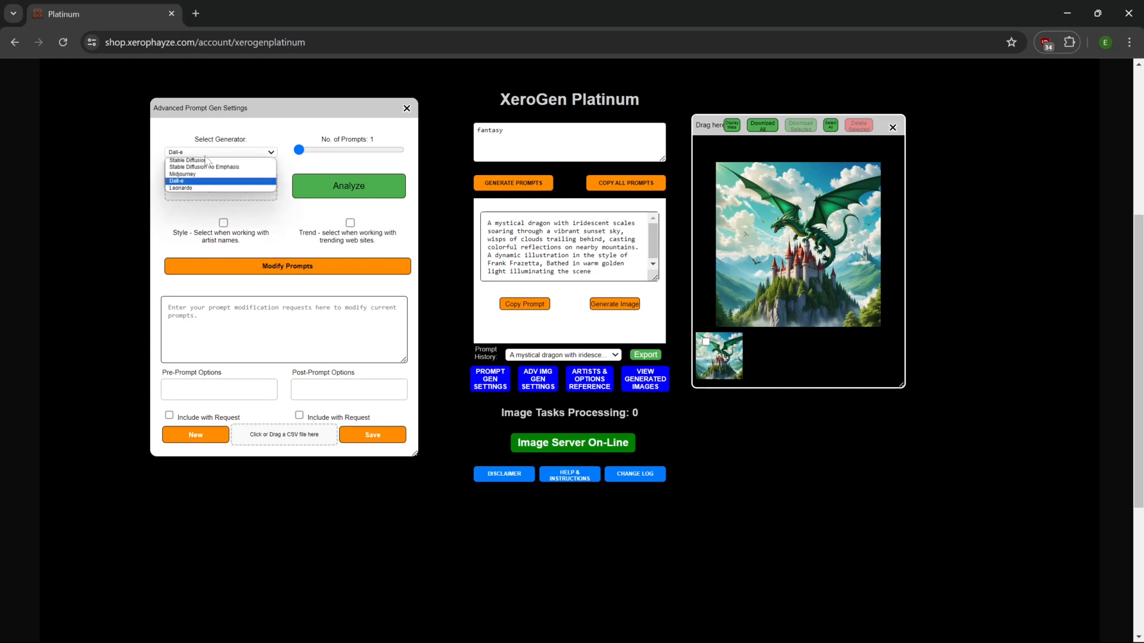
click(218, 166)
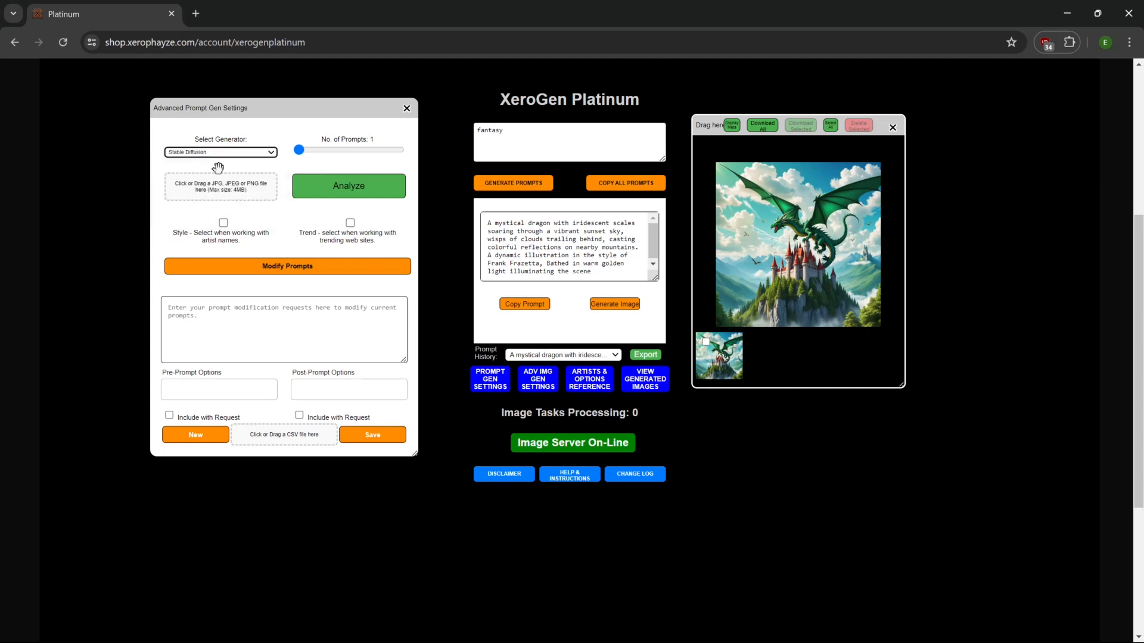
click(505, 182)
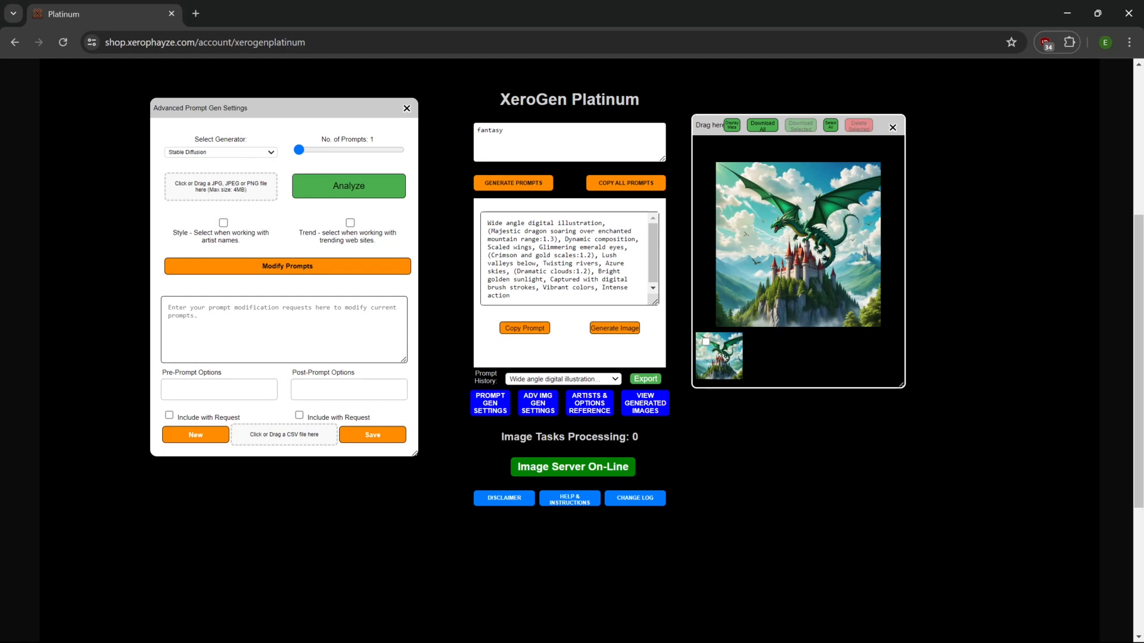
Examine the Stable Diffusion prompt's opening medium phrase, its weighted subject and the remaining scene details
drag(486, 223, 608, 224)
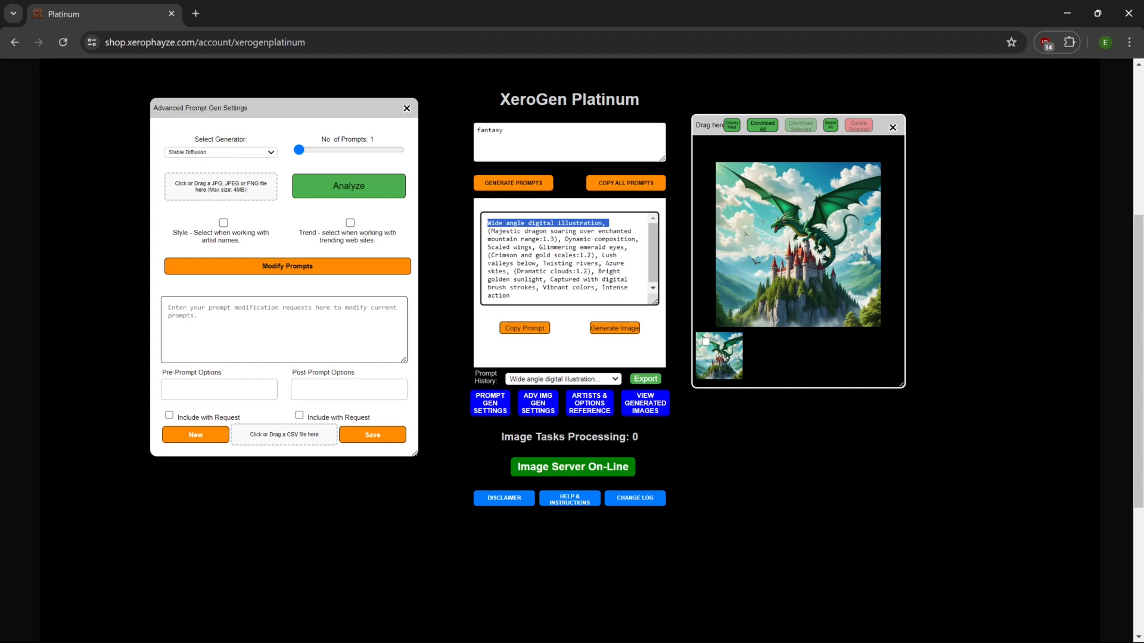
drag(490, 231, 546, 240)
click(576, 232)
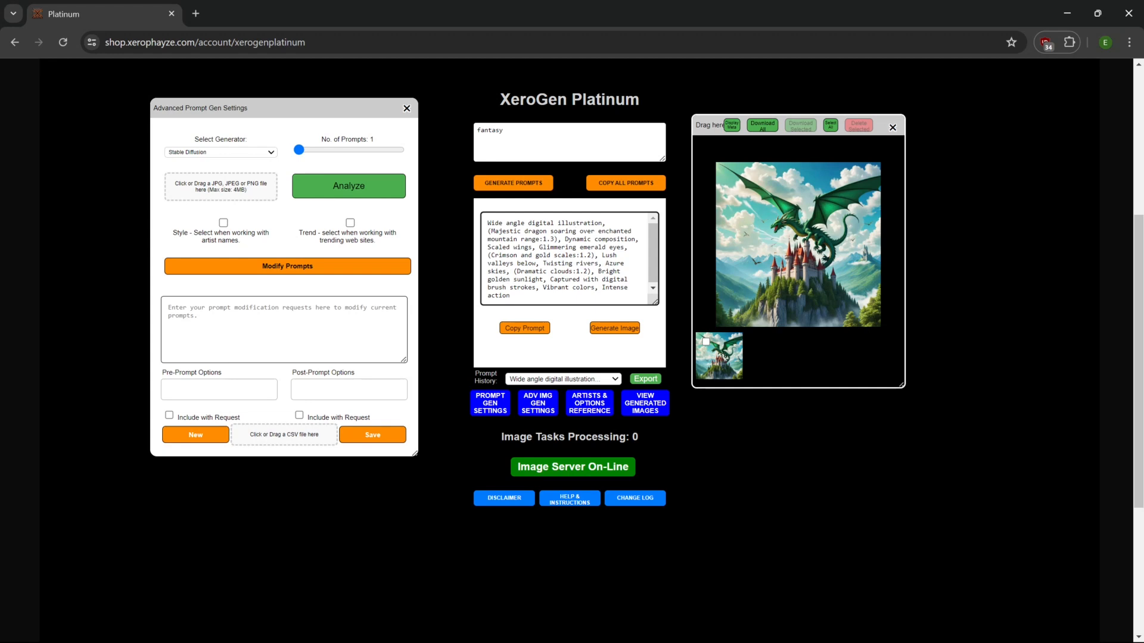
drag(602, 255, 580, 362)
click(613, 271)
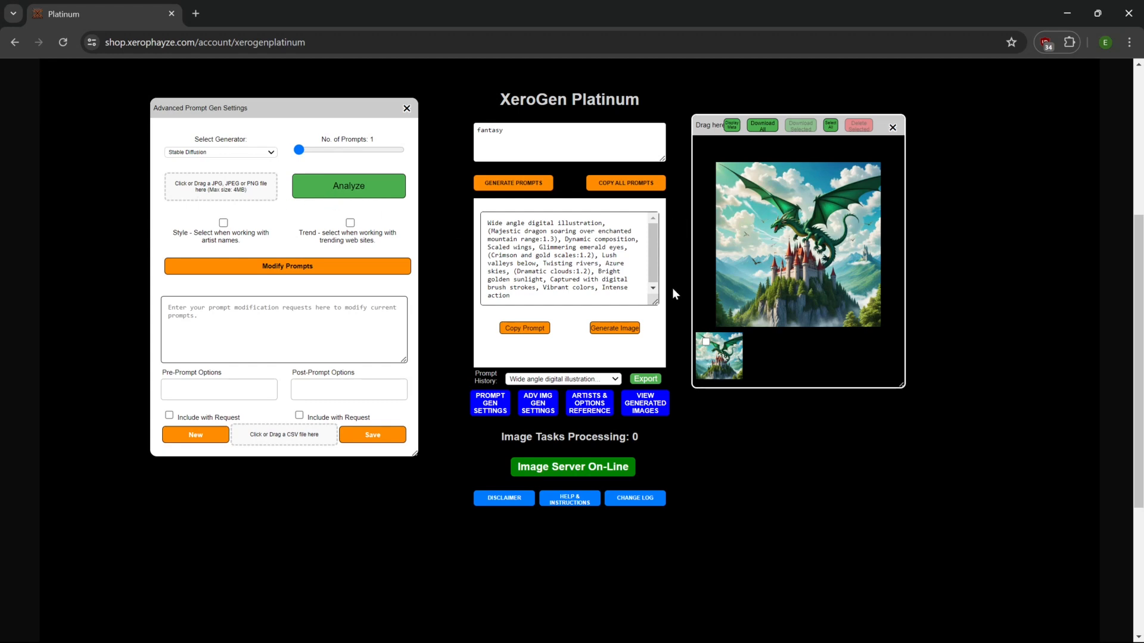
Keep Stable Diffusion as the generator, set the number of prompts to 3 and generate the "fantasy" prompts
click(212, 152)
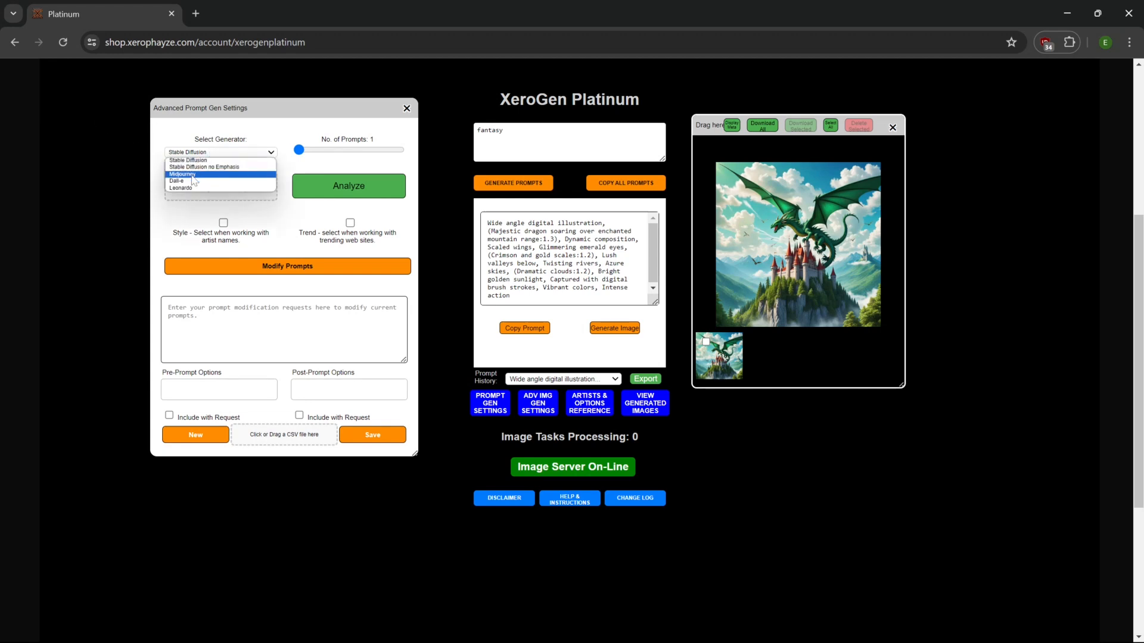
click(162, 215)
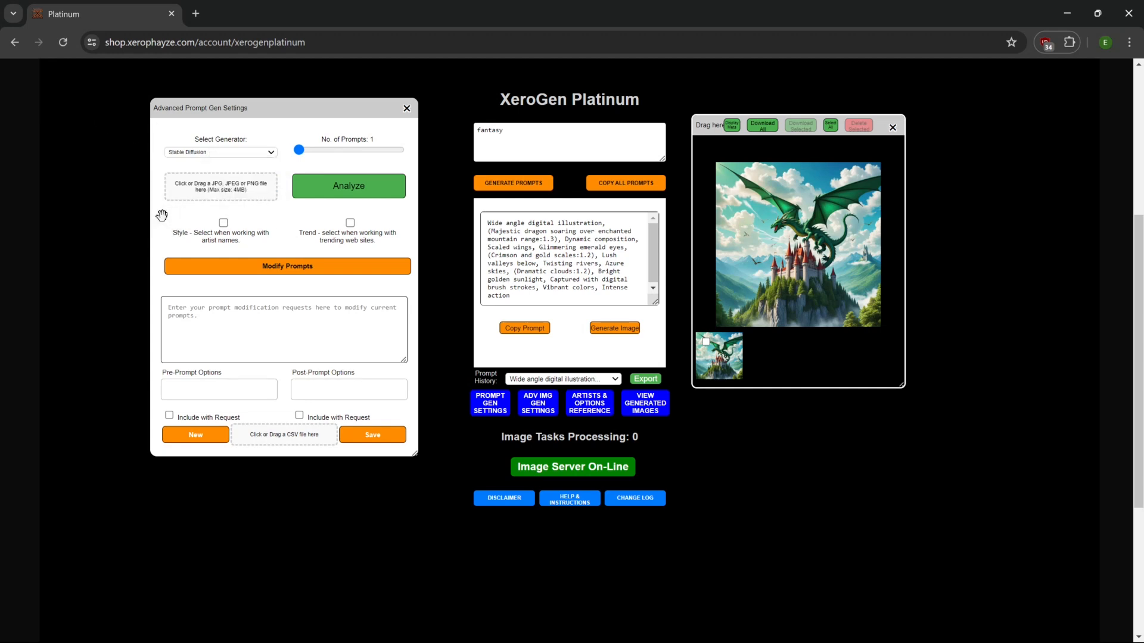
drag(299, 152, 322, 162)
click(505, 185)
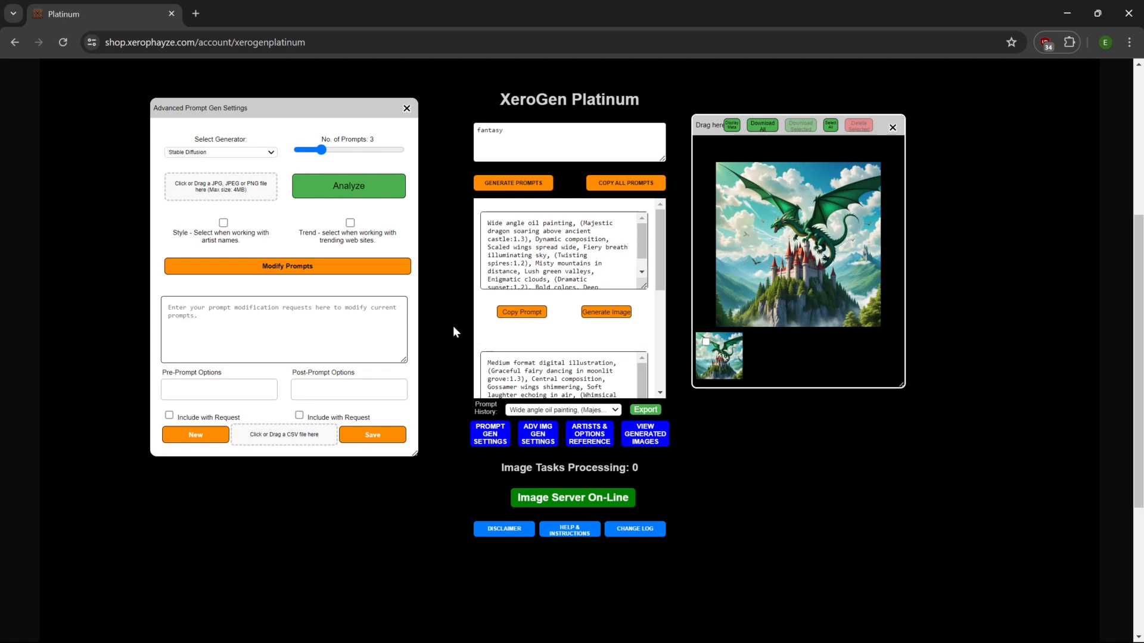
Generate an image from each of the three prompts: the dragon, the fairy and the knight
scroll(642, 244, down, 1)
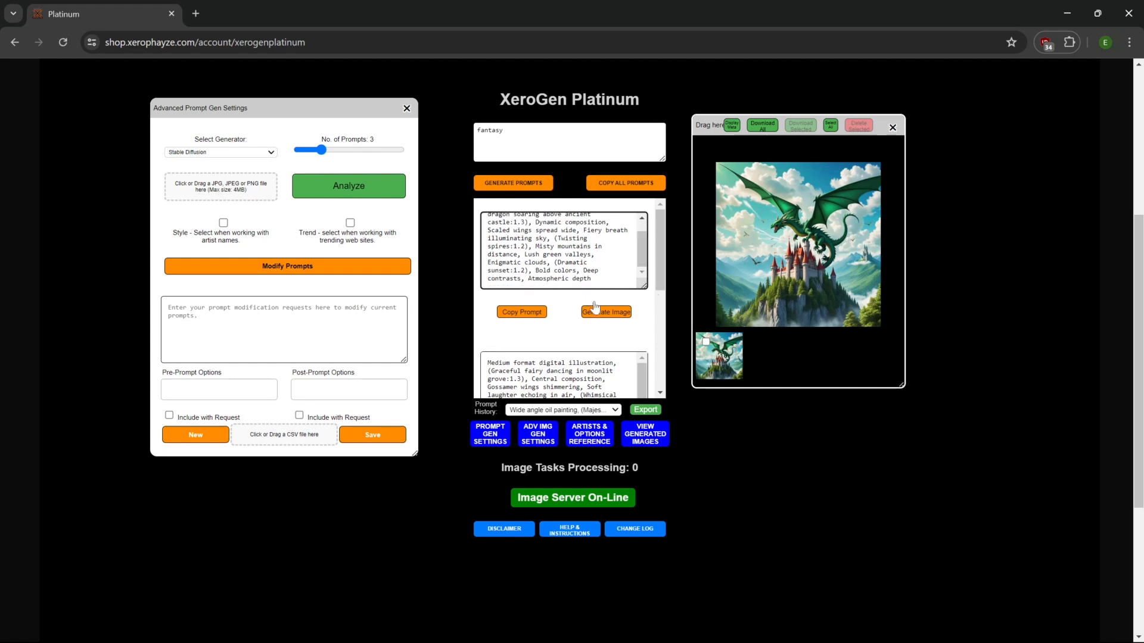
scroll(605, 321, down, 2)
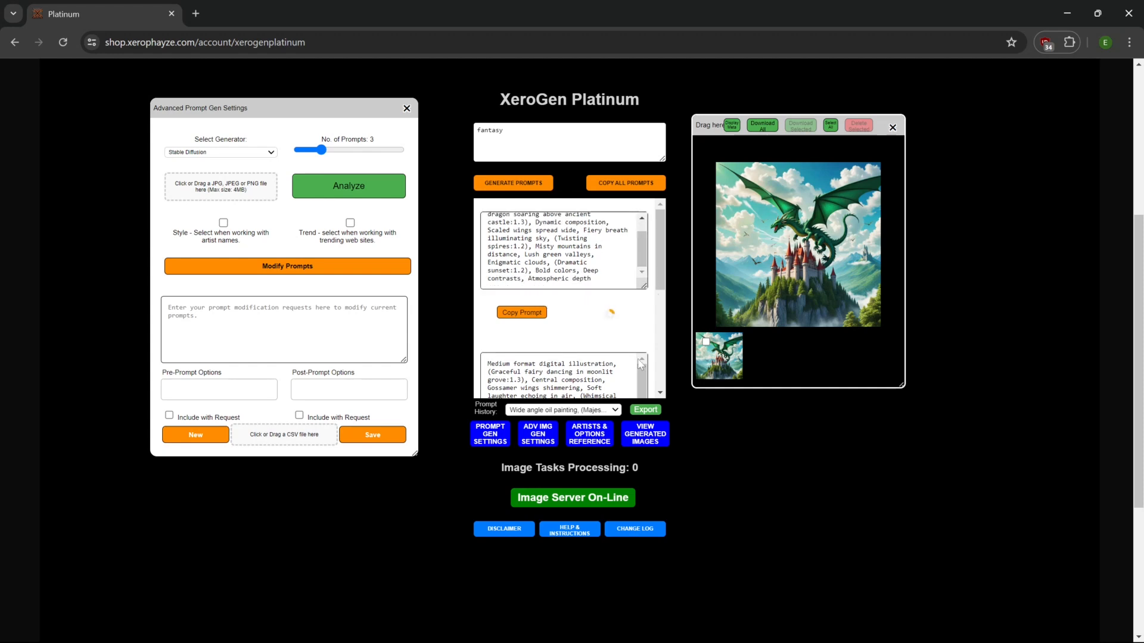
click(601, 329)
scroll(630, 329, down, 2)
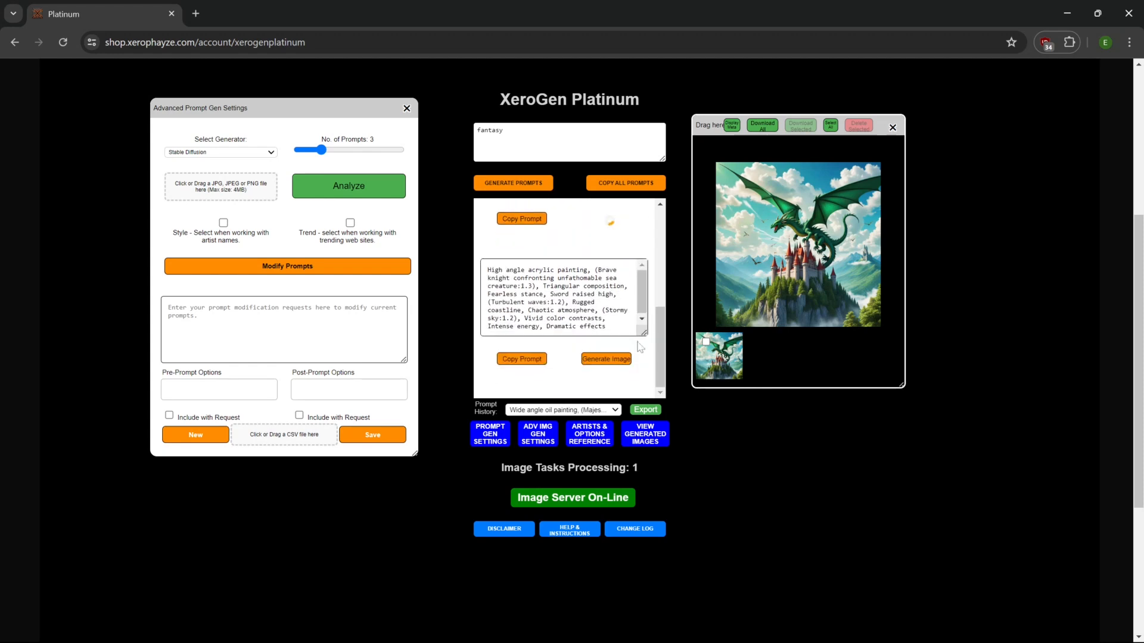
click(616, 359)
Browse the generated image thumbnails and display the red-winged dragon above the castle in the image viewer
scroll(620, 262, up, 3)
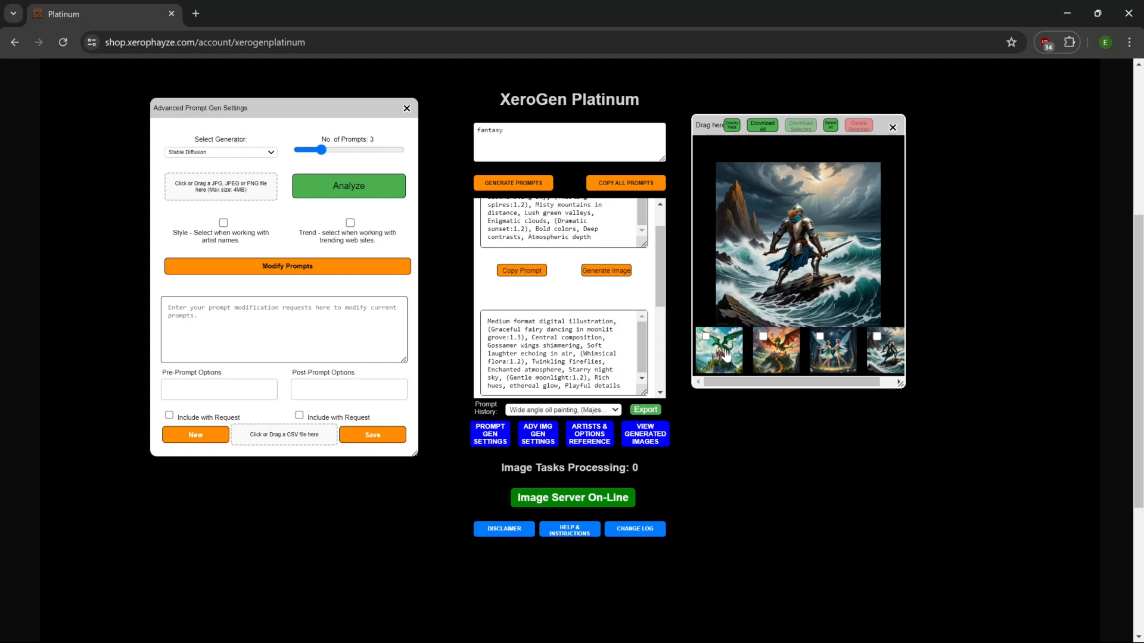
scroll(872, 369, right, 1)
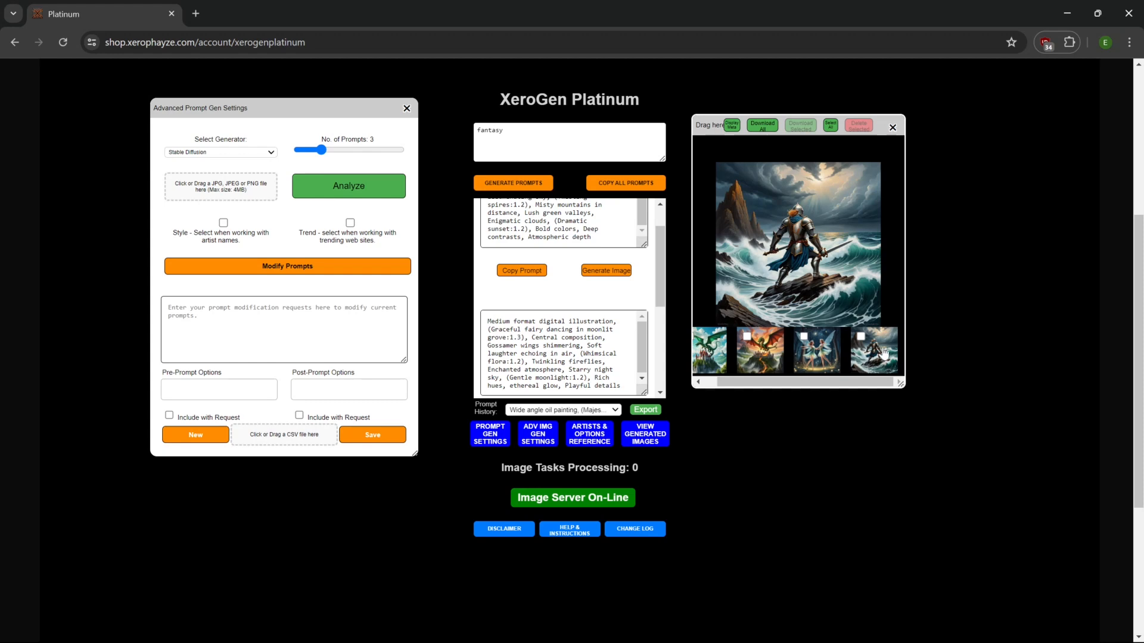
click(758, 362)
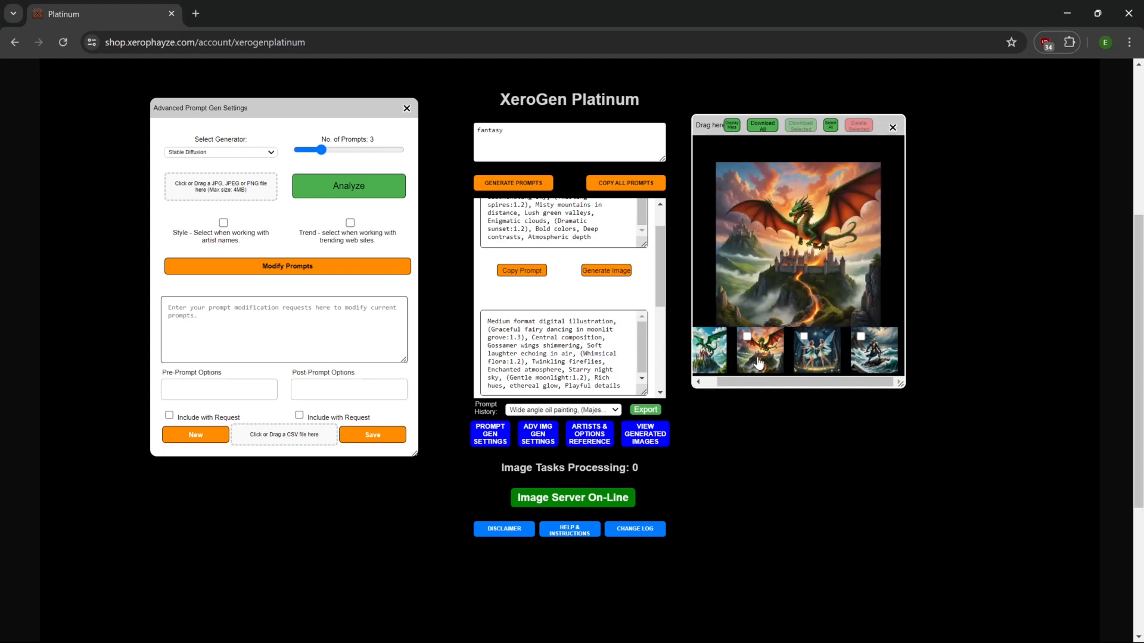
Display the green dragon above the red-roofed castle in the image viewer
click(717, 357)
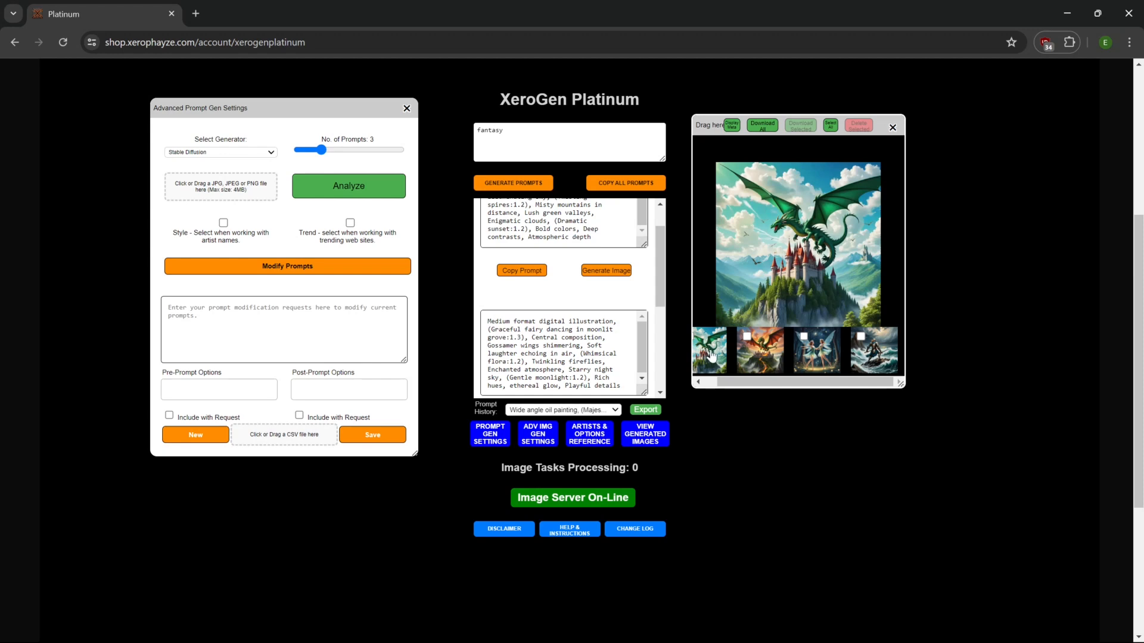
Clear the "fantasy" request and generate three Stable Diffusion prompts with the request left empty
drag(532, 136, 265, 104)
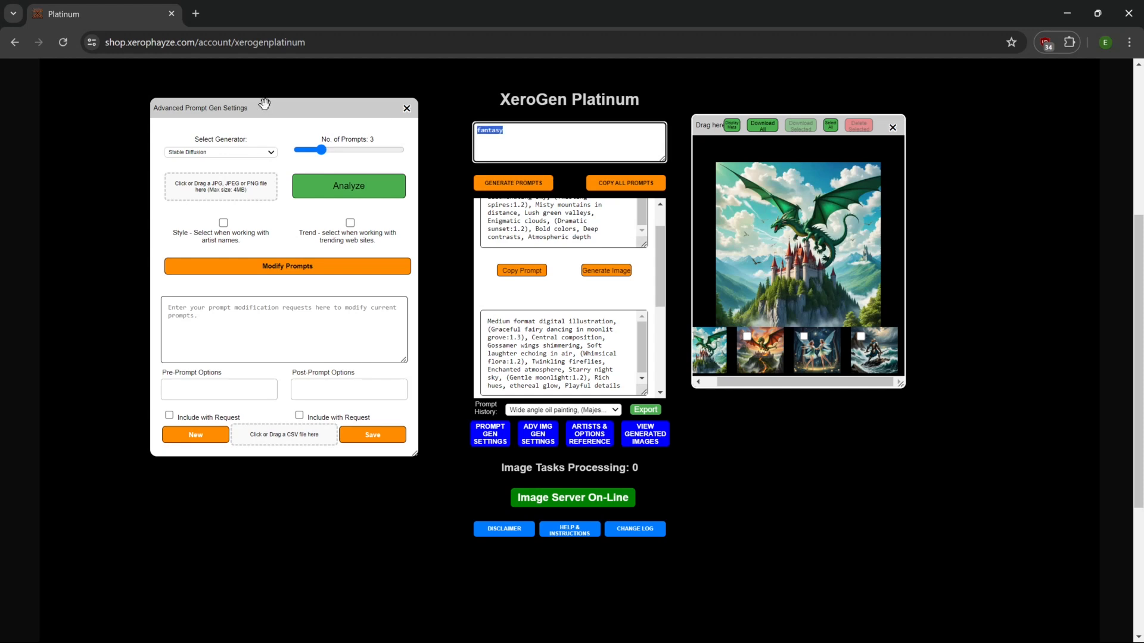
key(BackSpace)
click(495, 184)
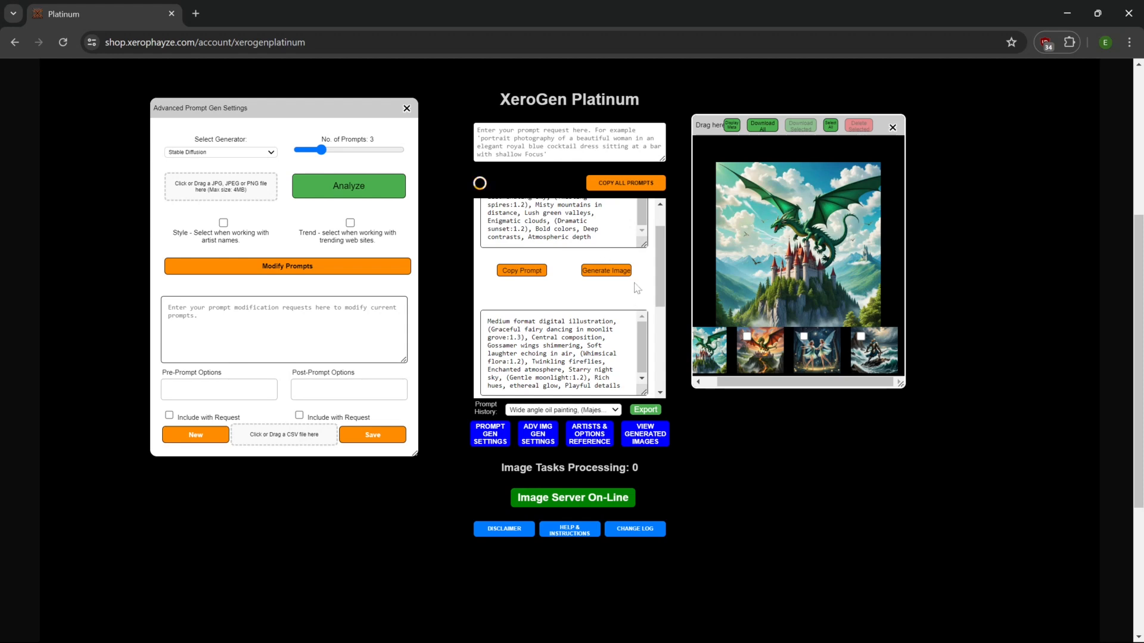
Generate images from the newly created random prompts, including the black and white portrait of the elderly man
click(605, 260)
scroll(619, 334, down, 1)
click(606, 359)
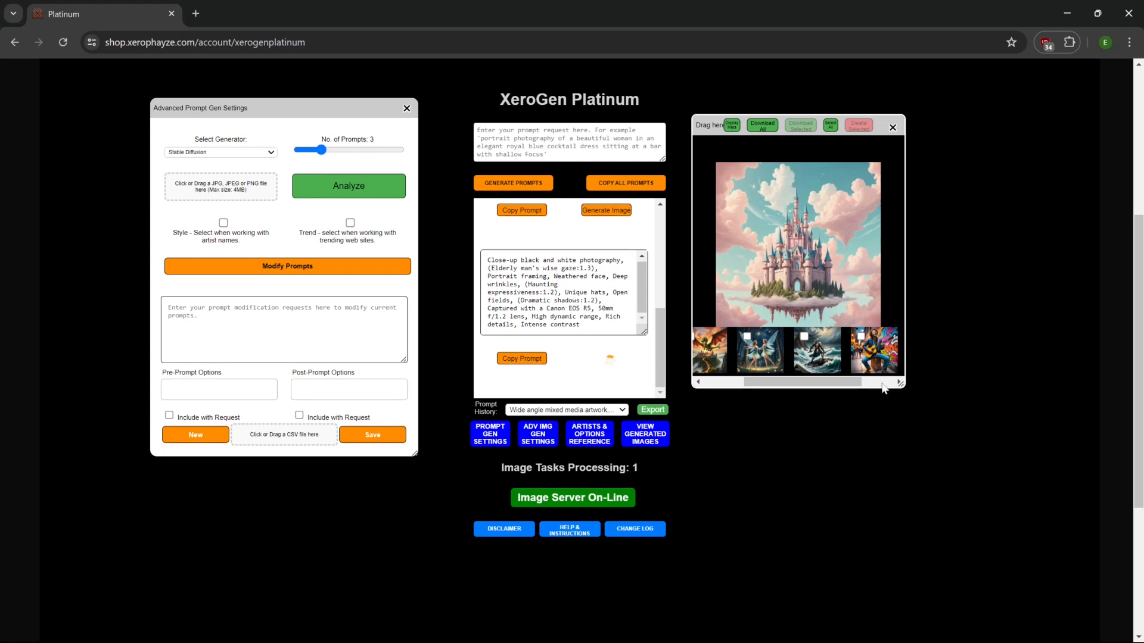
Enlarge the image viewer and display the street guitarist in front of the graffiti wall
drag(900, 383, 1005, 483)
click(856, 461)
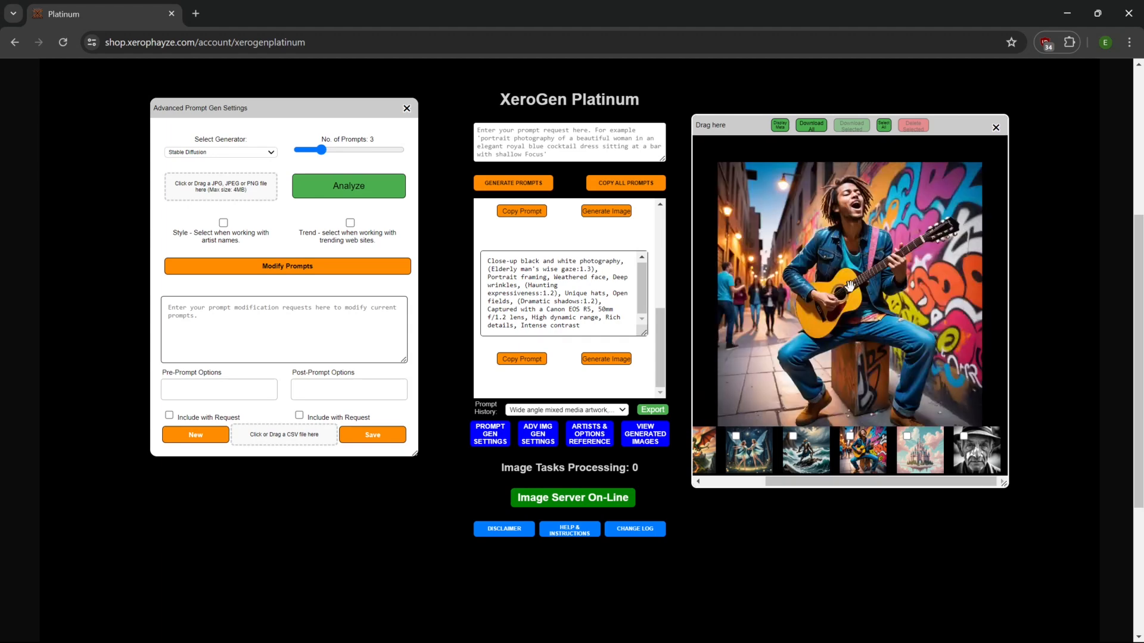
Load the displayed guitarist image as the file for analysis and analyze it into three prompts
drag(846, 281, 215, 187)
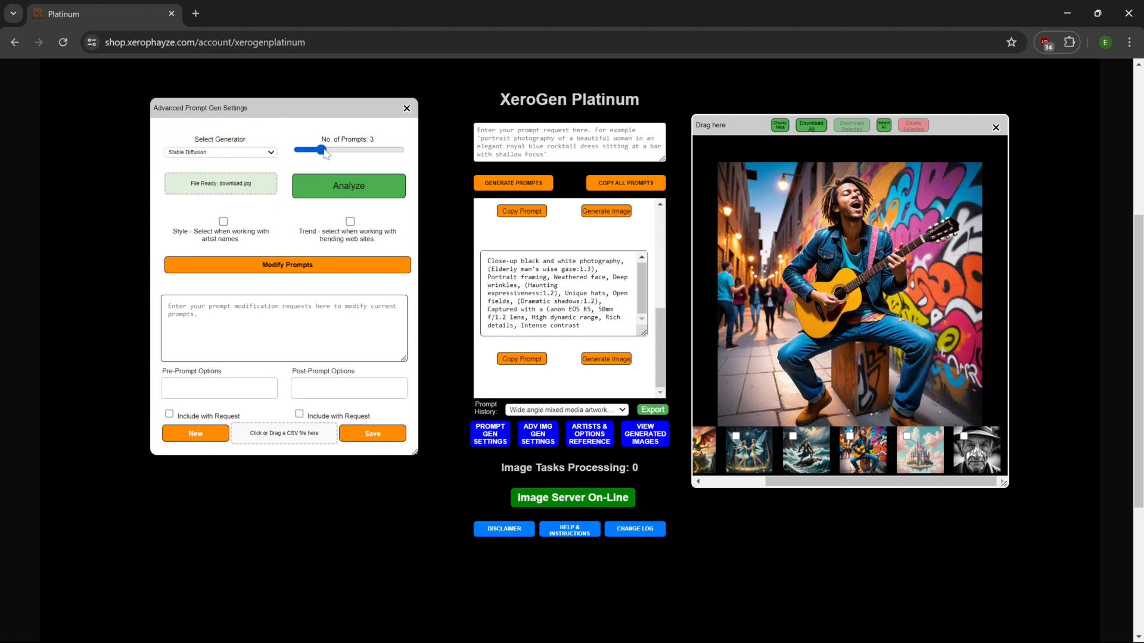
click(350, 186)
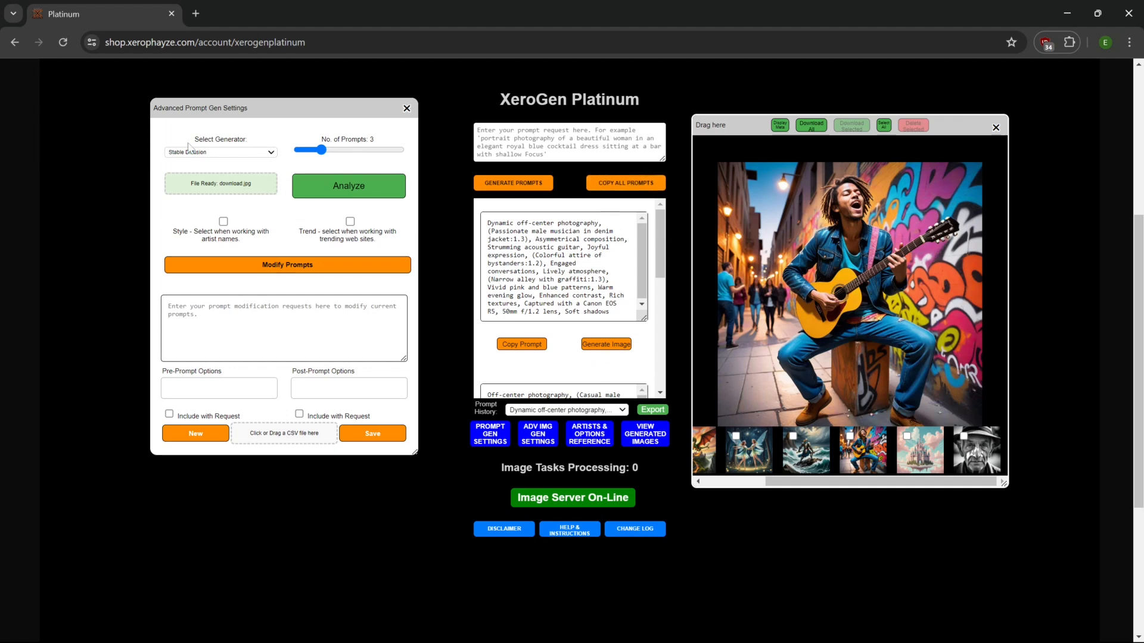
Generate images from the guitarist prompts produced by the analysis and return to the start of the thumbnail strip
click(611, 346)
scroll(620, 343, down, 3)
click(615, 310)
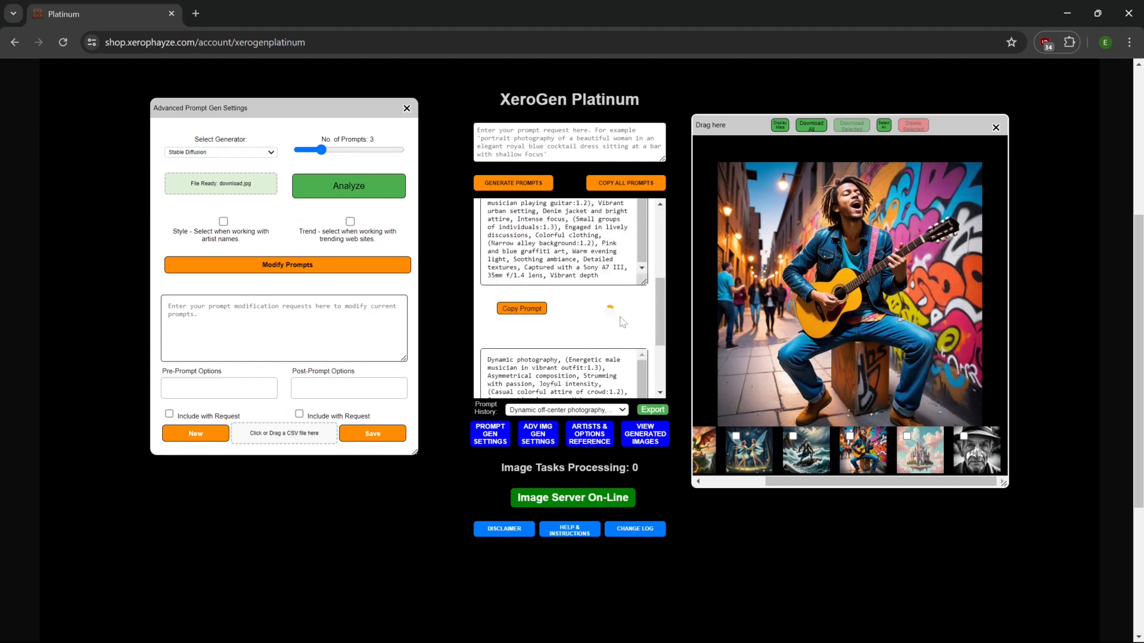
scroll(623, 321, down, 2)
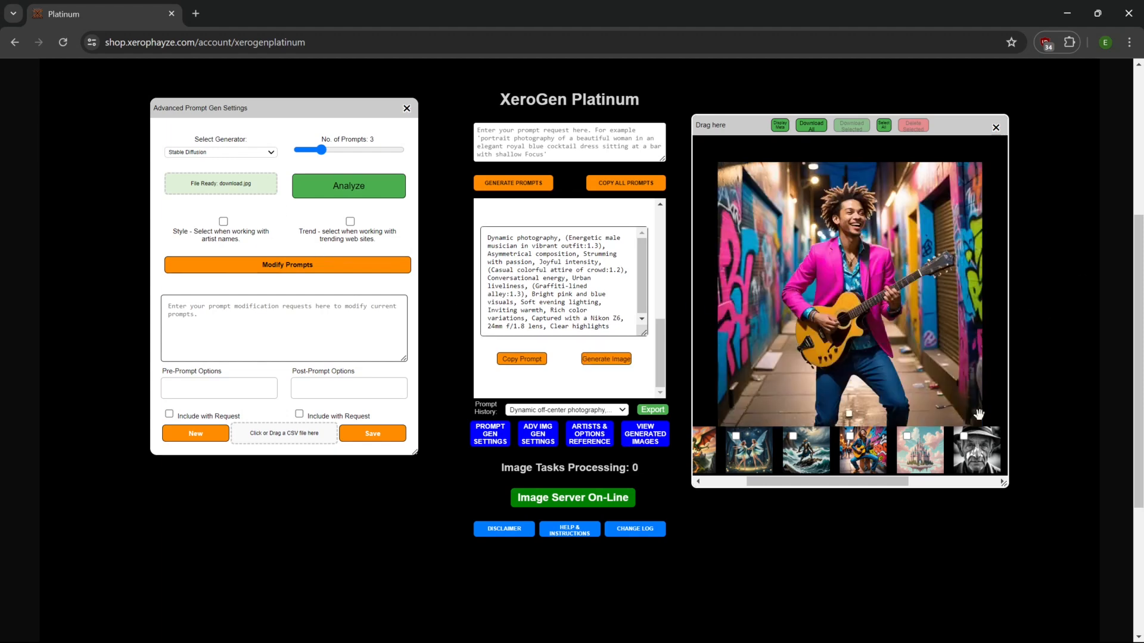
drag(895, 482, 834, 485)
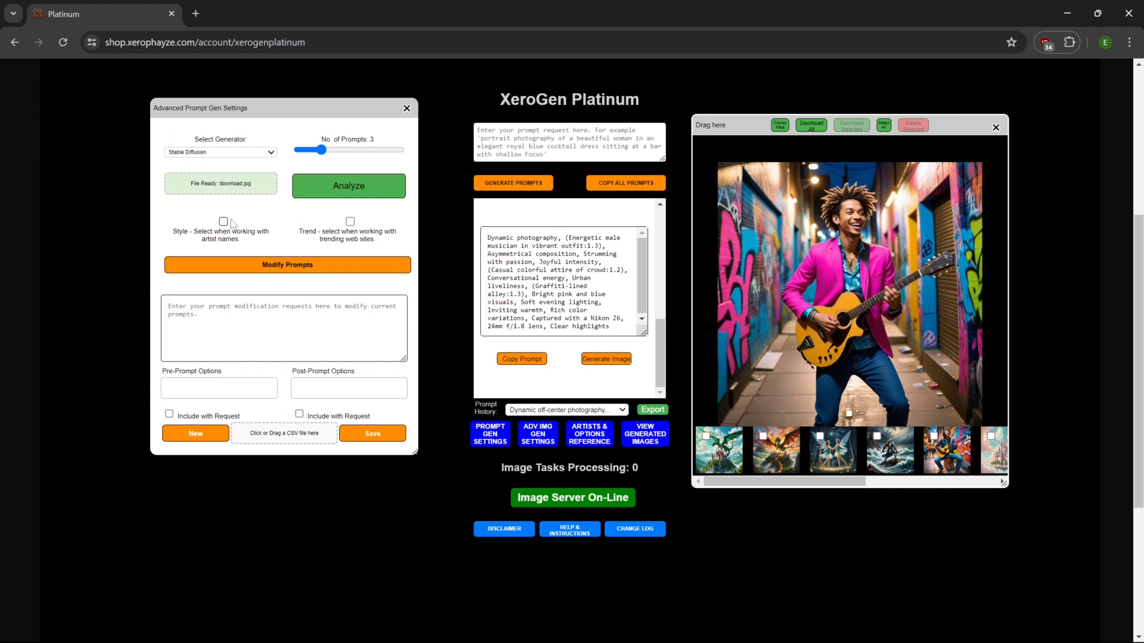
Enable the Style option, set the number of prompts to 1, generate a prompt without a request and examine its artist reference
click(224, 222)
click(299, 150)
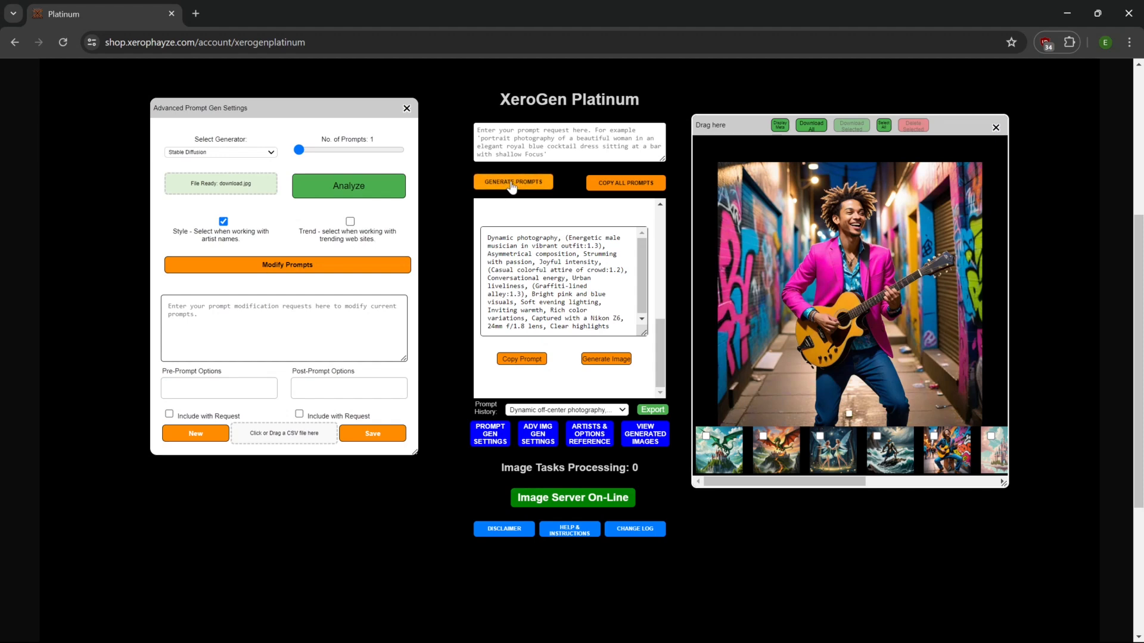
click(512, 184)
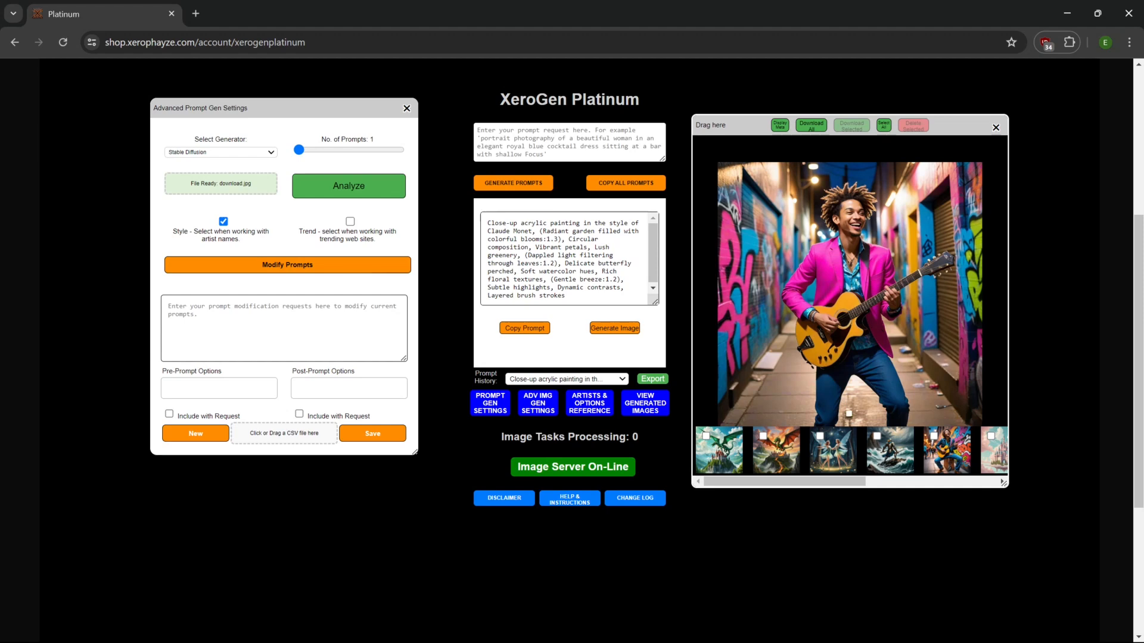
drag(612, 223, 623, 231)
click(532, 232)
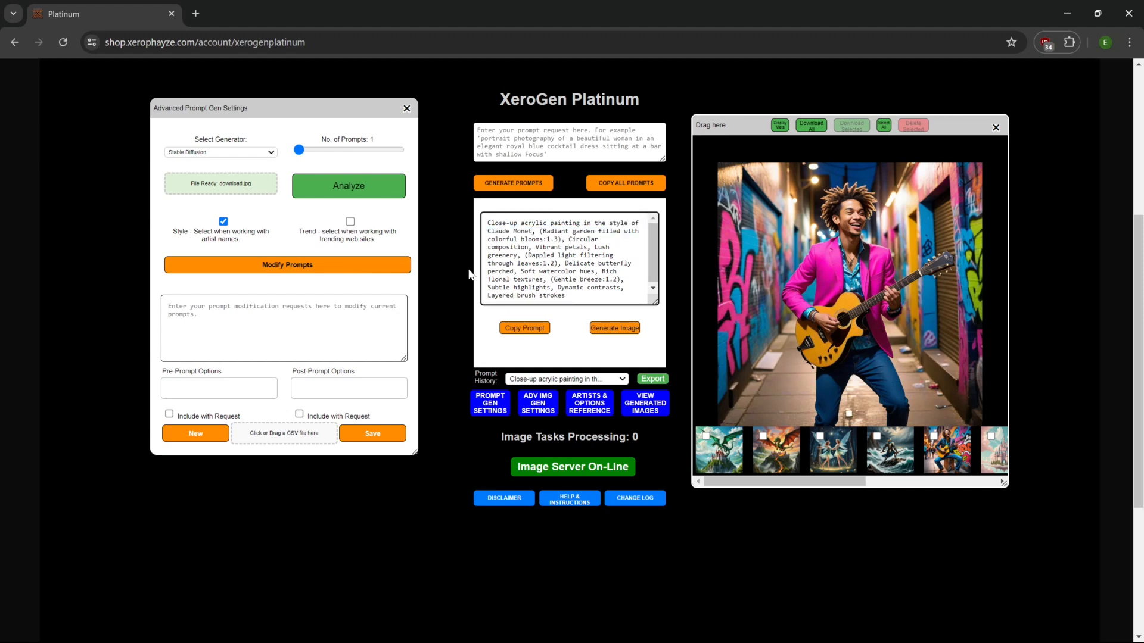
Enable the Trend option alongside Style, generate another prompt without a request and examine its artist style wording
click(350, 222)
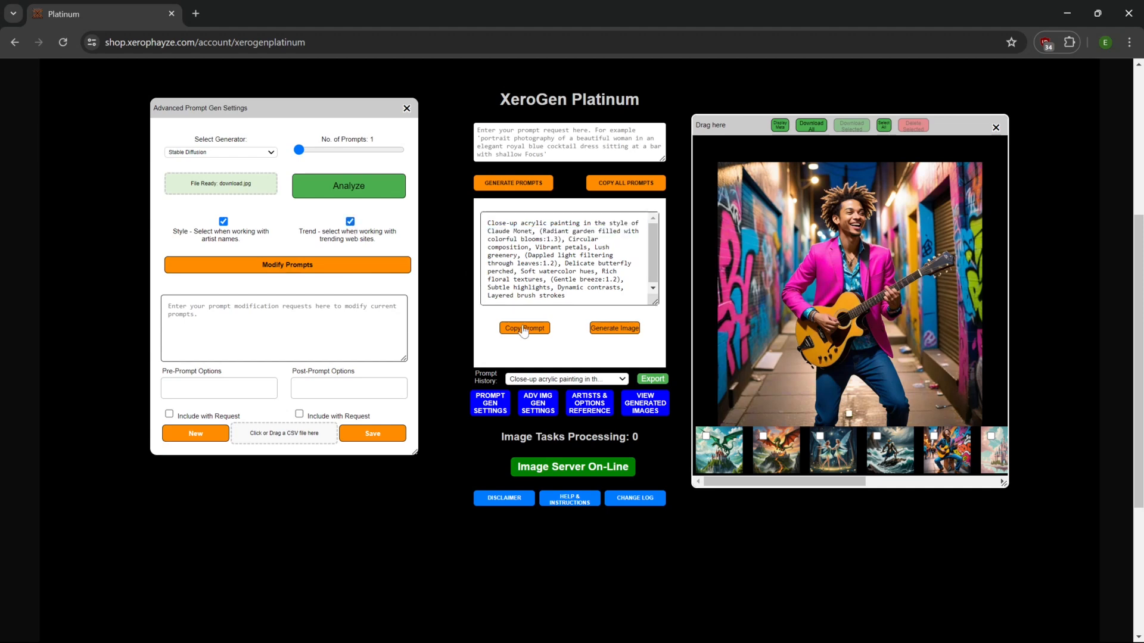
click(499, 188)
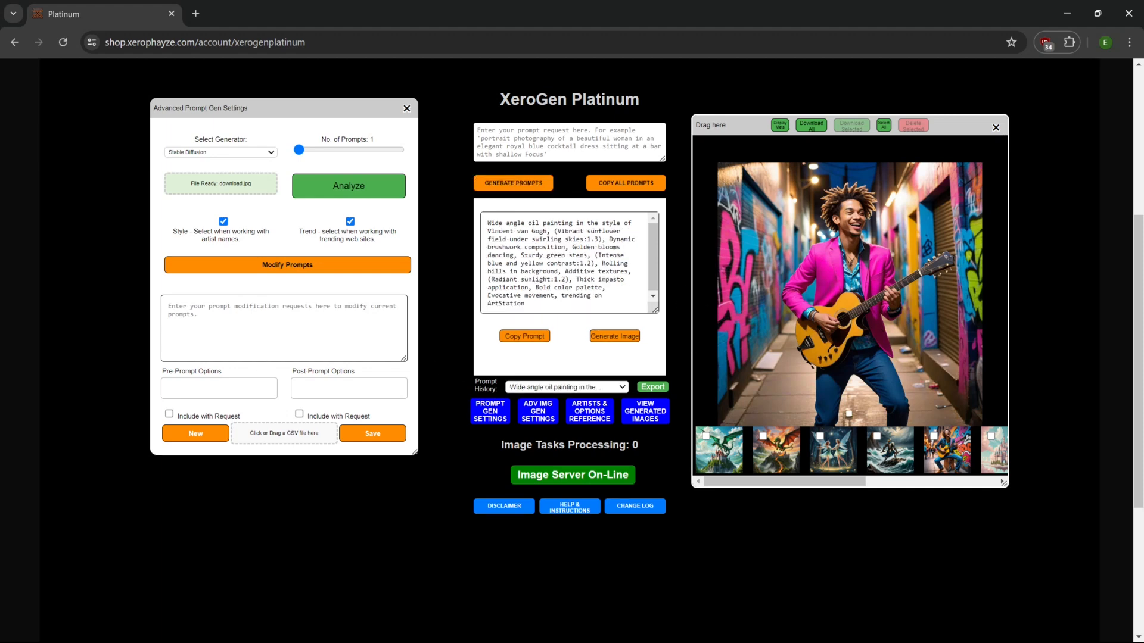
drag(605, 222, 621, 231)
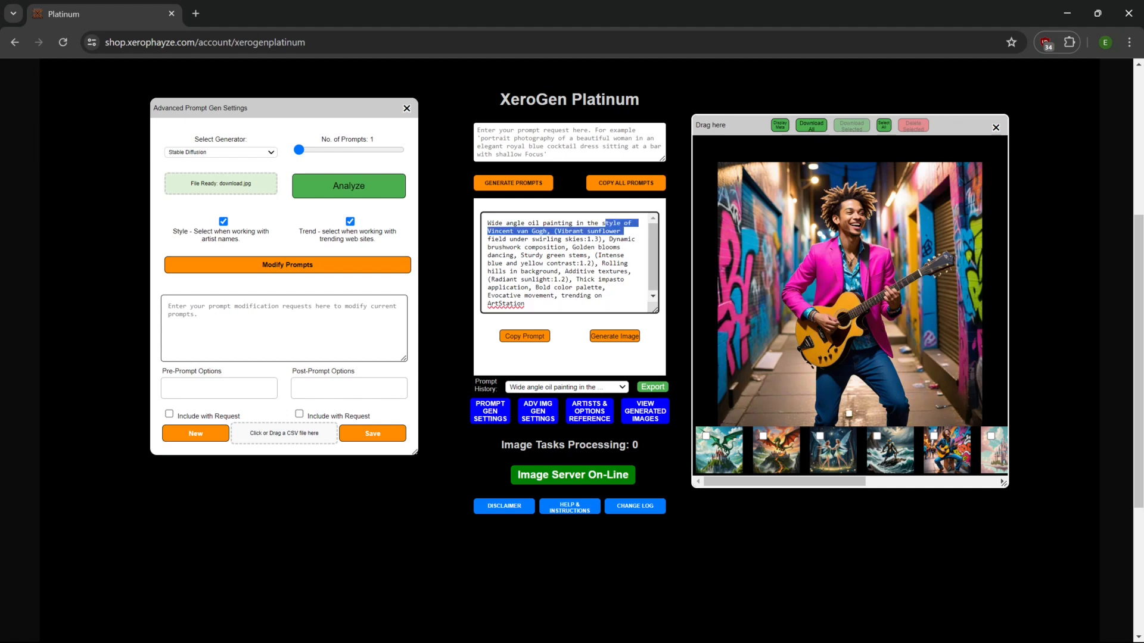
click(546, 231)
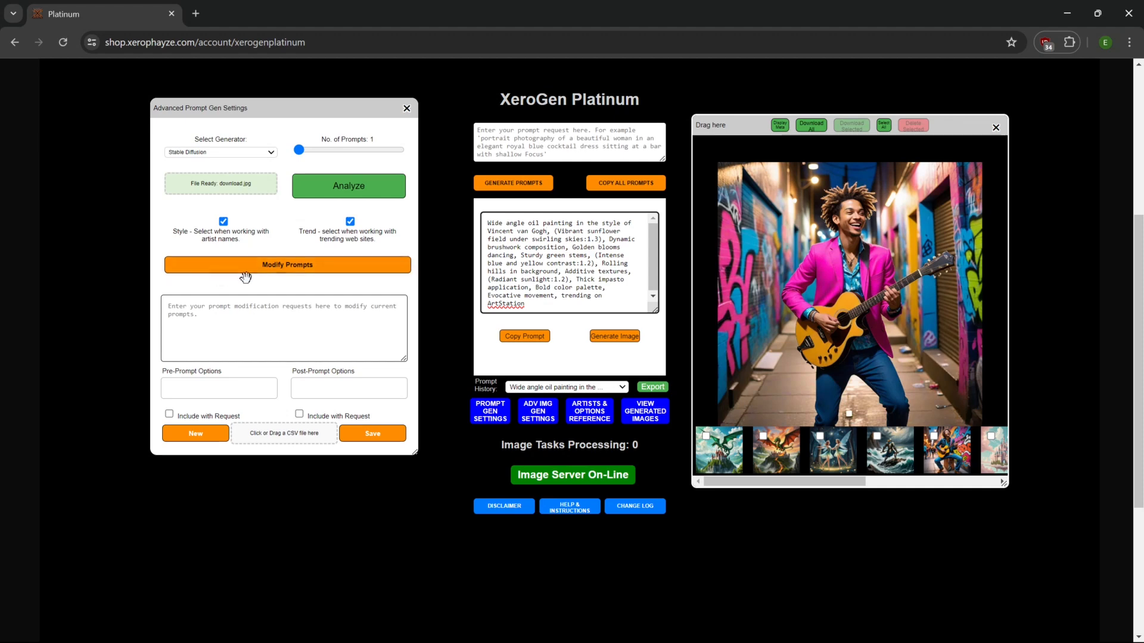
Turn off the Style and Trend options and modify the sunflower prompt with the request "remove trending information"
click(222, 223)
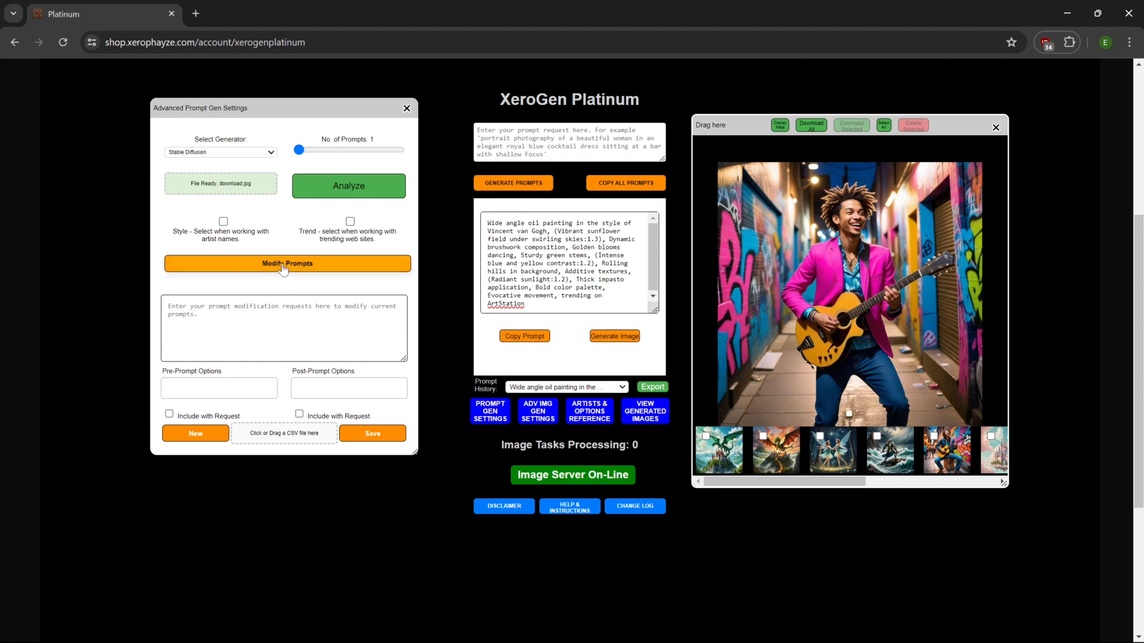
click(286, 321)
click(405, 360)
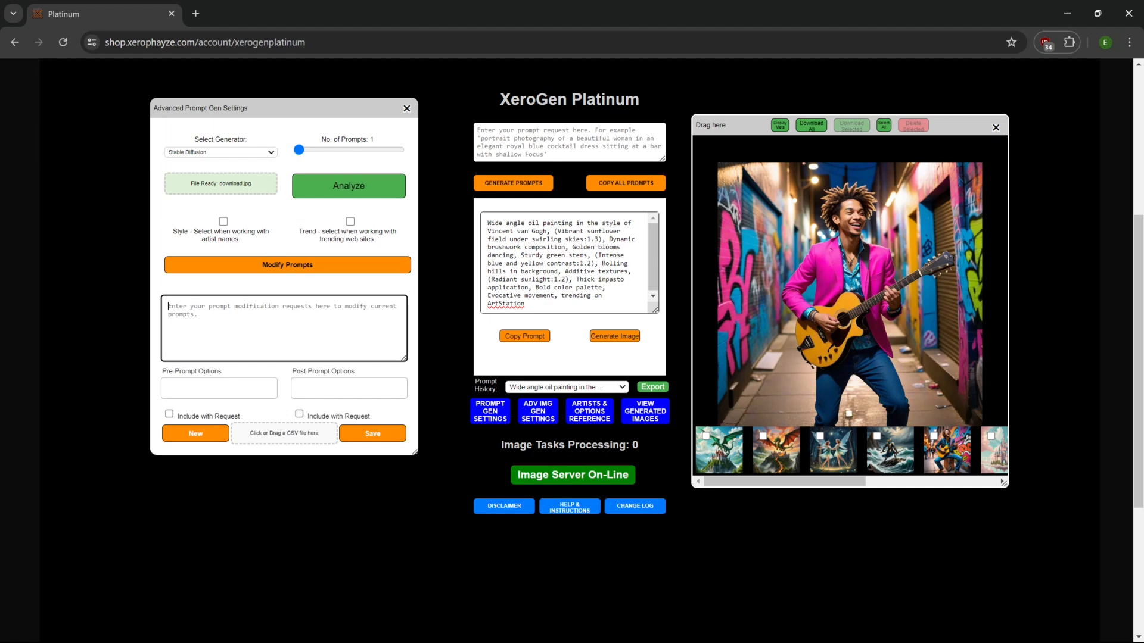
text(remove )
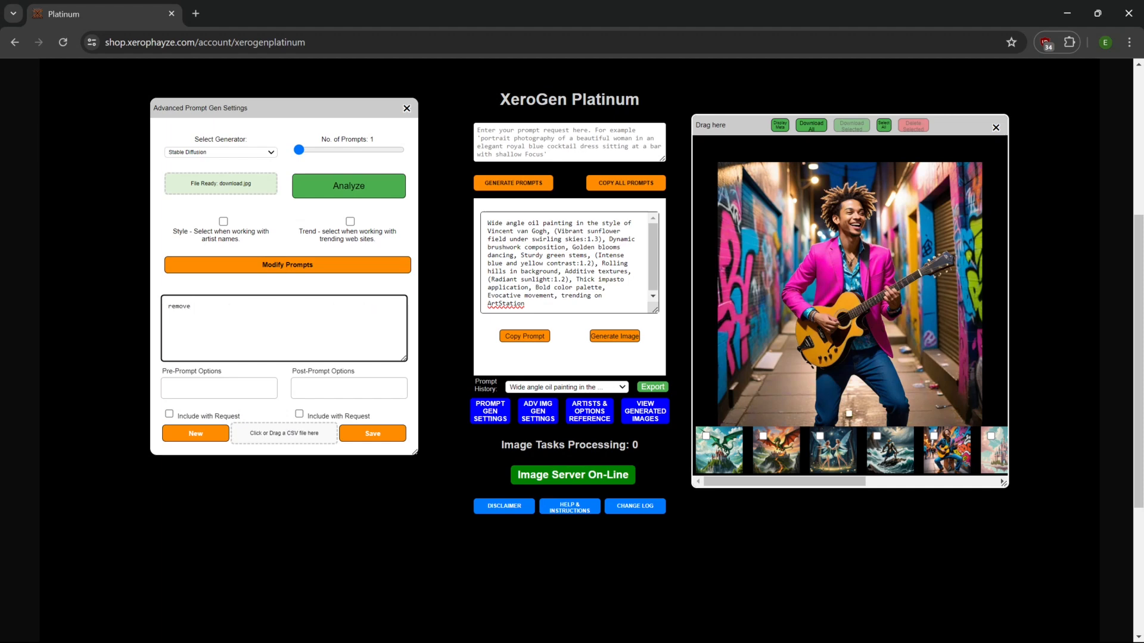
text(trending information)
click(319, 264)
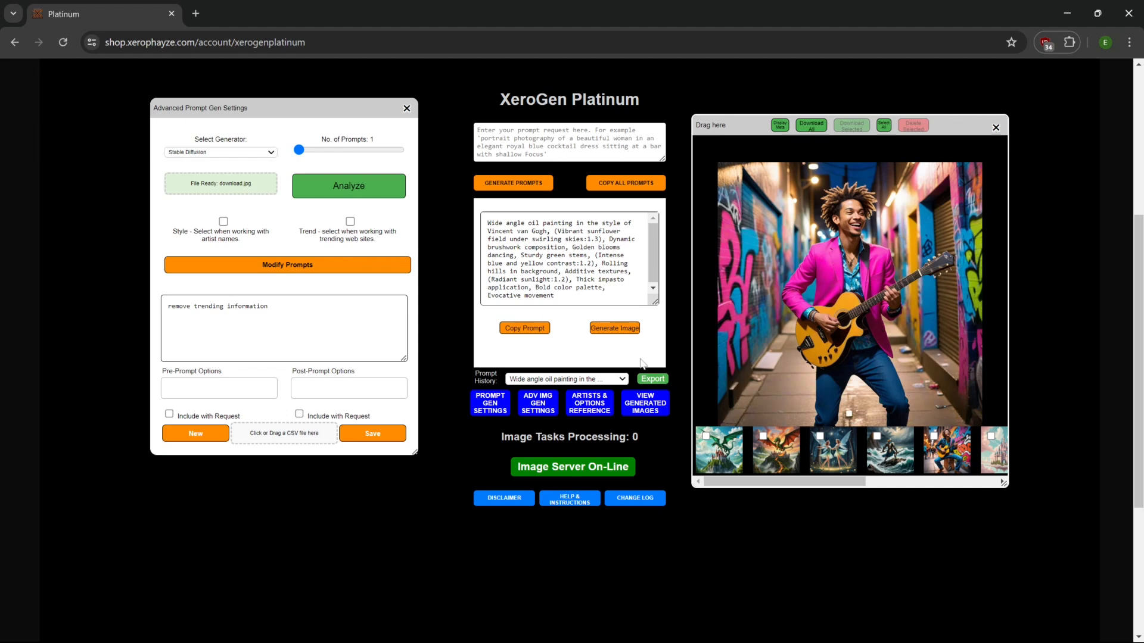
Replace the modification request with "change to professional photography" and apply it to the sunflower prompt
drag(304, 309, 0, 304)
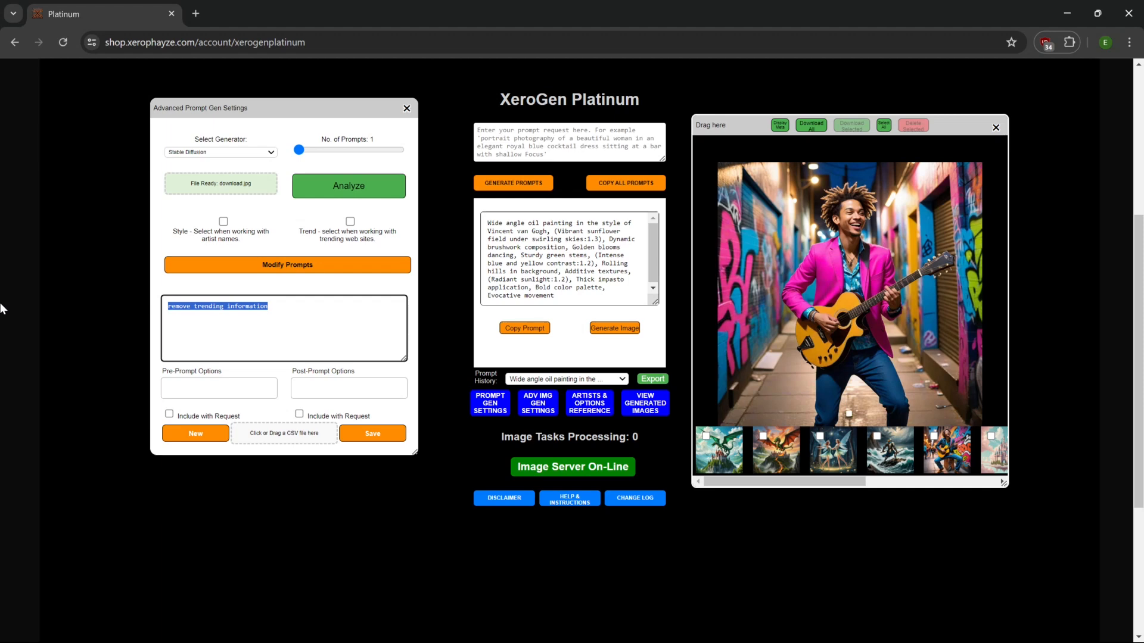
text(change to )
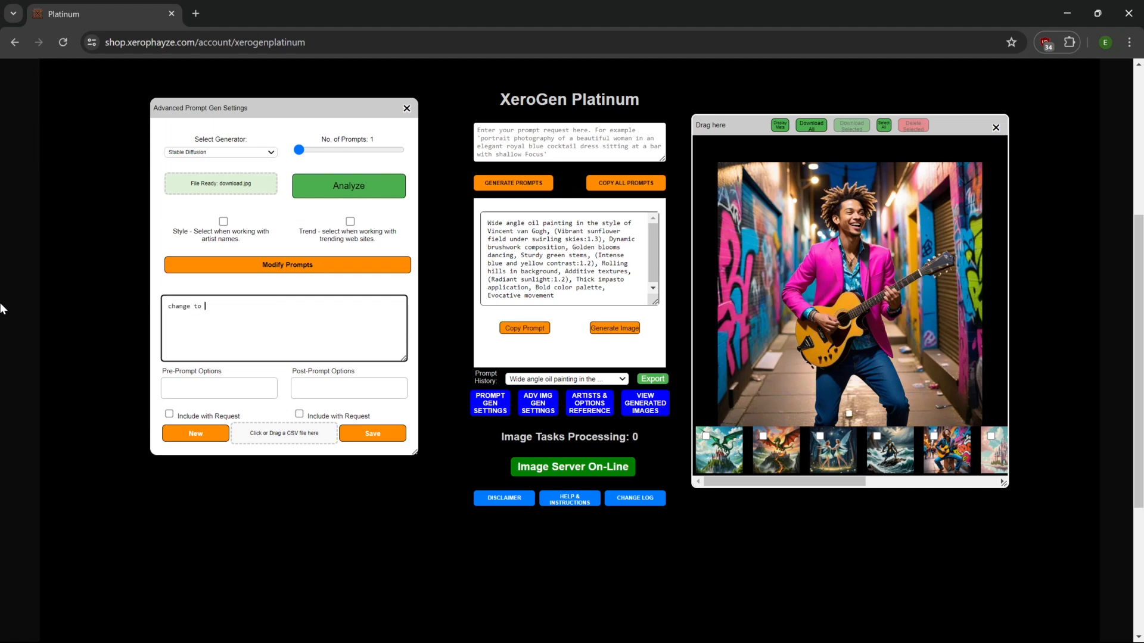
text(professional photography)
click(287, 266)
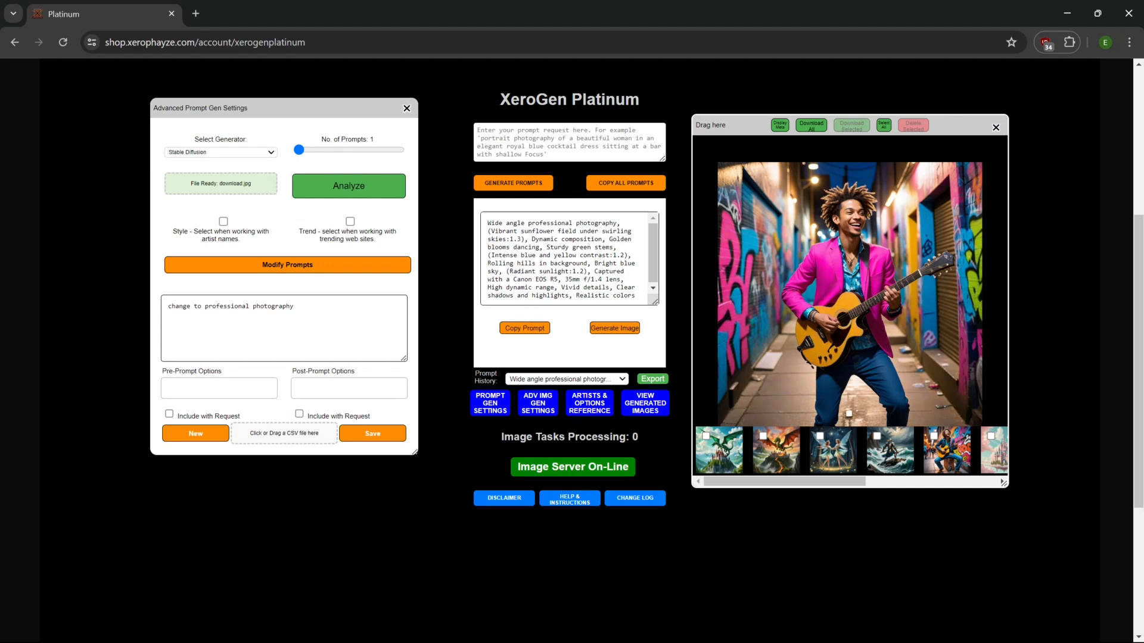
Modify the sunflower prompt with the request "add a beautiful woman in a red dress in the sunflower field"
drag(321, 309, 137, 296)
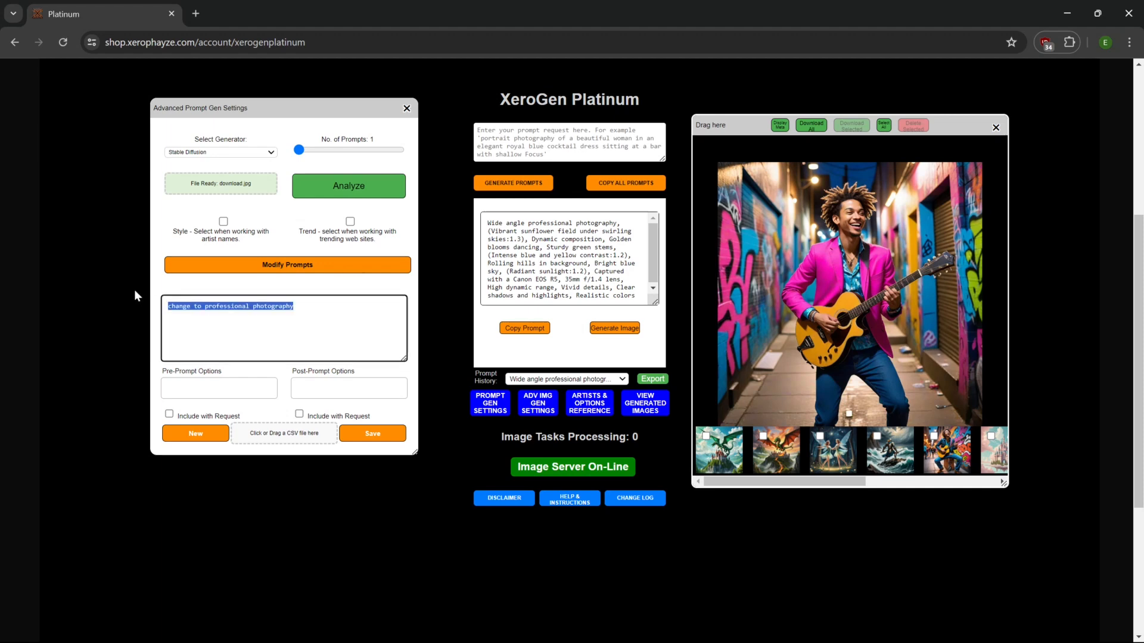
click(584, 239)
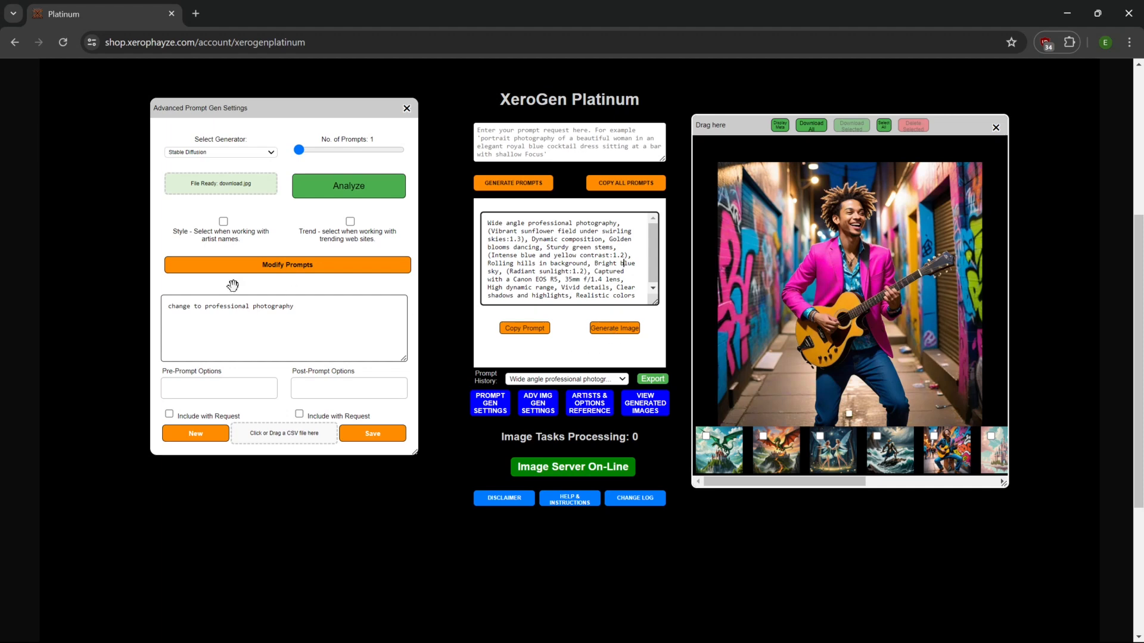
drag(229, 316, 1, 304)
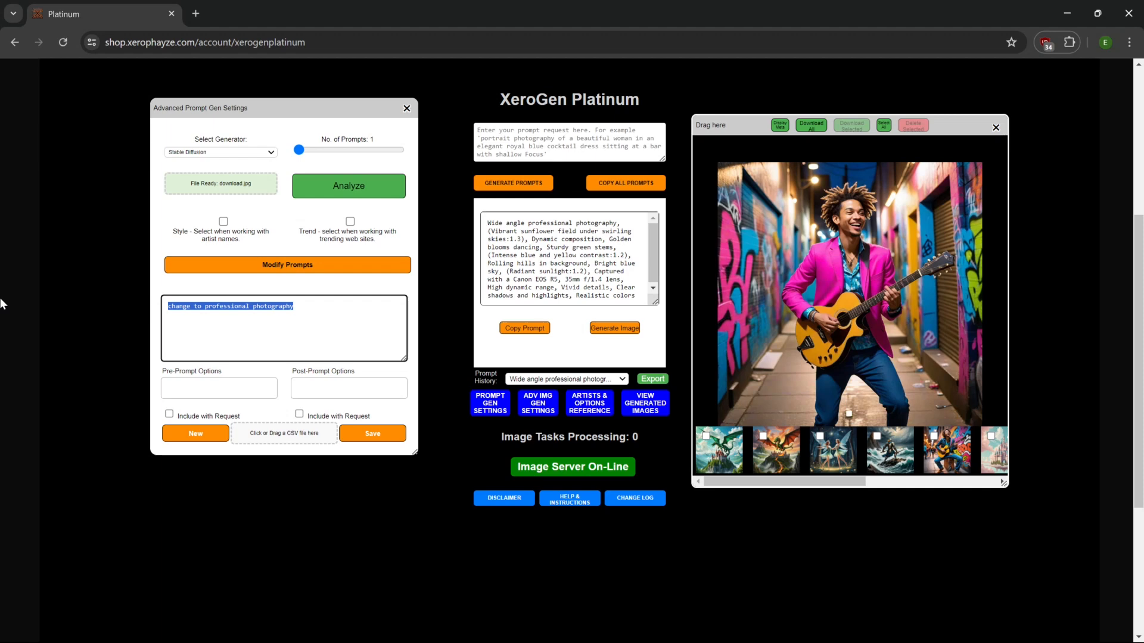
text(add a beautif)
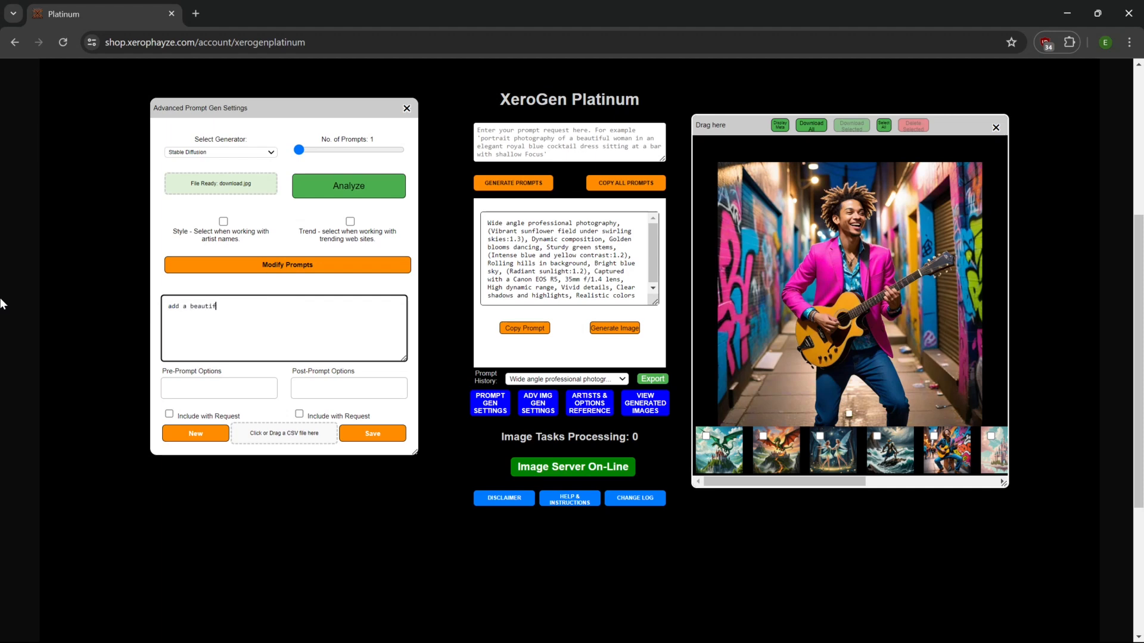
text(ul woman in a red dress in the sunflower field)
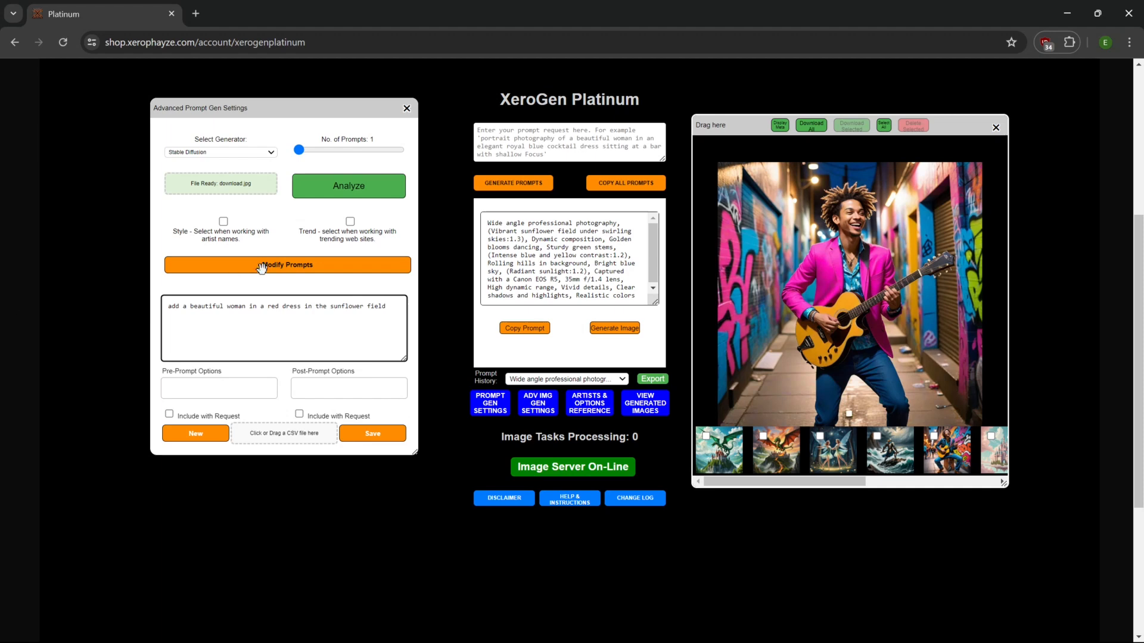
click(261, 266)
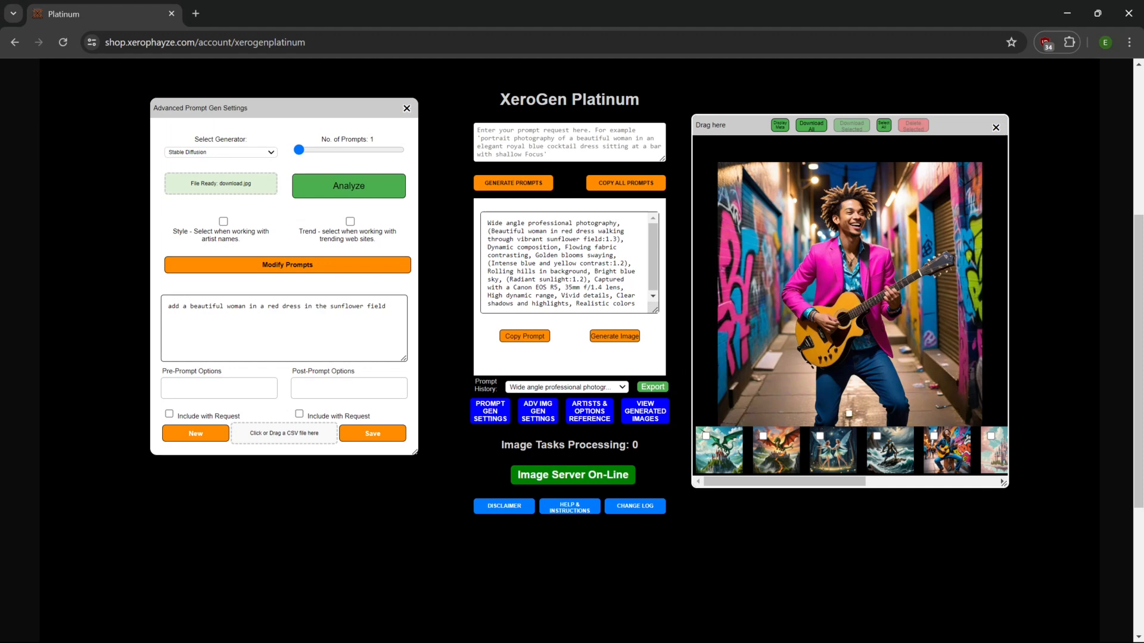
Replace the modification request with "add clouds" and apply it to the prompt of the woman in the sunflower field
drag(391, 308, 0, 294)
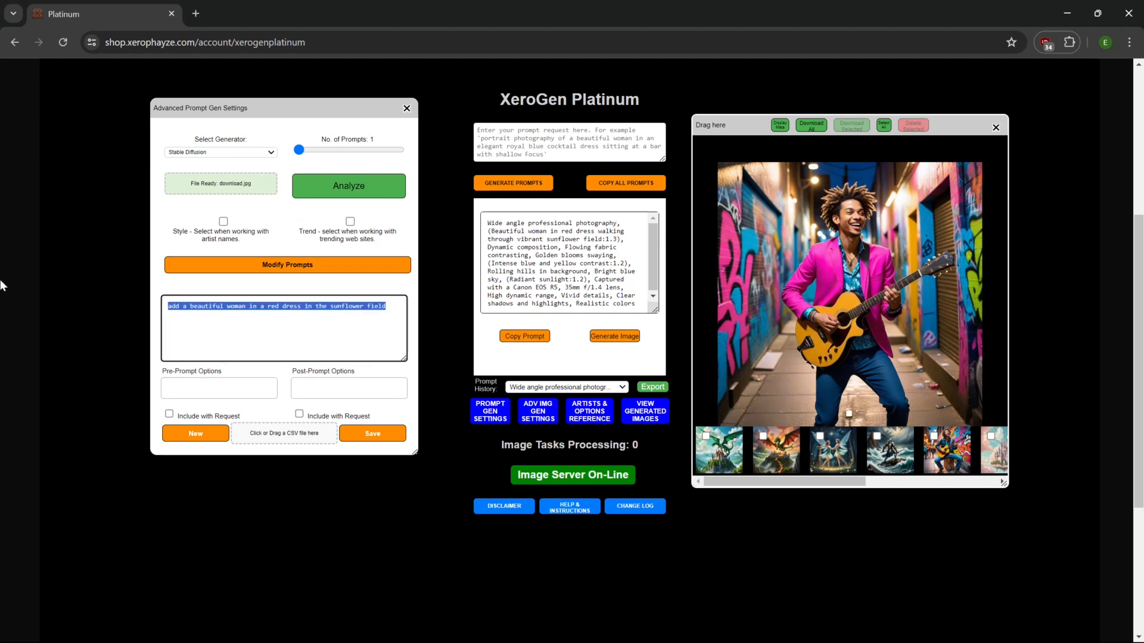
text(include)
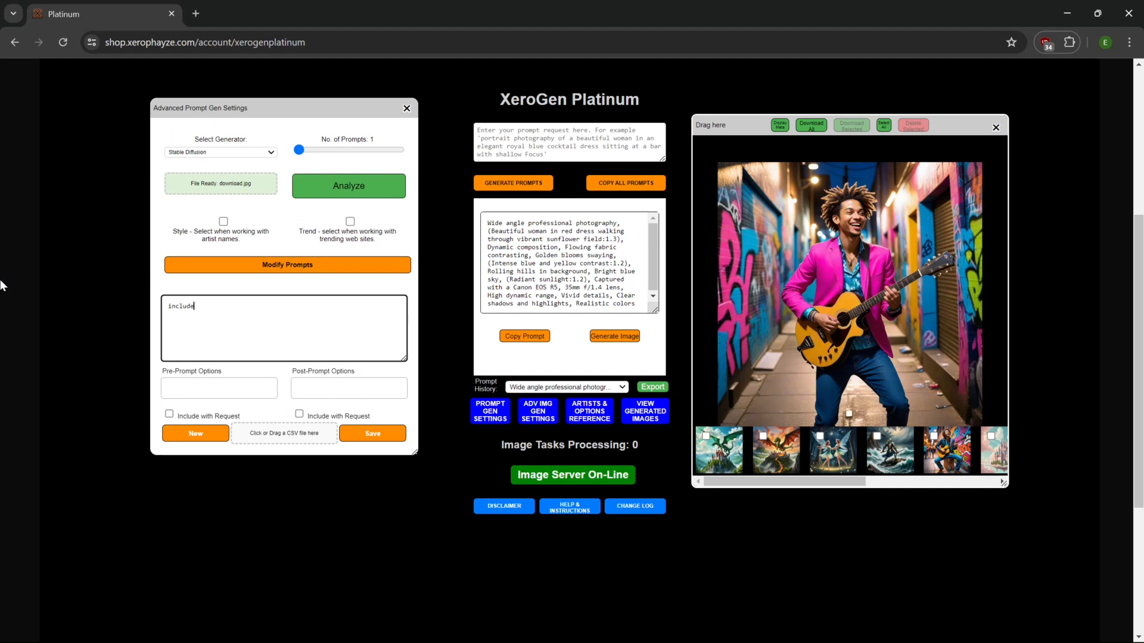
key(BackSpace)
key(BackSpace)
key(BackSpace)
key(BackSpace)
key(BackSpace)
key(BackSpace)
key(BackSpace)
text(add clouds)
click(196, 269)
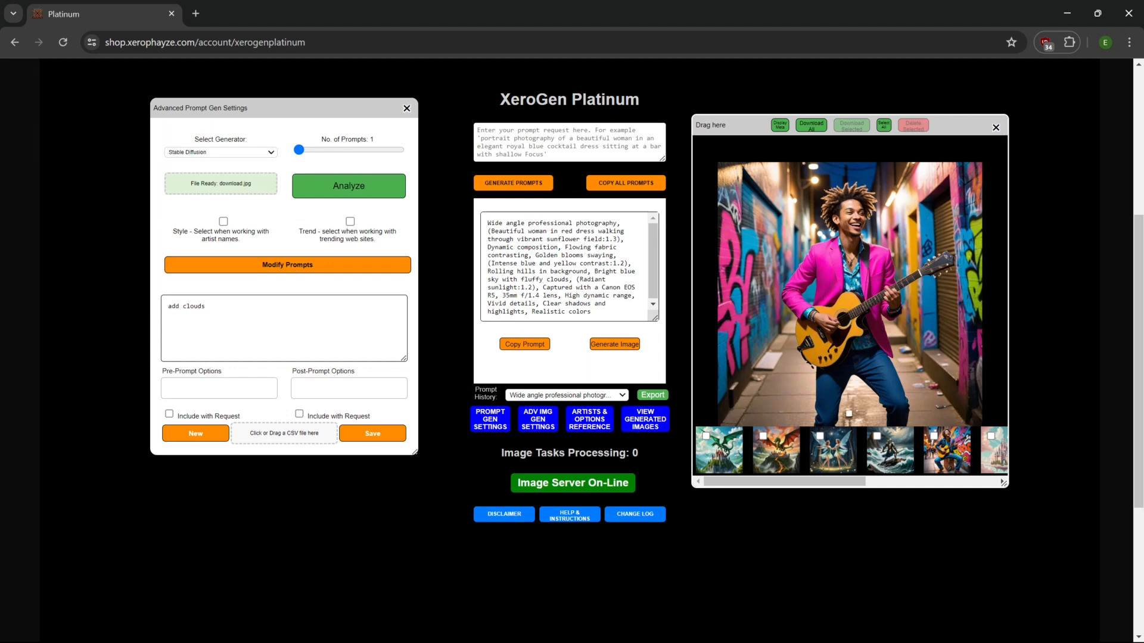
Generate an image from the modified prompt of the woman in the red dress
click(216, 307)
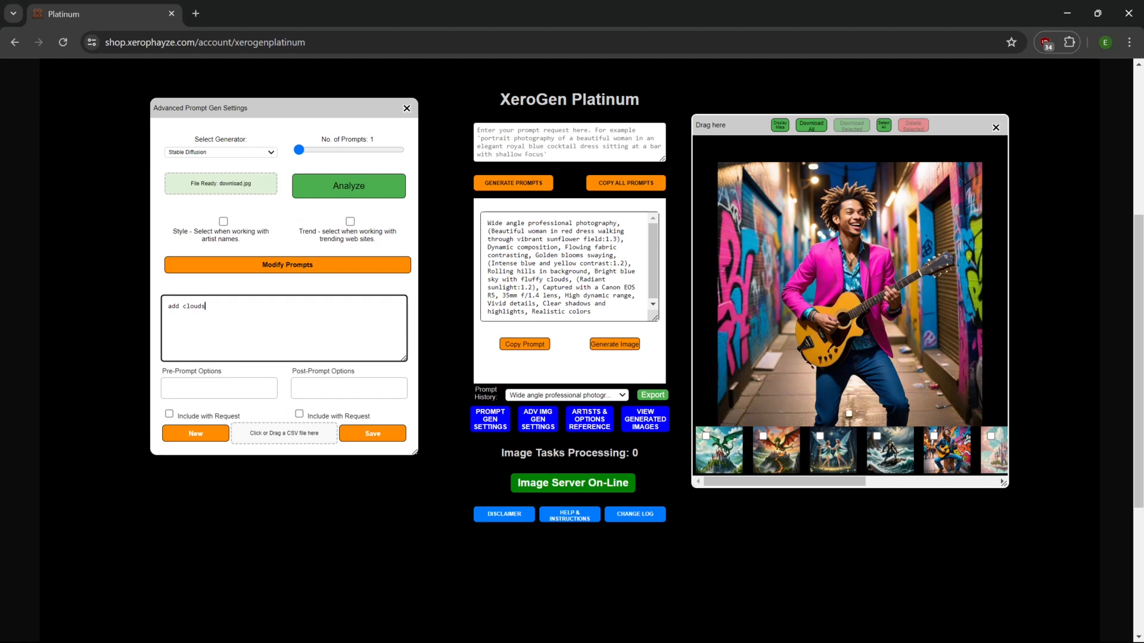
click(610, 346)
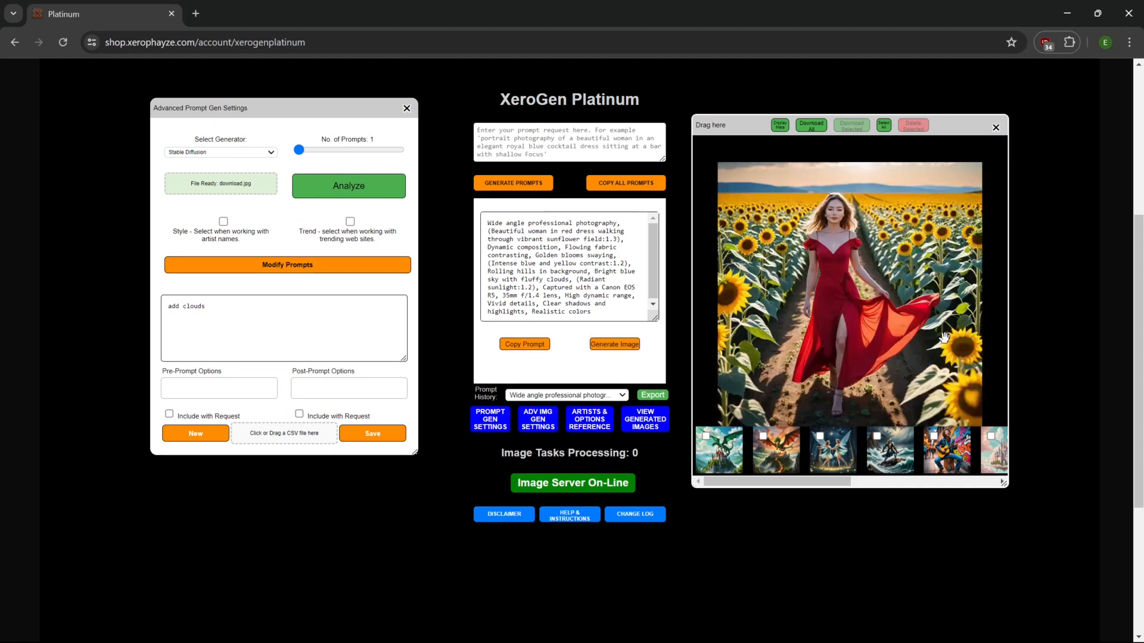
Modify the sunflower field prompt with the request "change dress to floral dress" and generate an image from it
drag(224, 308, 70, 294)
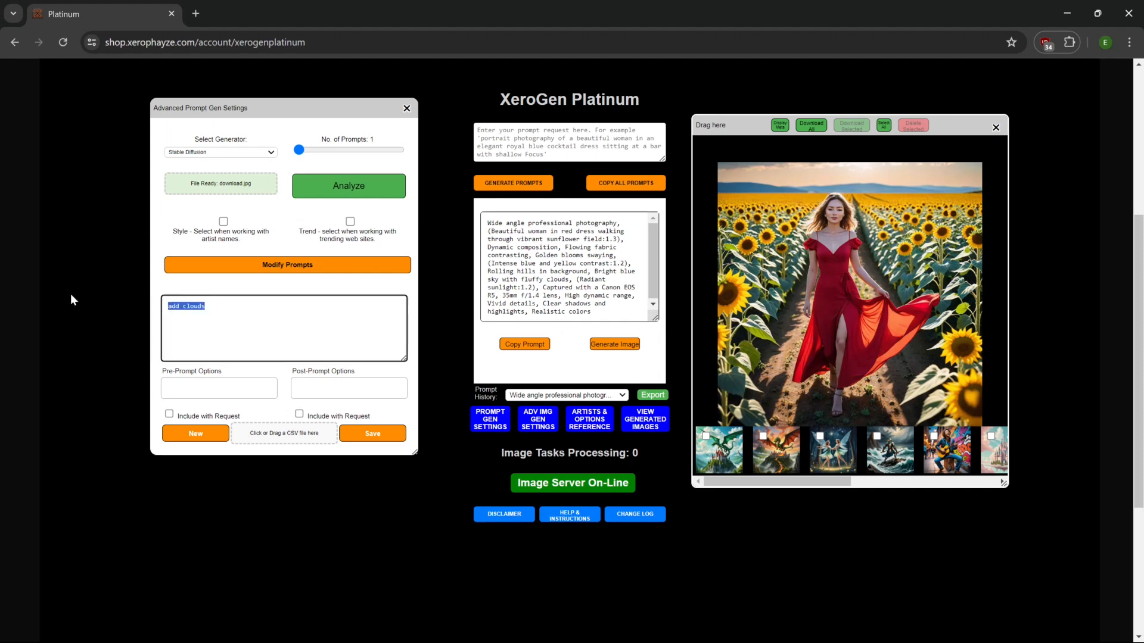
text(change dress to floral dress)
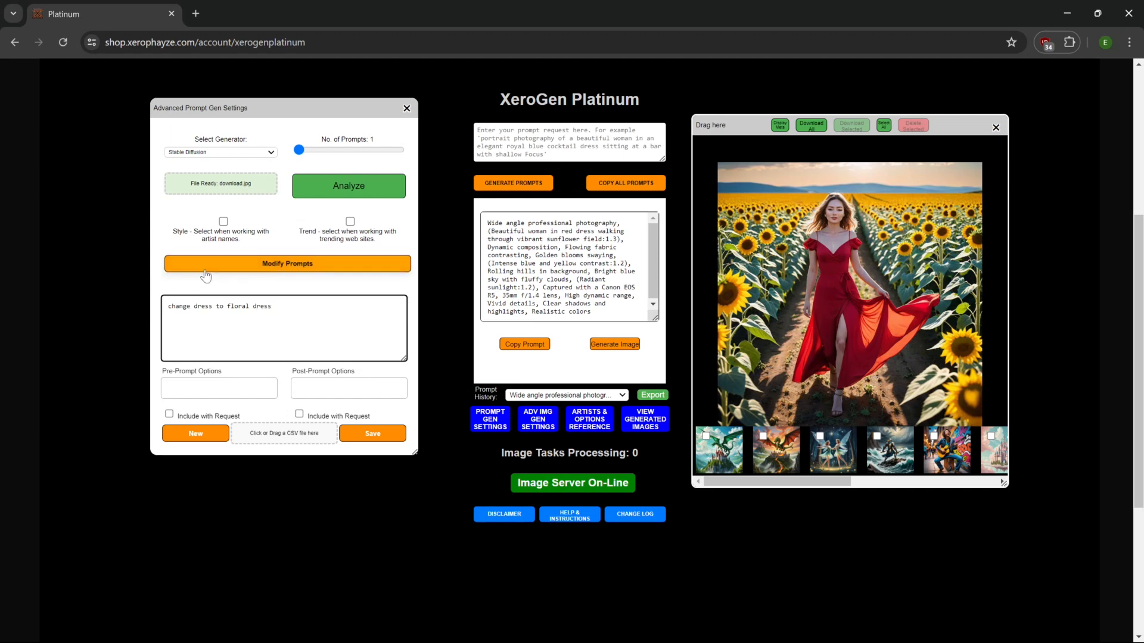
click(205, 271)
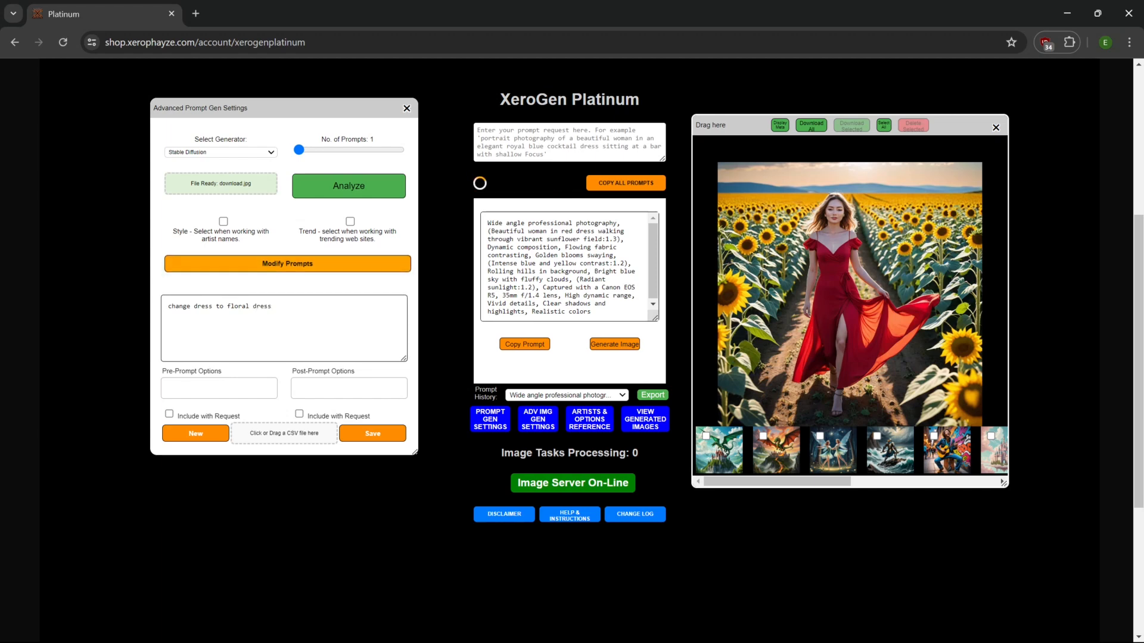
click(621, 347)
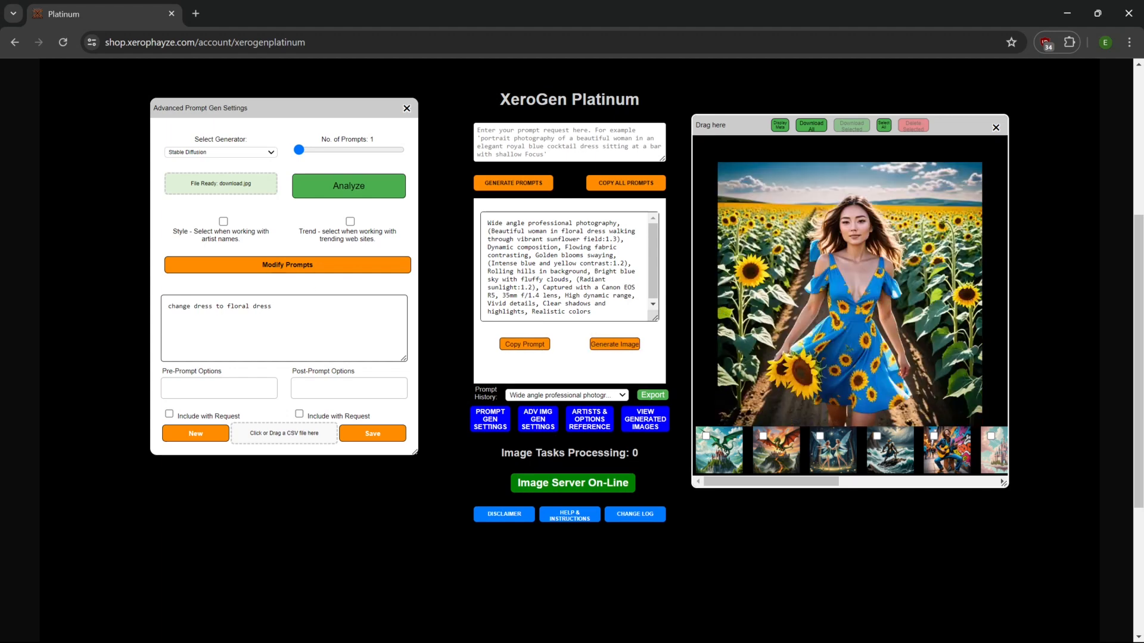
Set the number of prompts to 5 and check which pre-prompt and post-prompt options are available
click(344, 150)
click(216, 388)
click(349, 388)
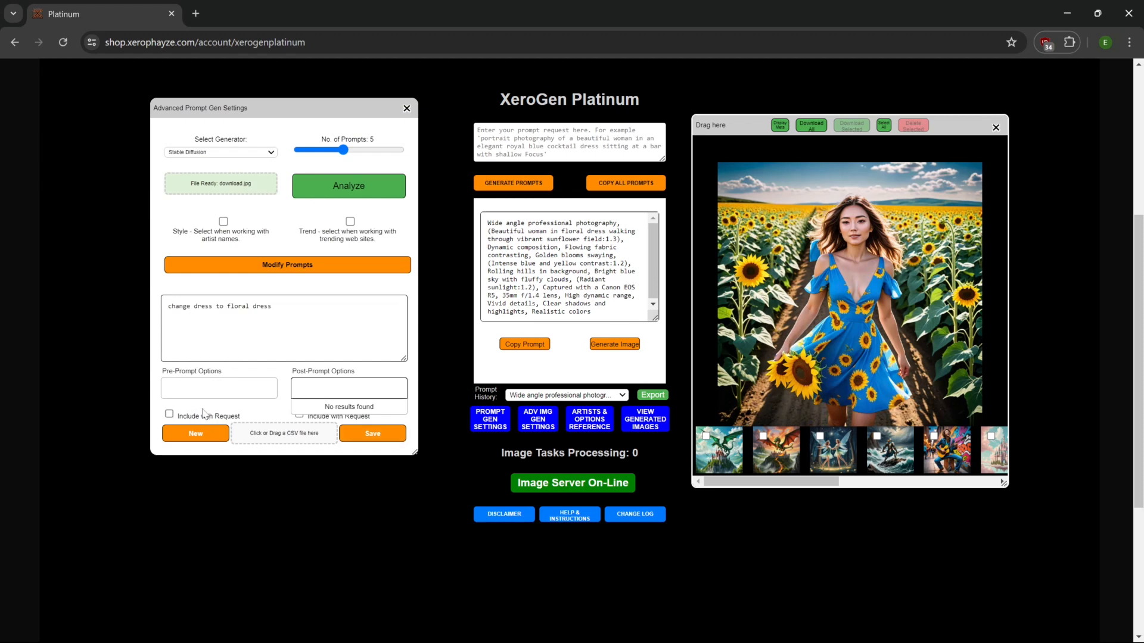
click(243, 393)
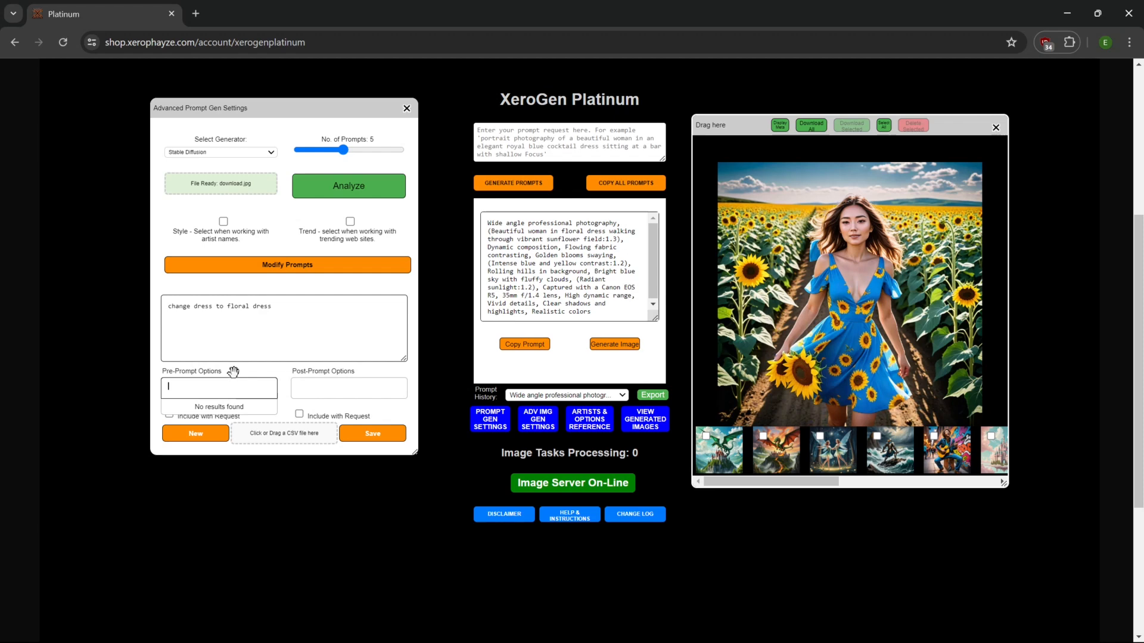
click(231, 390)
Create a new prompt option described as "high quality" with the configuration "8k, extreme detail, focused, hi-res, 16k"
click(209, 433)
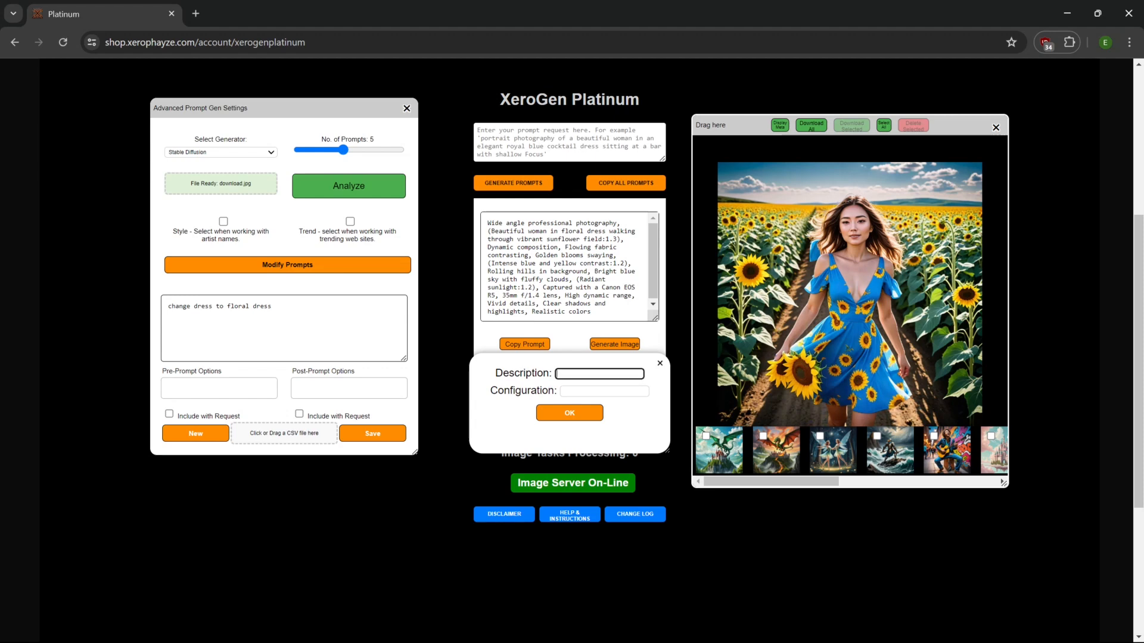
text(high quality)
click(587, 392)
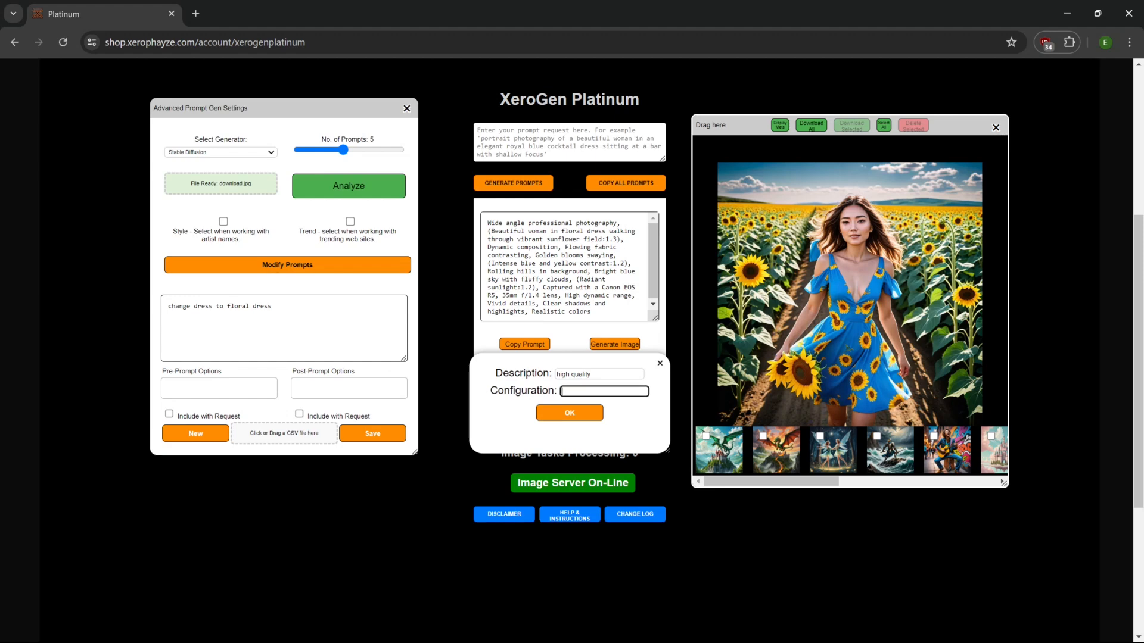
text(8k, hi)
text(extreme d)
text(etail, fo)
text(cuse)
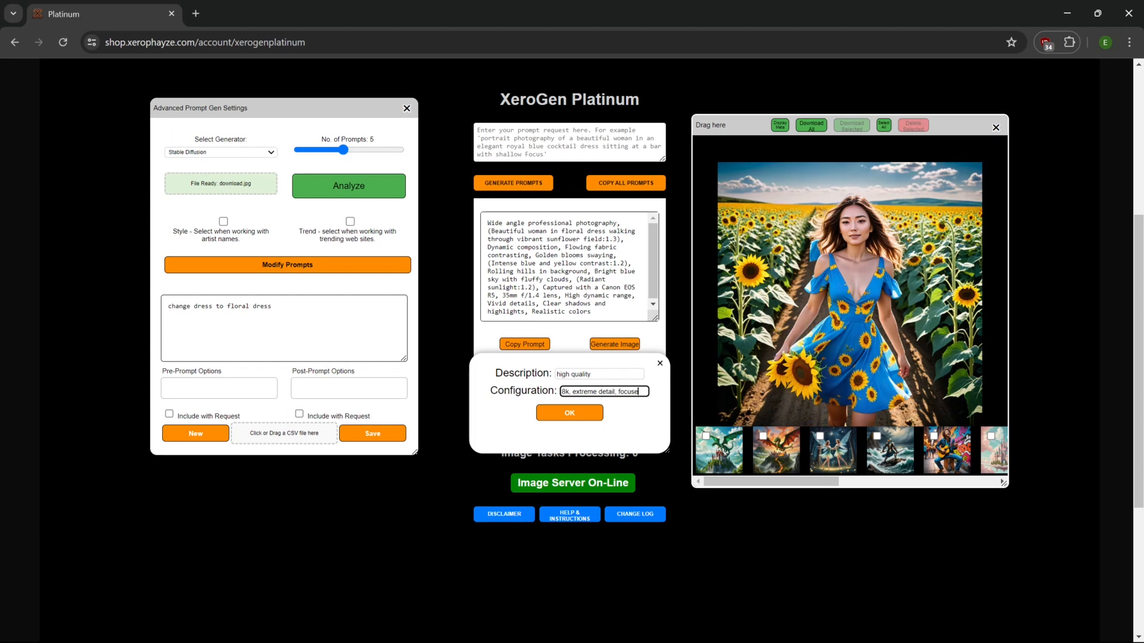
text(d, hi-res, 16k)
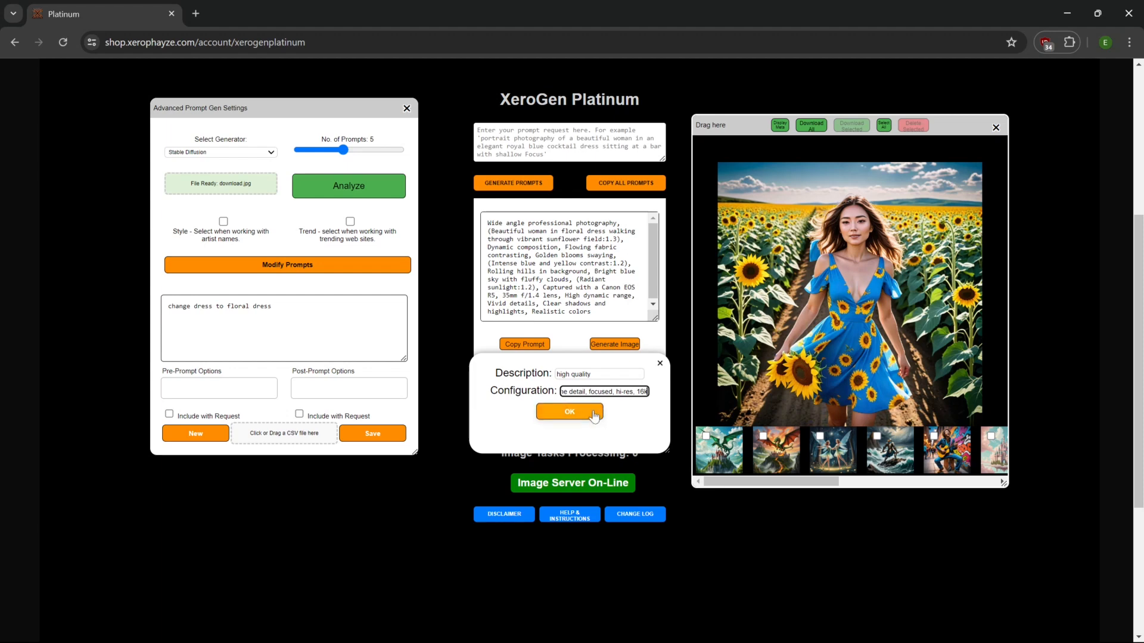
click(570, 412)
Check both option lists for the new entry and select "high quality" as the pre-prompt option
click(197, 388)
click(301, 387)
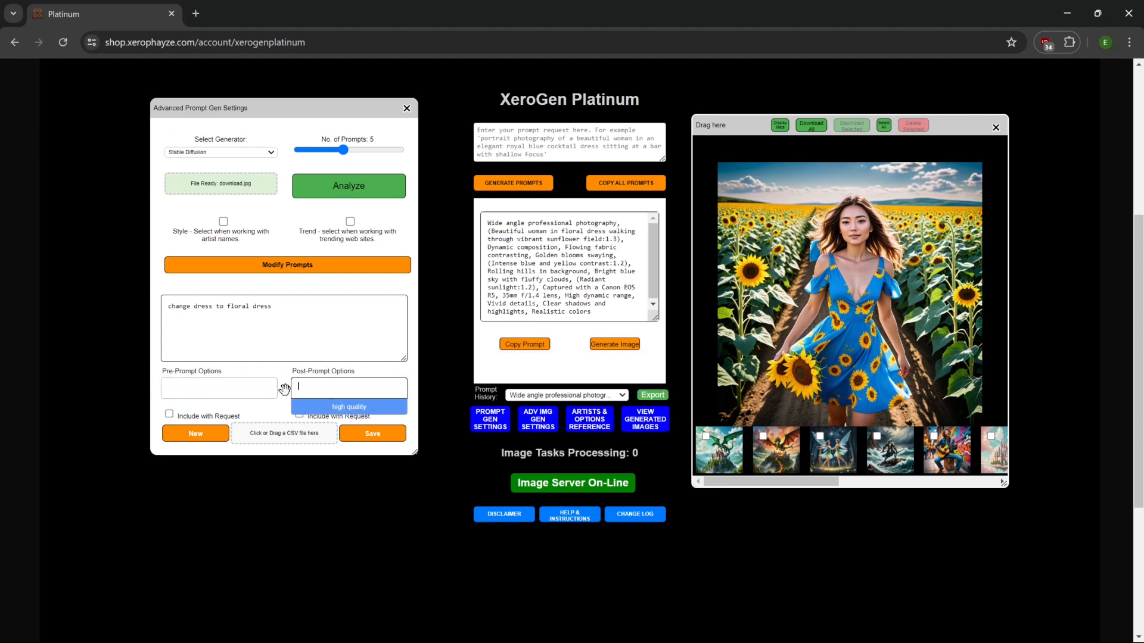
click(168, 386)
click(400, 413)
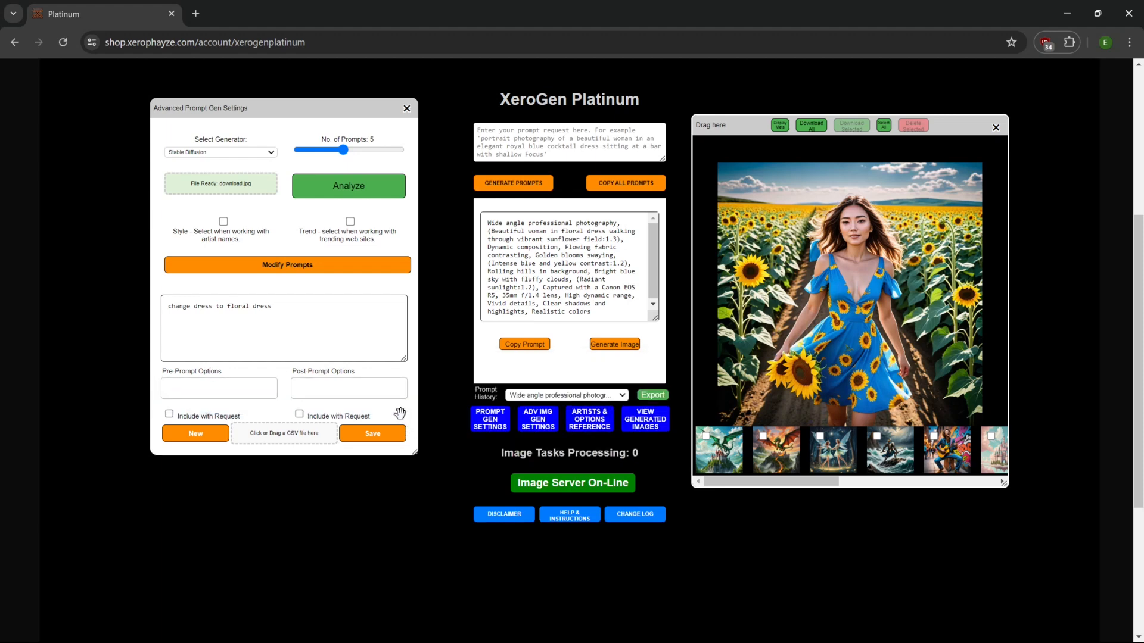
click(219, 389)
click(233, 407)
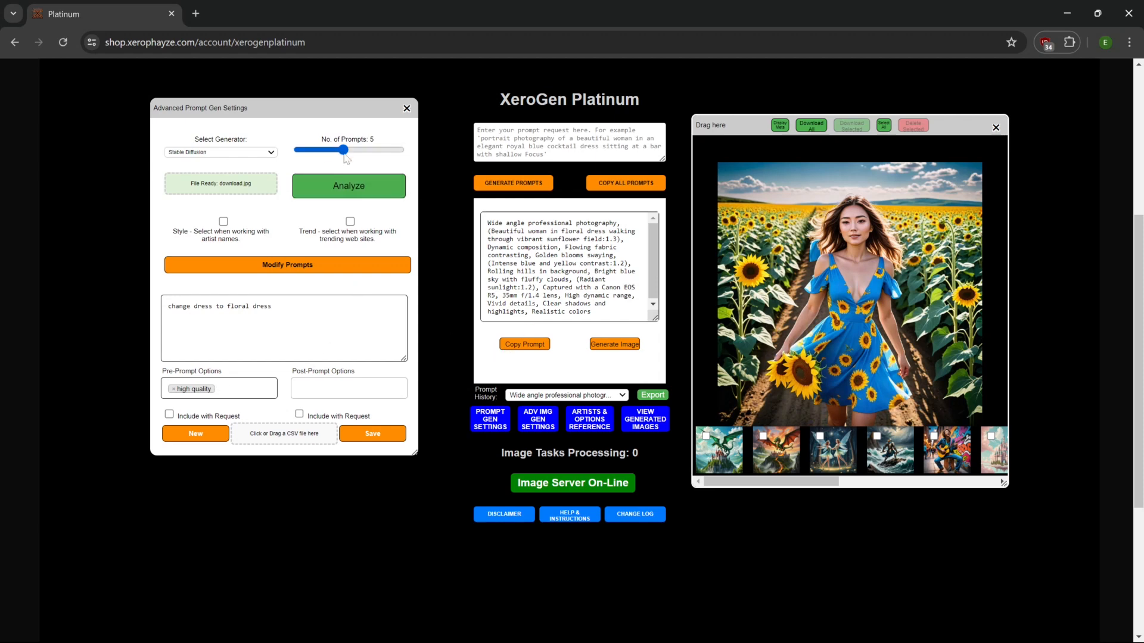
Generate prompts for "digital illustration of a old man sitting in an old english tavern" and create an image from the first prompt
click(510, 126)
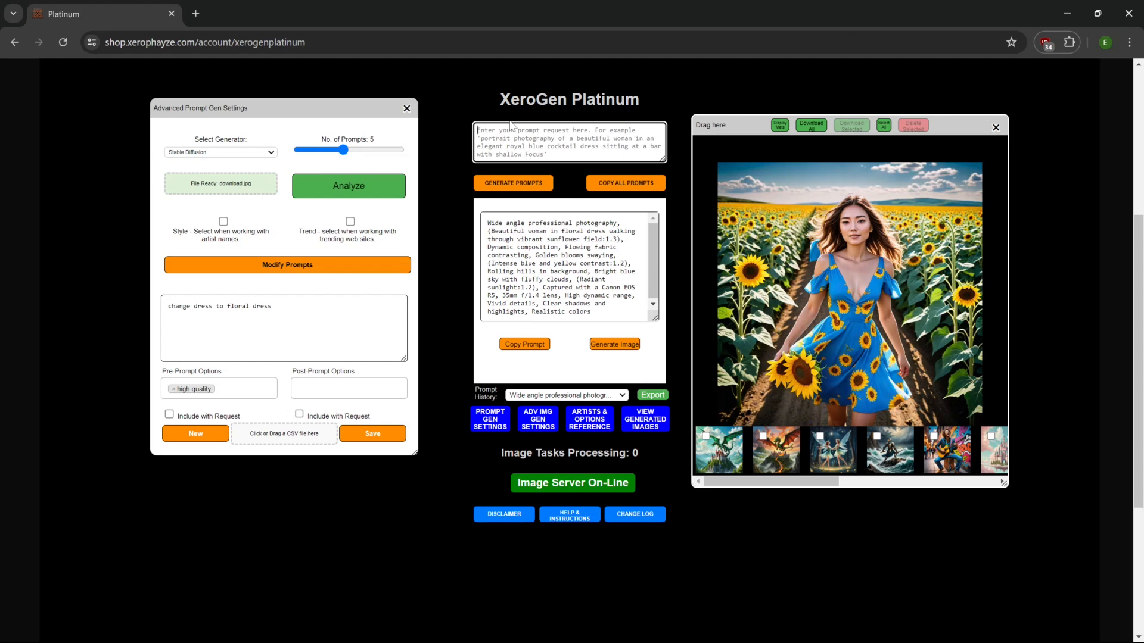
text(digital il)
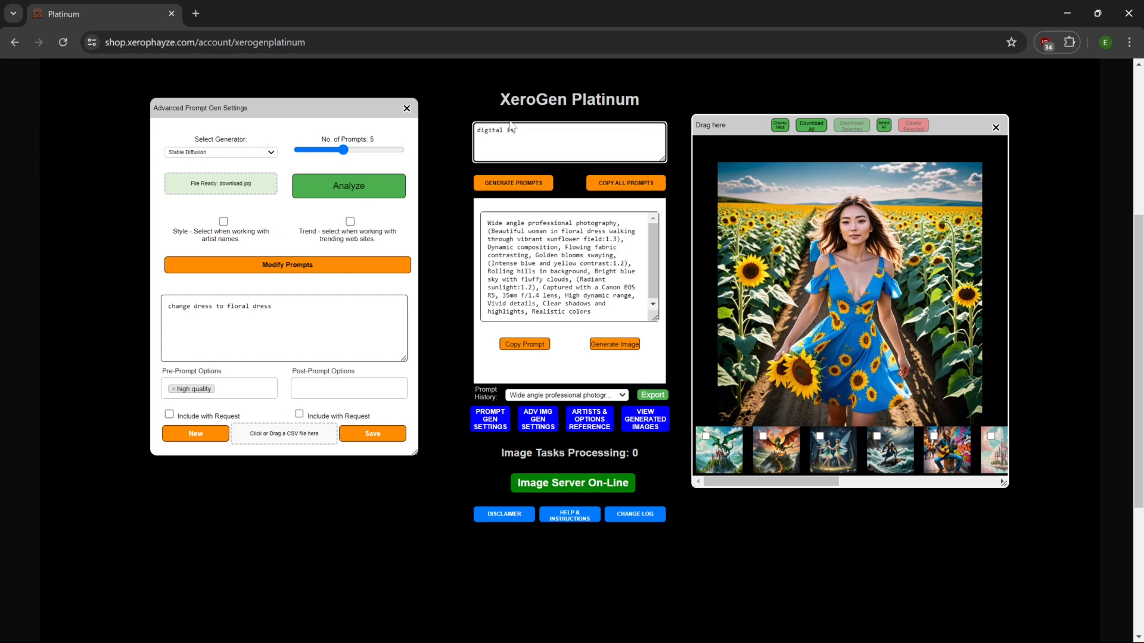
text(lustration of a old man sitting in an old english tavern)
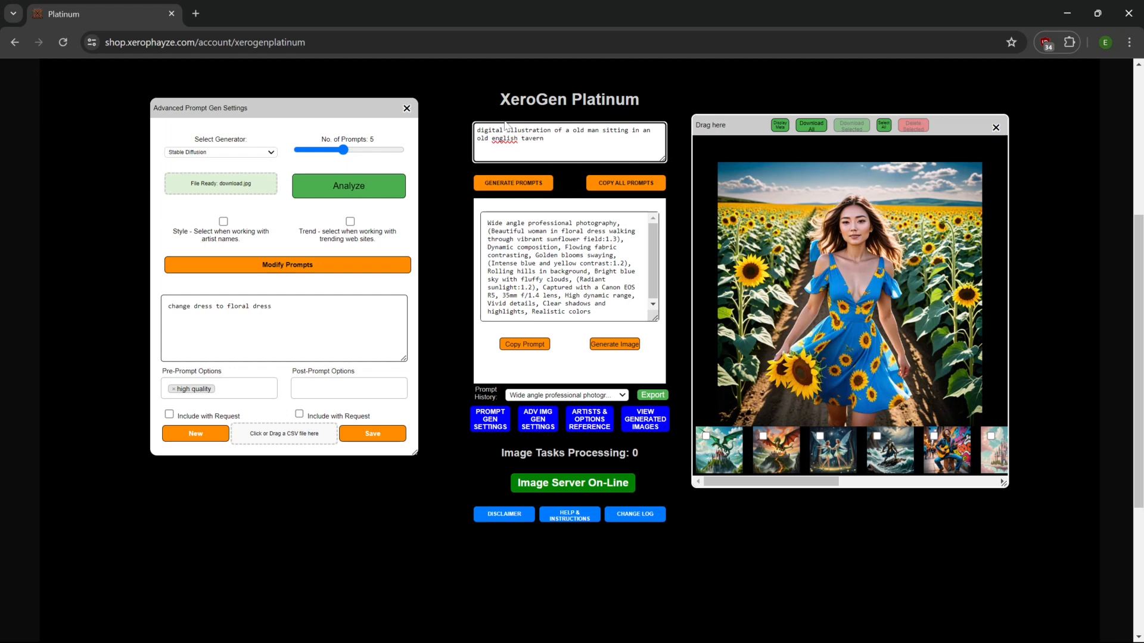
click(513, 183)
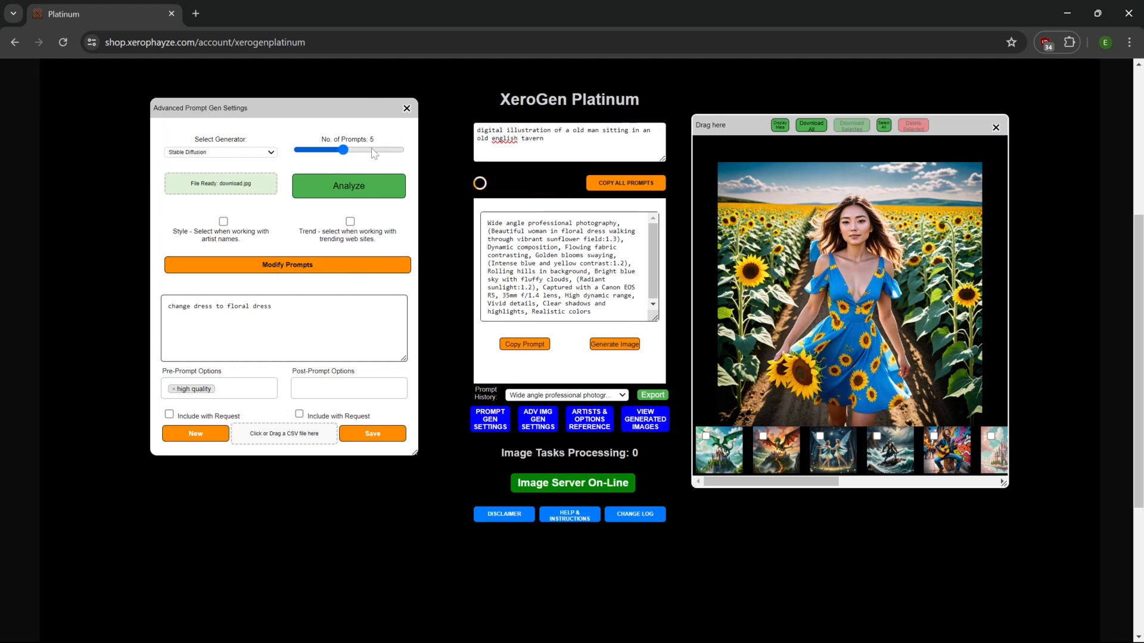
drag(661, 244, 673, 205)
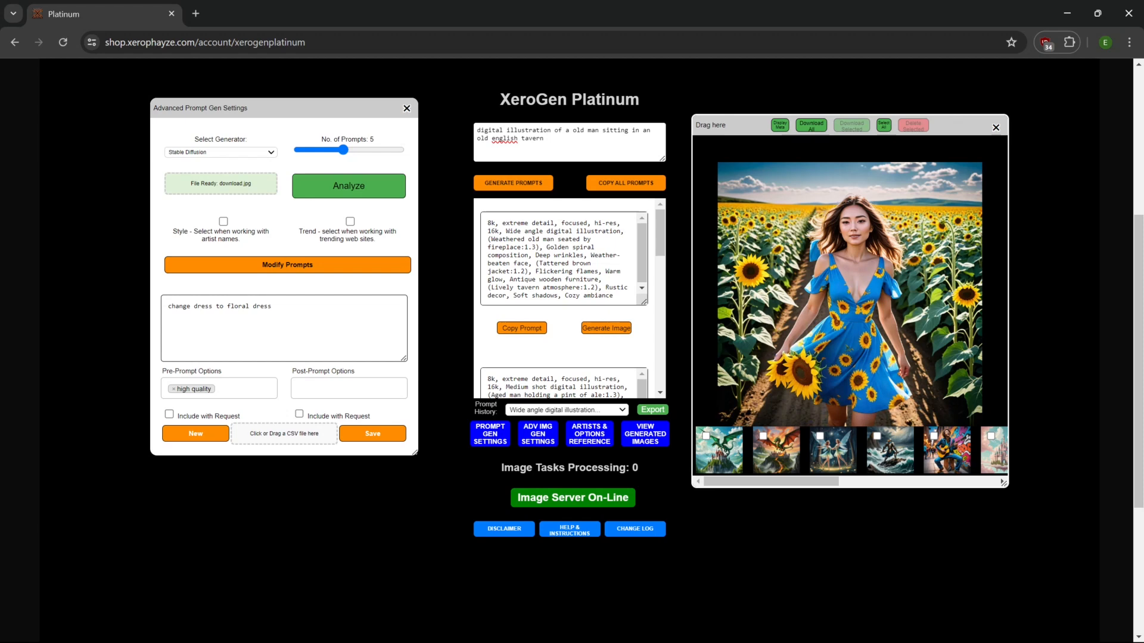
click(605, 331)
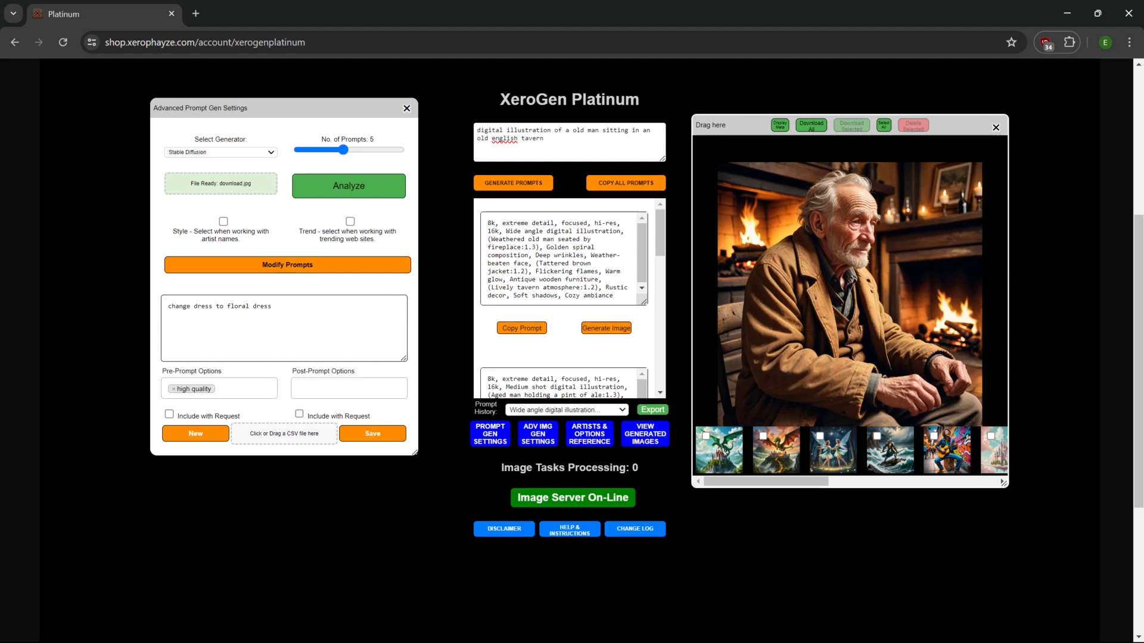
Add "high quality" to the post-prompt options and remove it again
click(345, 389)
click(340, 411)
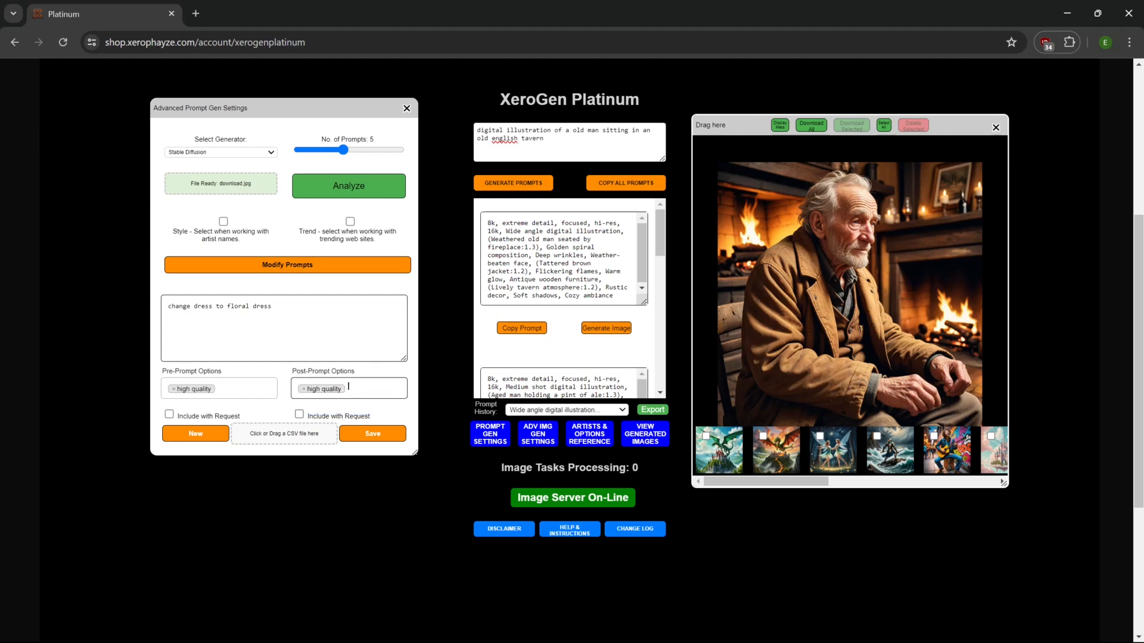
click(303, 389)
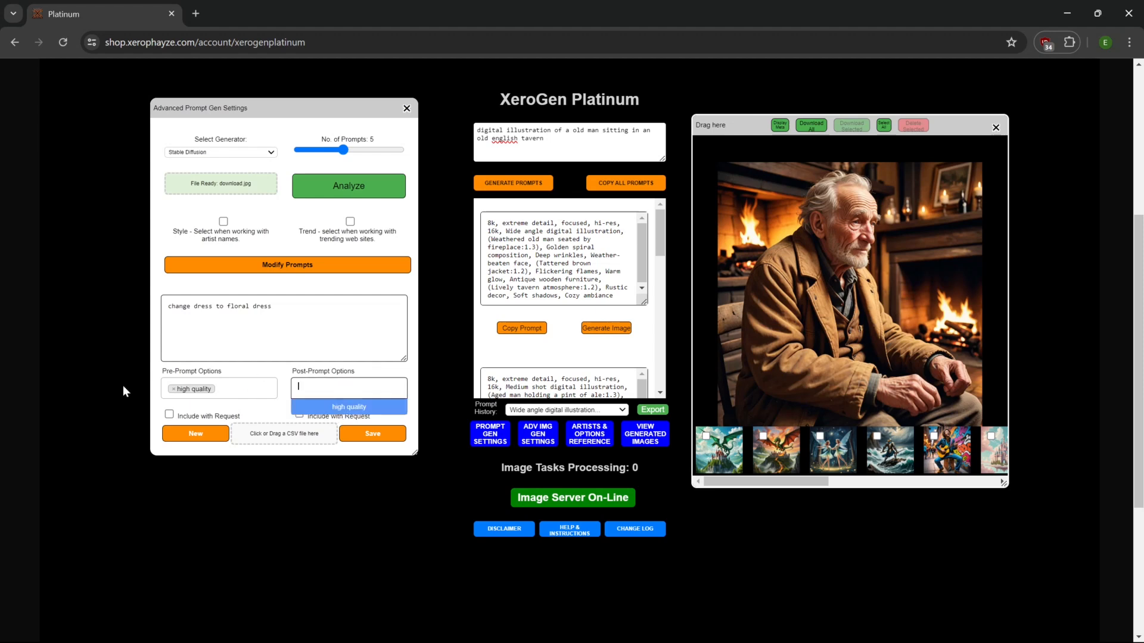
click(269, 367)
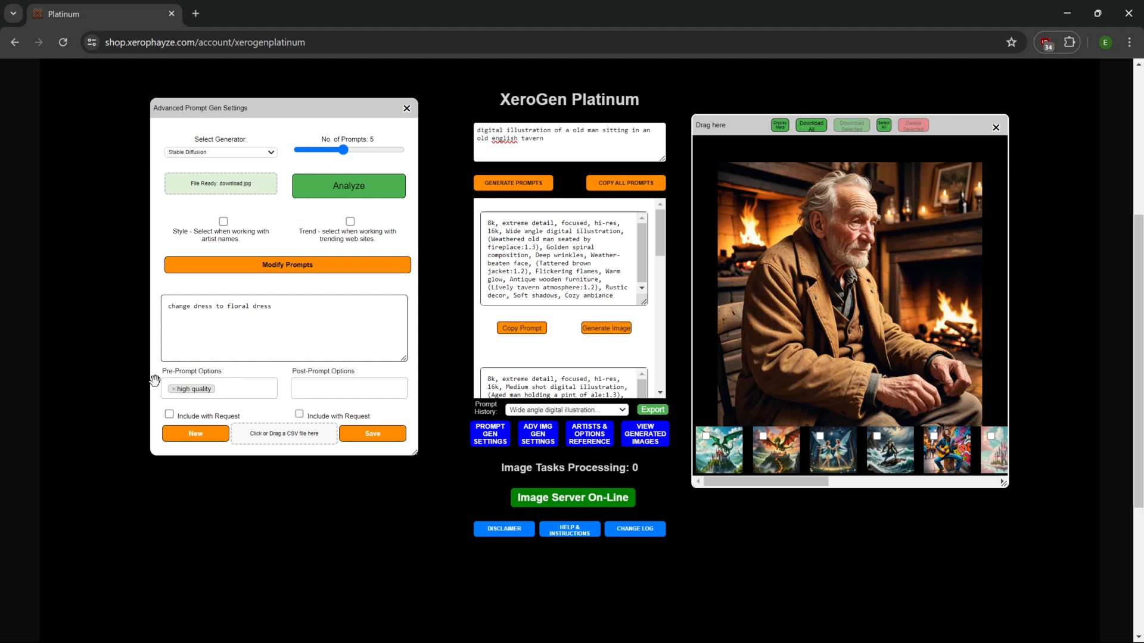
Regenerate the tavern prompts with the pre-prompt option included in the request, and create an image from the first new prompt
click(169, 415)
click(507, 182)
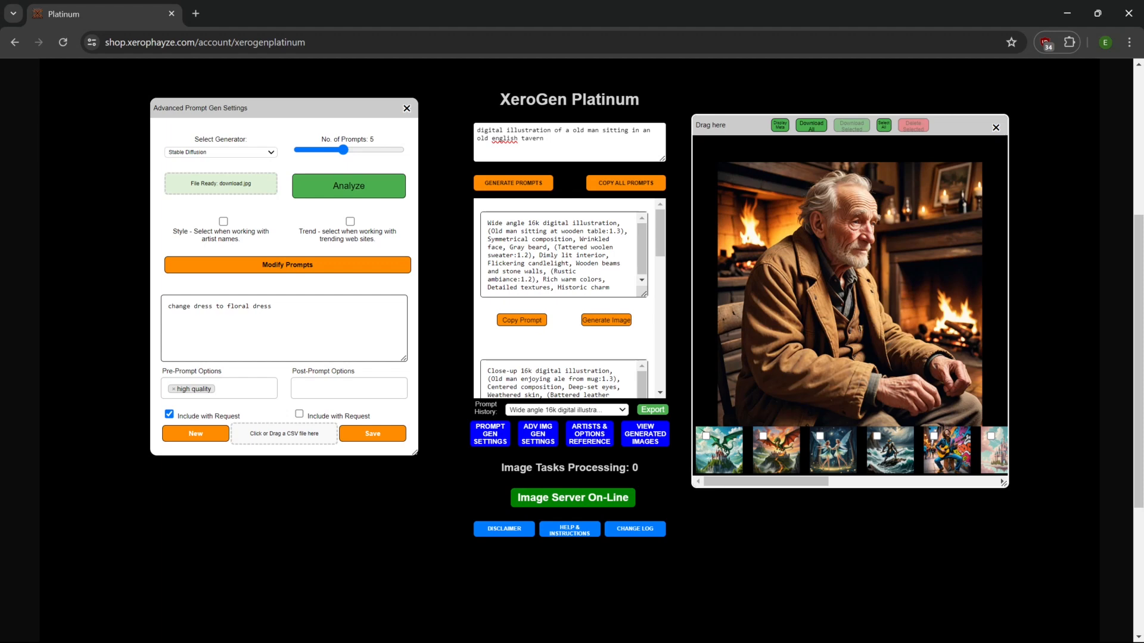
click(607, 320)
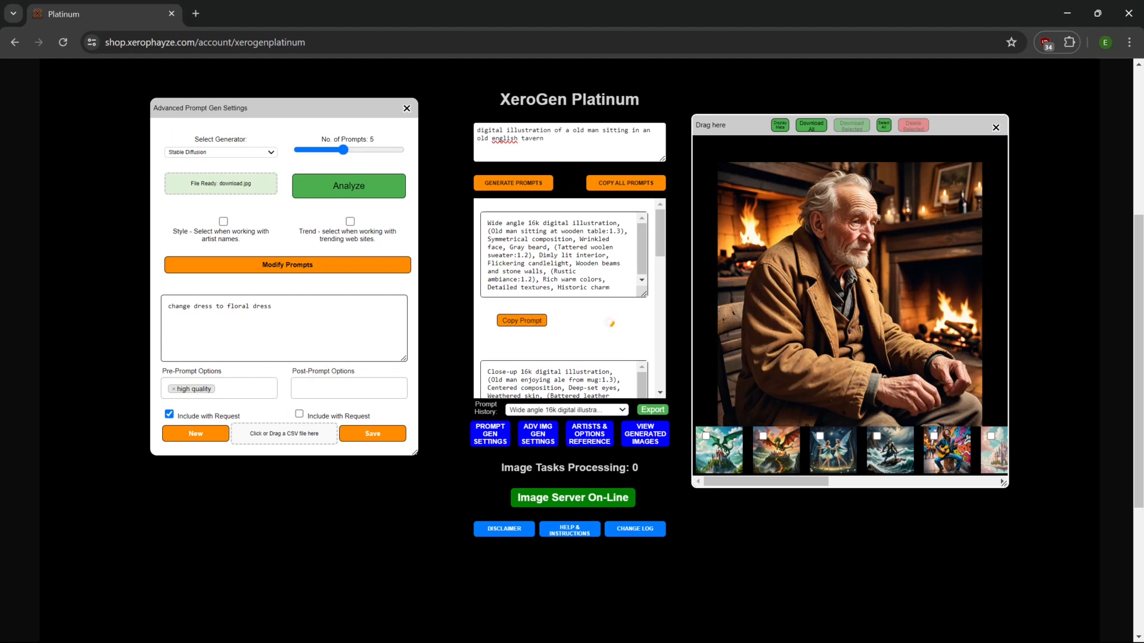
scroll(579, 326, down, 1)
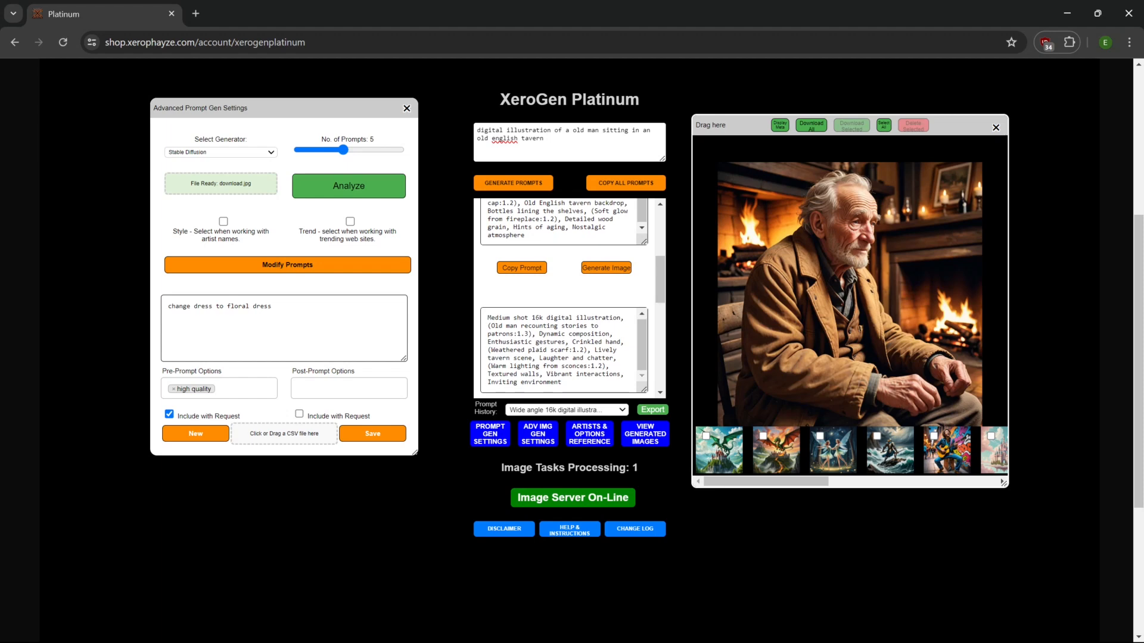
scroll(553, 307, up, 1)
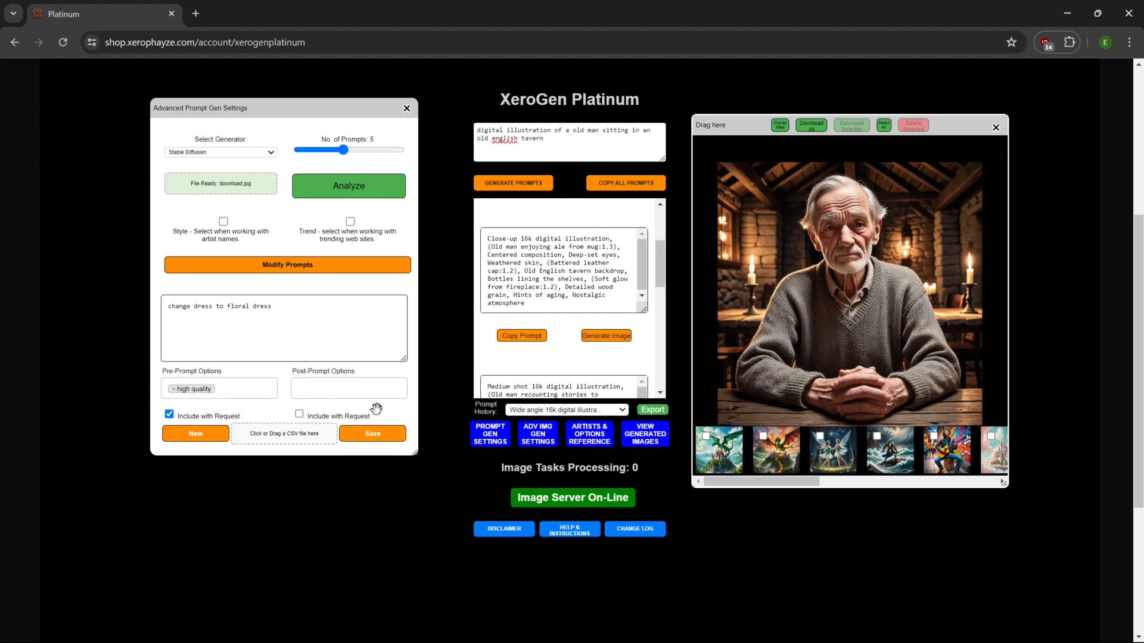
click(369, 390)
click(208, 435)
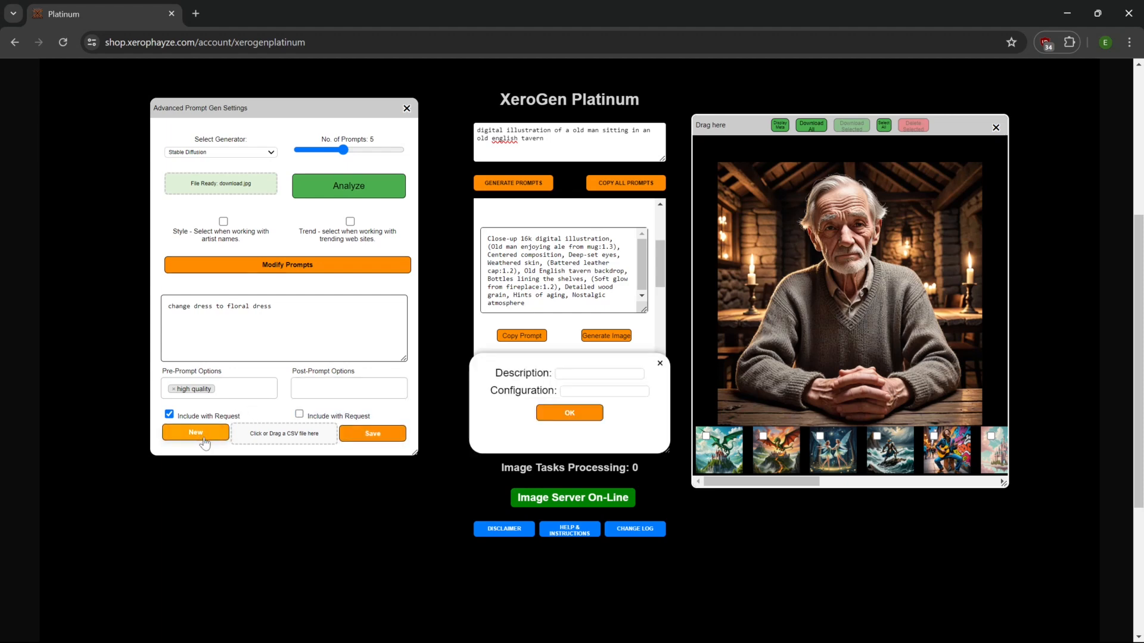
click(239, 389)
click(349, 389)
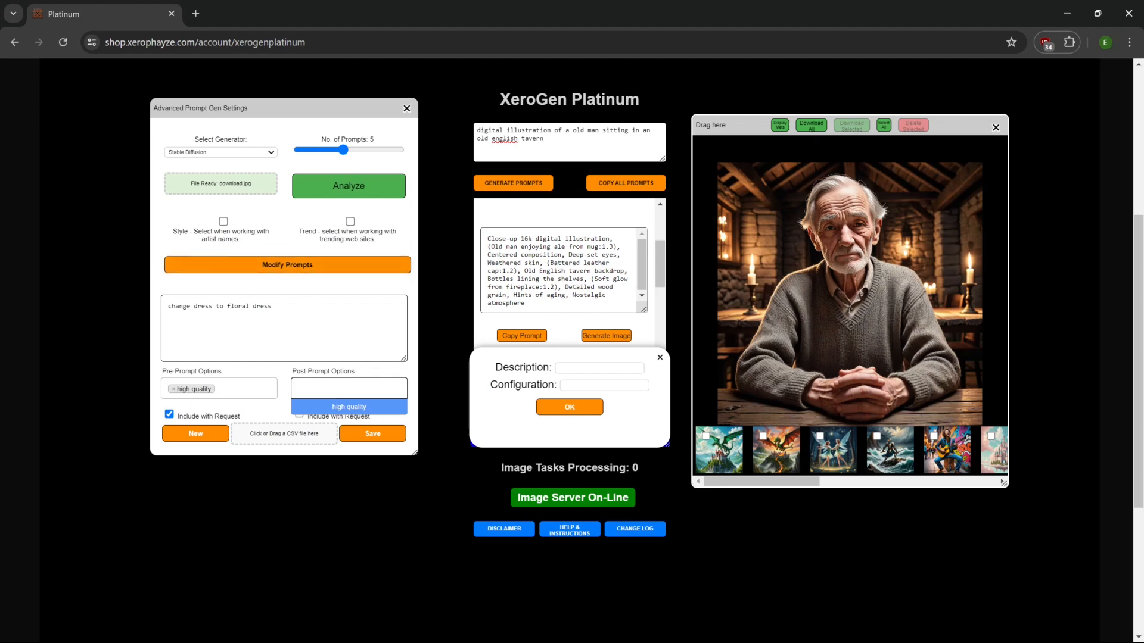
click(660, 359)
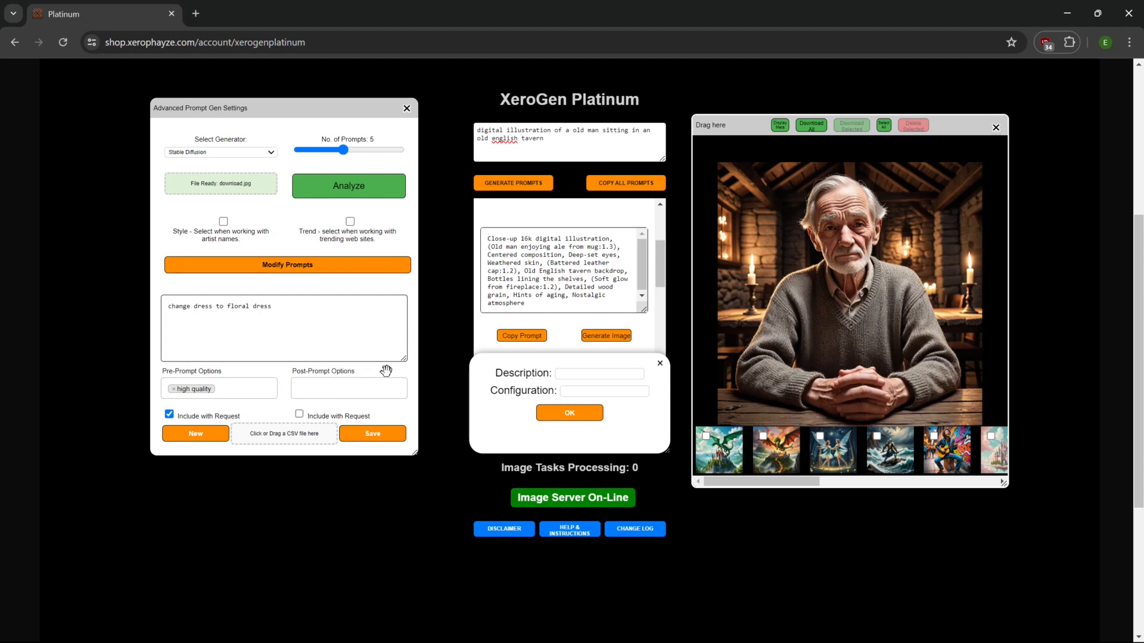
click(572, 145)
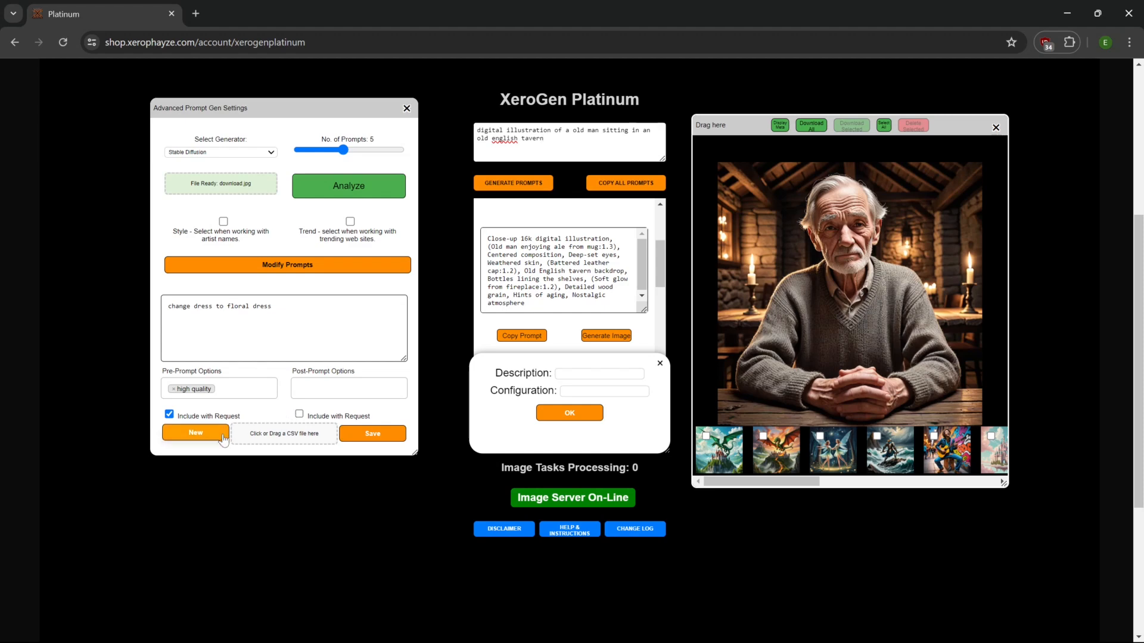
Create the prompt option "lora1" with the configuration "<lora:text:1>" and use it as post-prompt option in place of the pre-prompt "high quality"
click(602, 375)
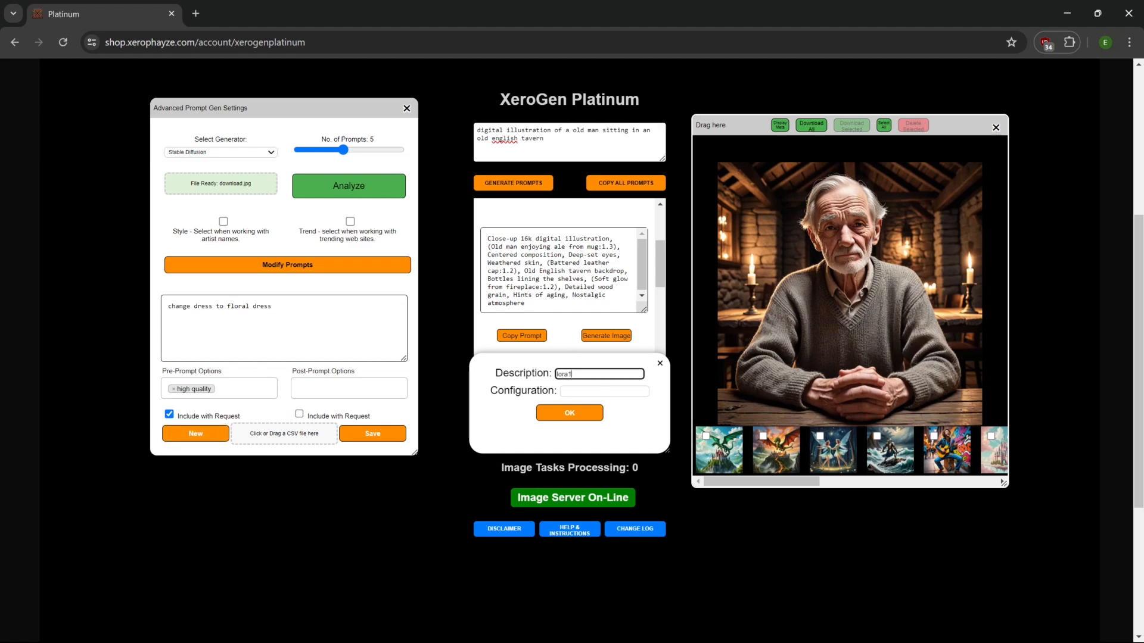
key(Tab)
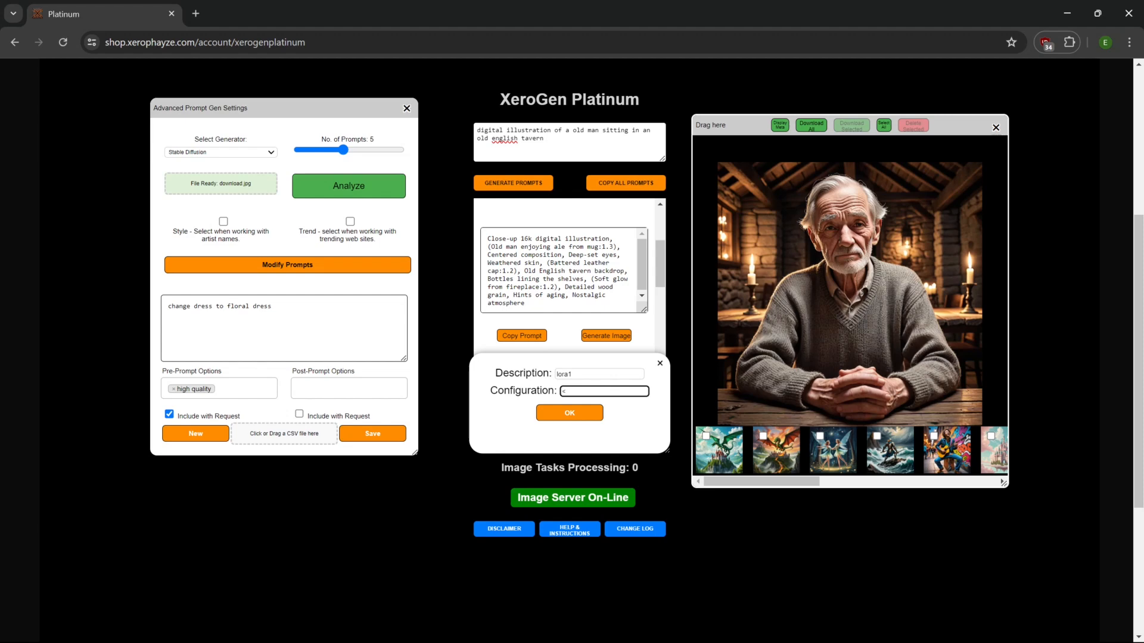
text(<lora:text:1>)
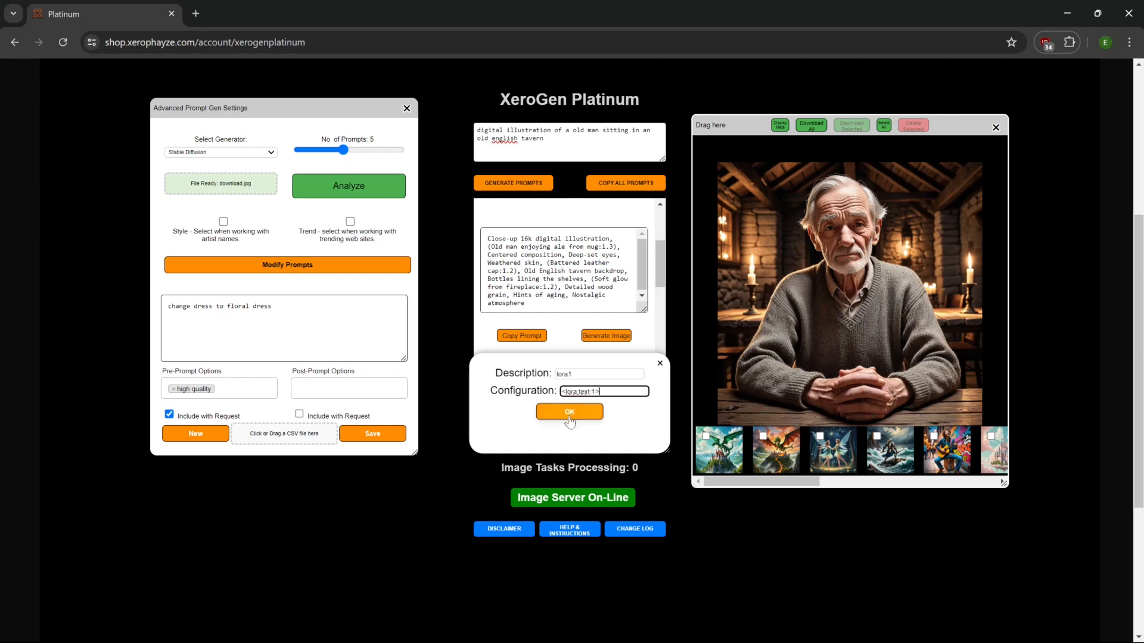
click(569, 413)
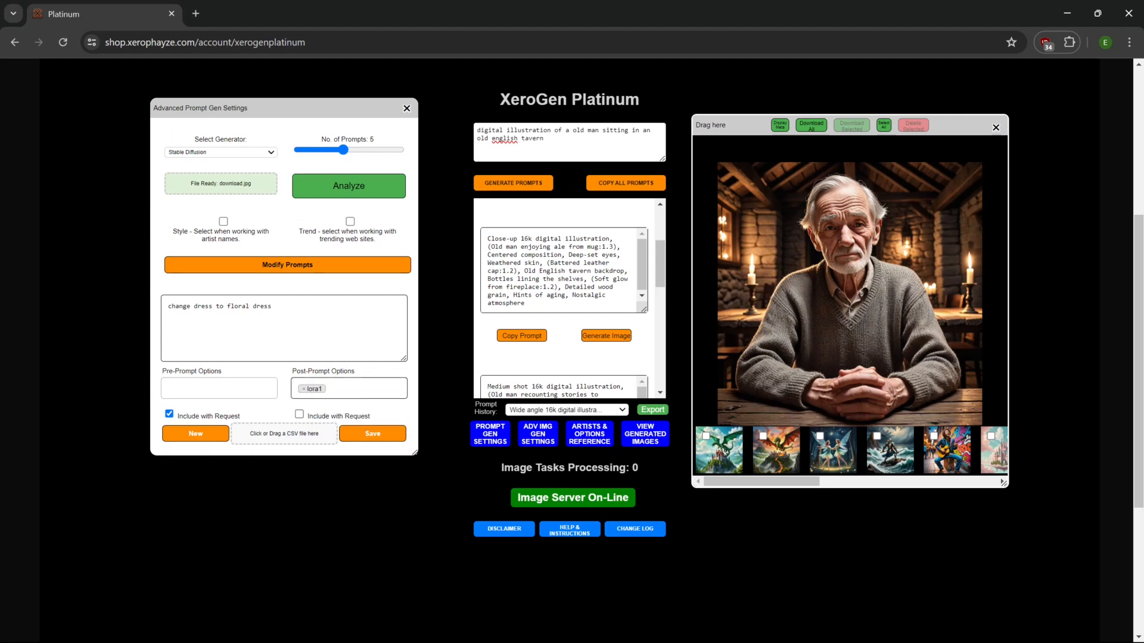
Generate the tavern prompts with the lora1 post-prompt option and turn off including the pre-prompt option in the request
click(507, 181)
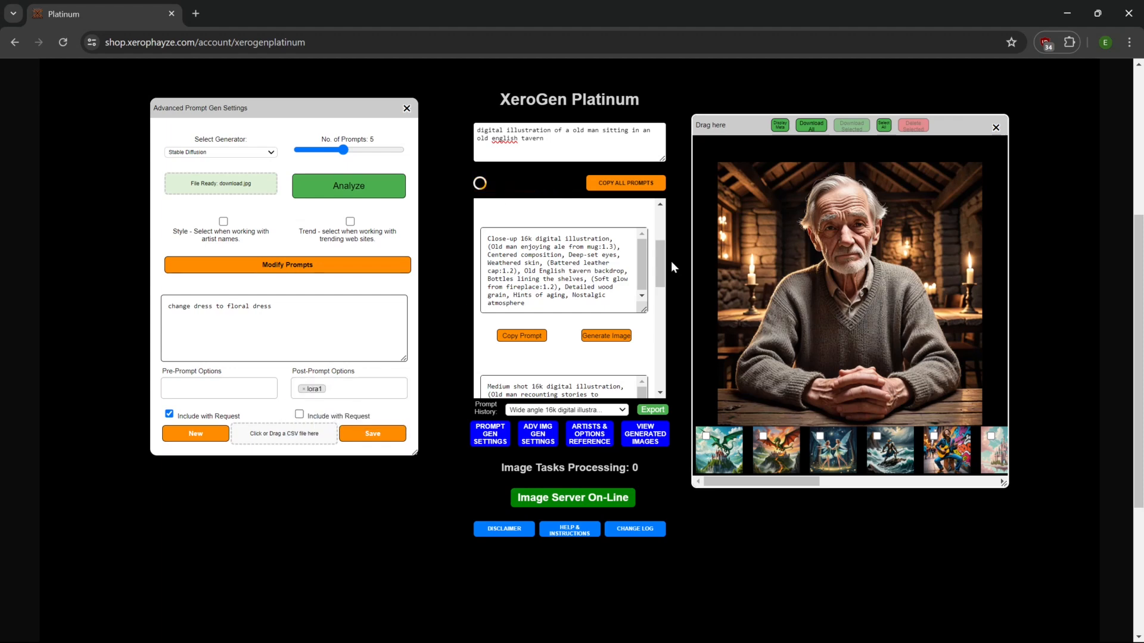
click(169, 414)
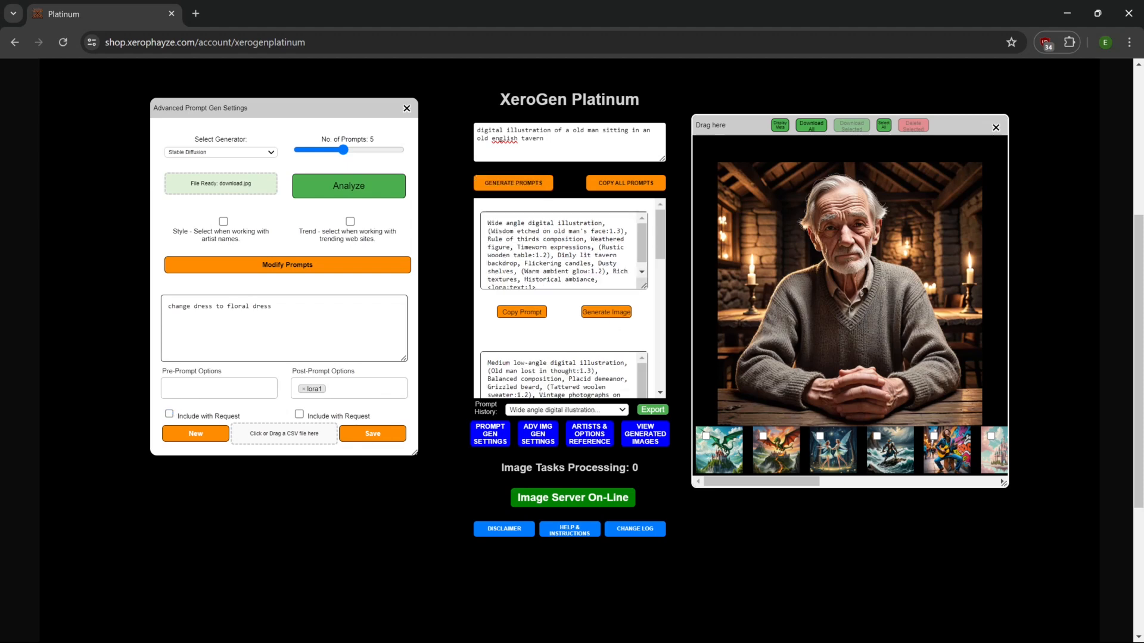
scroll(562, 250, down, 1)
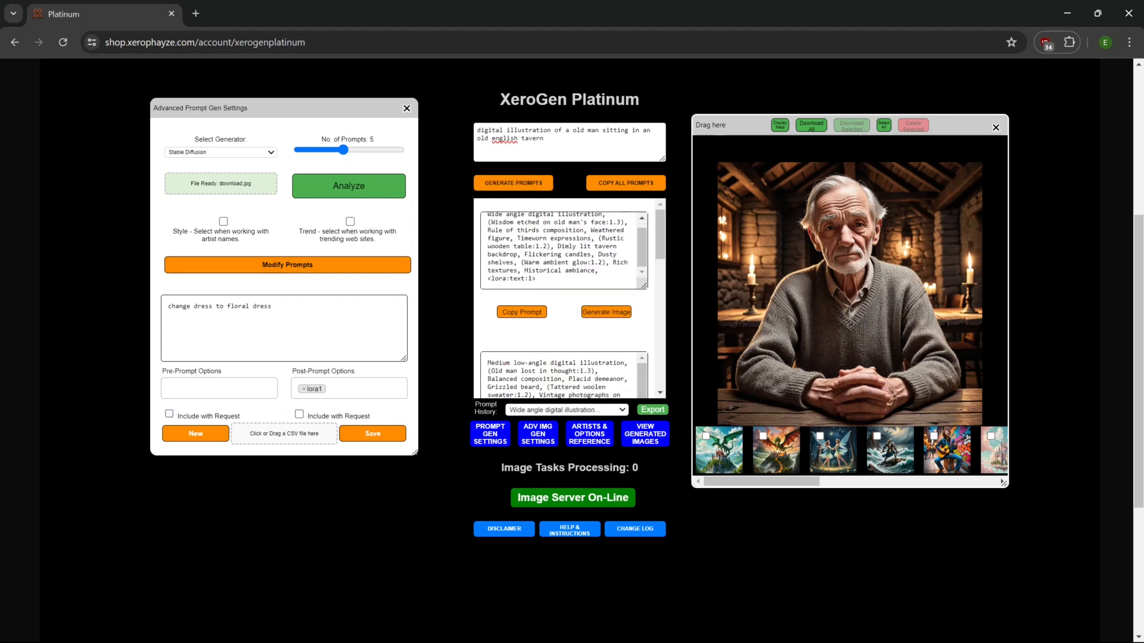
scroll(533, 306, down, 2)
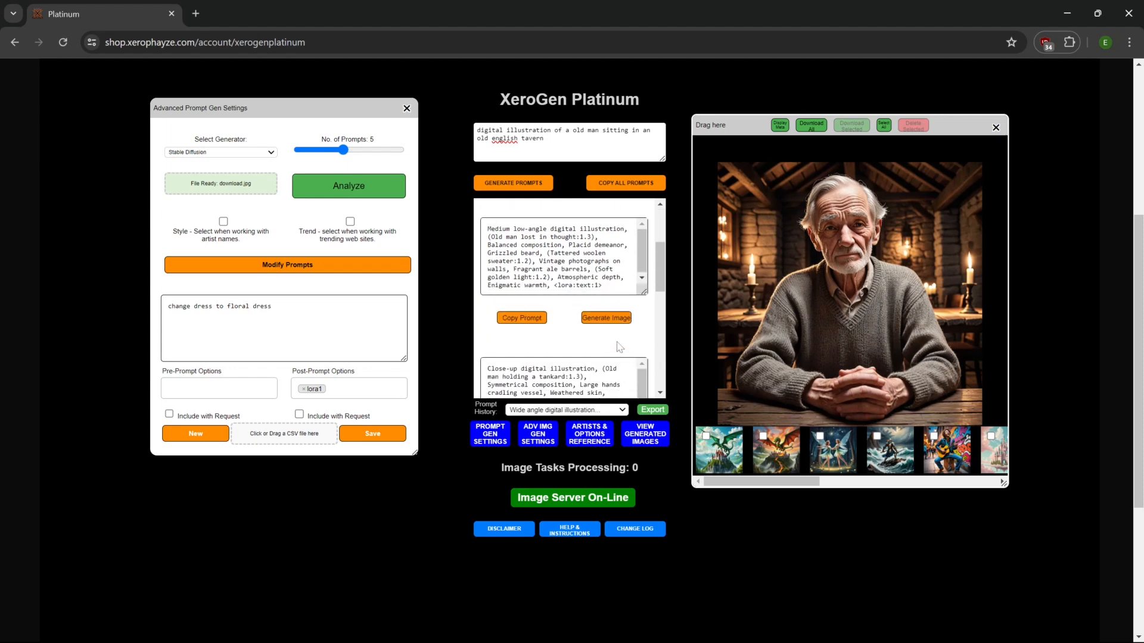
scroll(619, 347, down, 1)
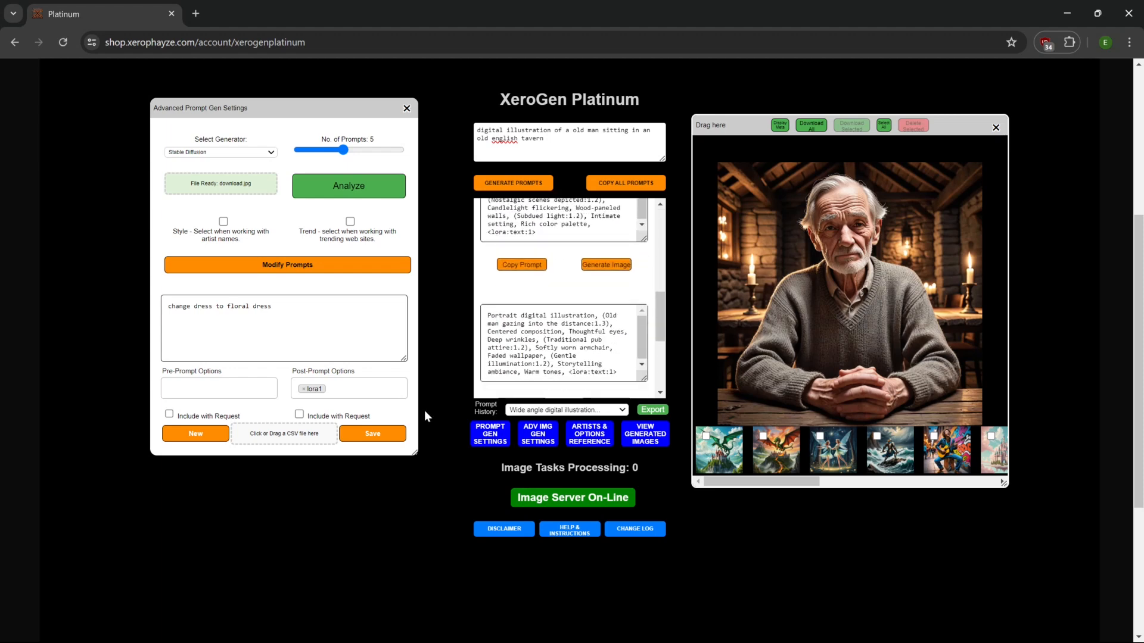
click(363, 388)
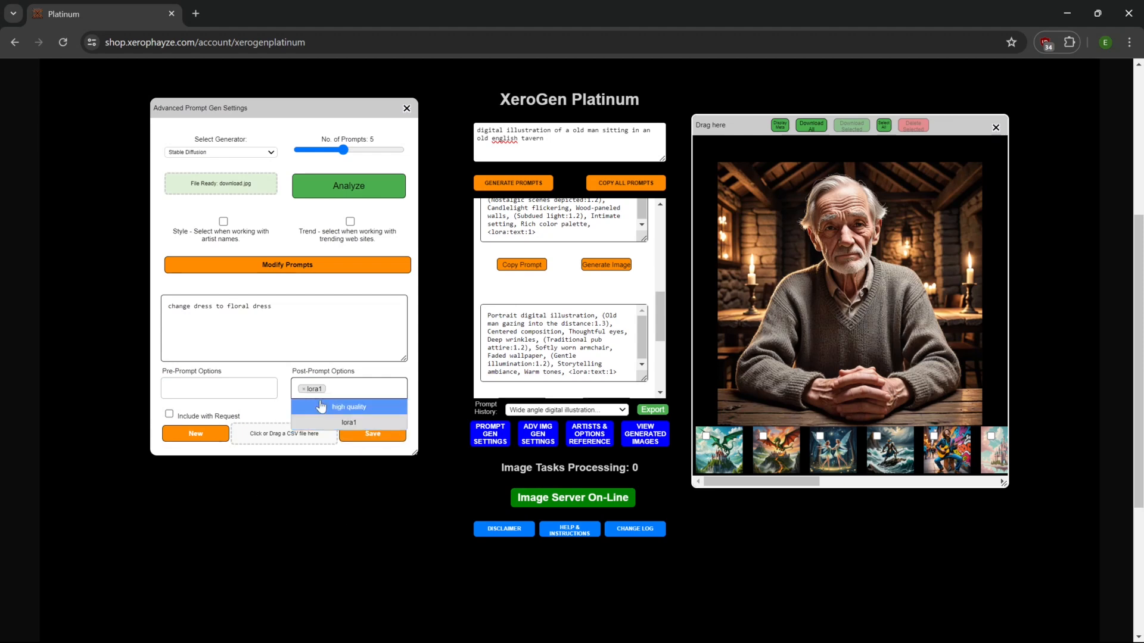
click(155, 362)
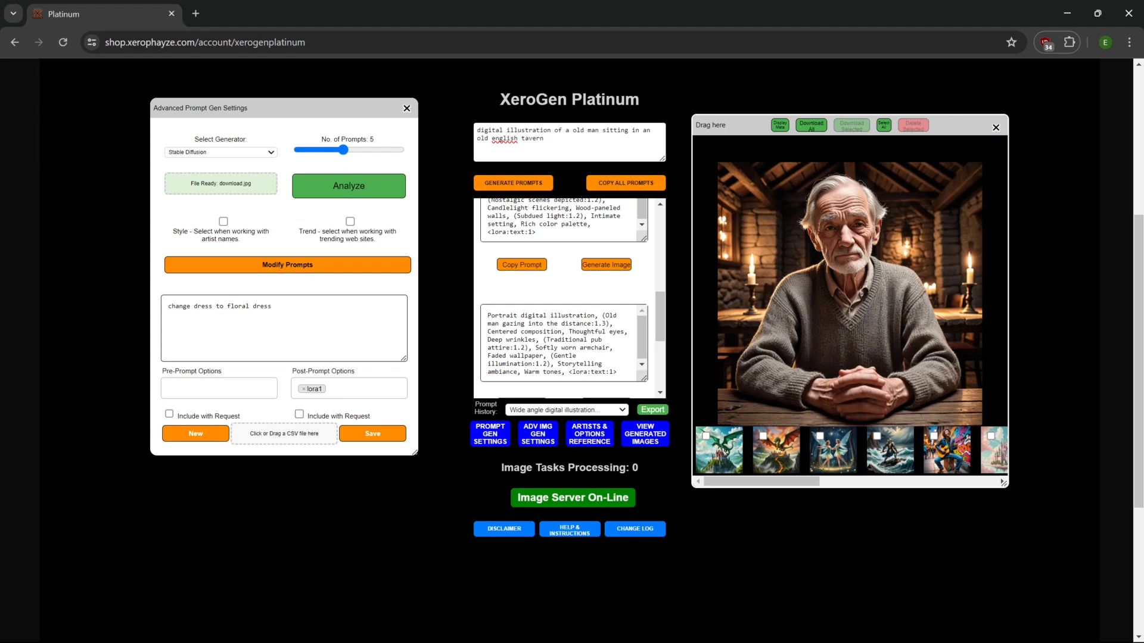
click(214, 388)
key(Tab)
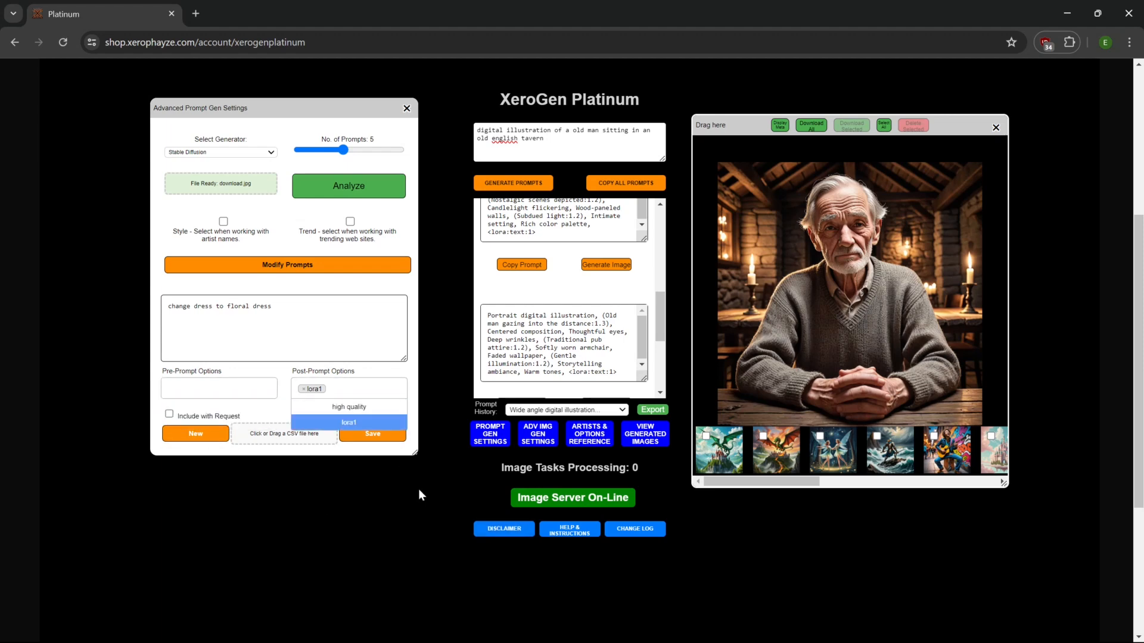
Replace the prompt settings with the Artists & Options reference, and arrange it enlarged beside the prompts opposite the generated images viewer
click(407, 109)
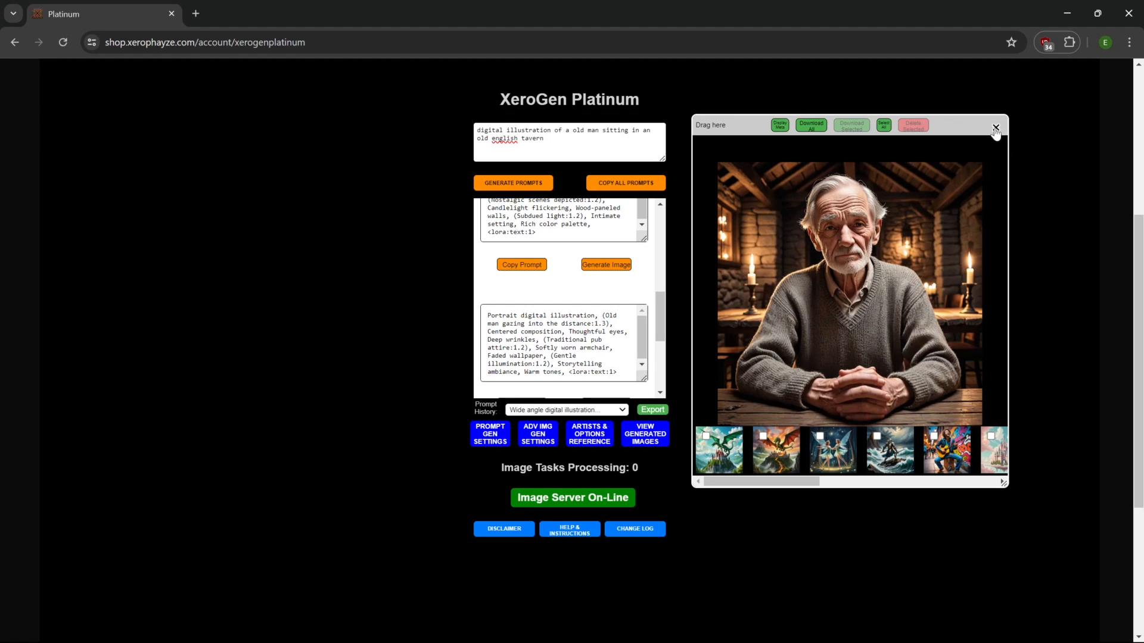
drag(964, 126, 353, 106)
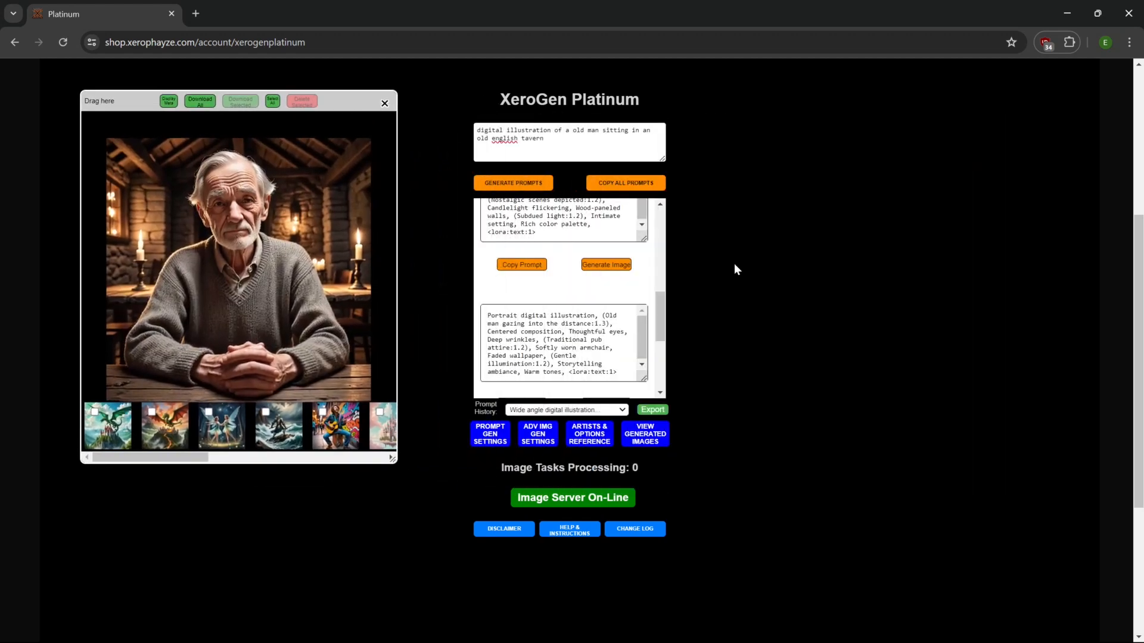
click(583, 442)
drag(495, 138, 749, 68)
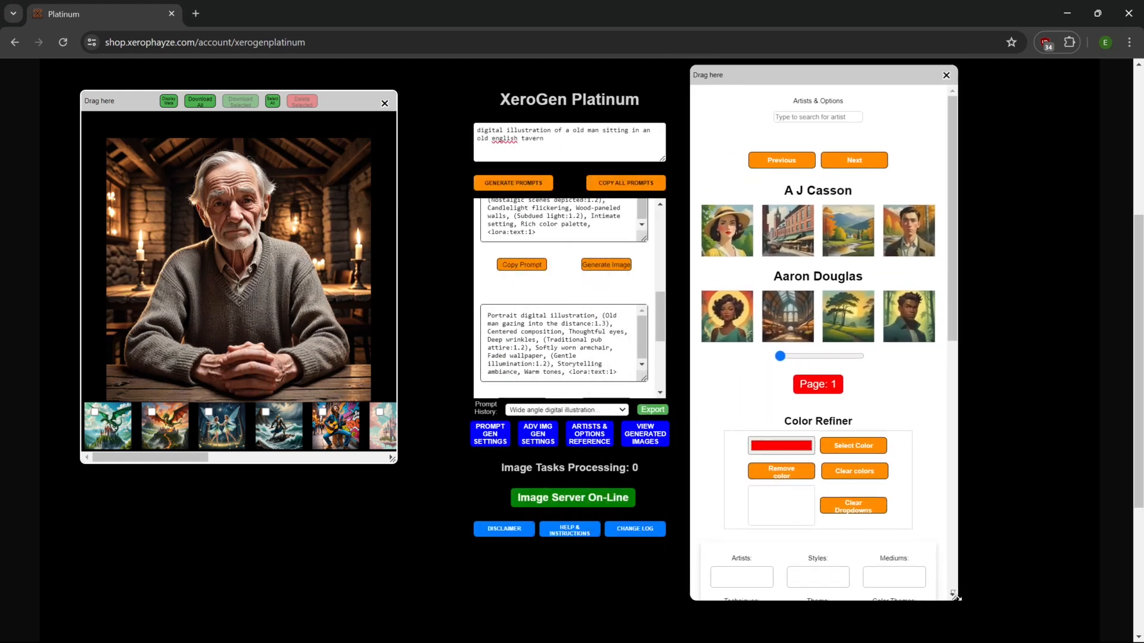
drag(956, 596, 1053, 569)
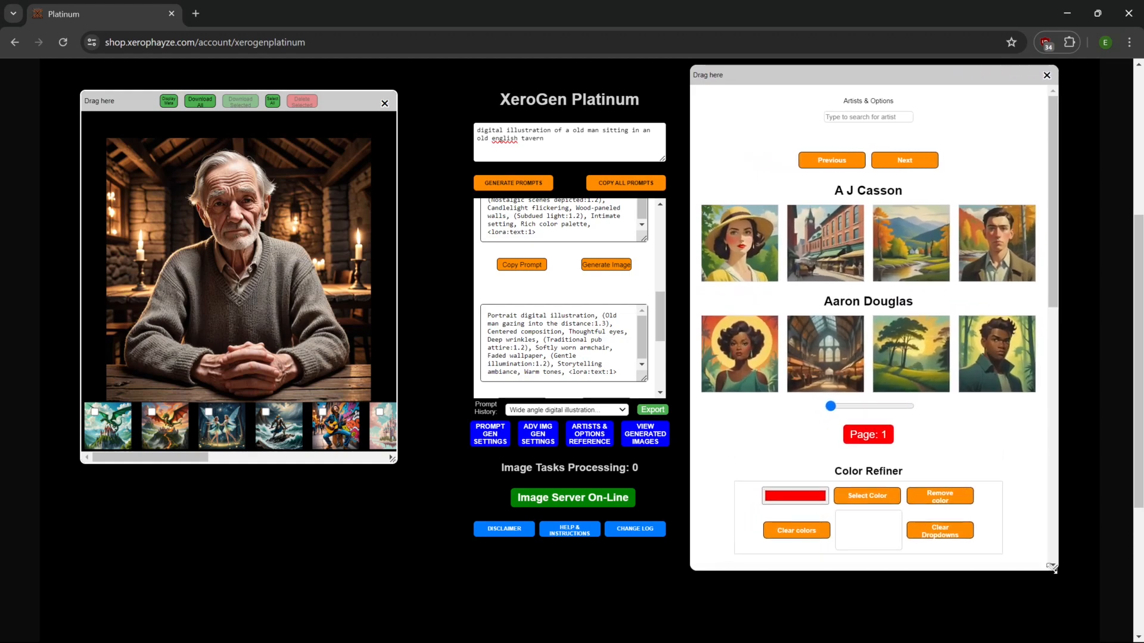
scroll(932, 331, up, 5)
scroll(932, 331, down, 5)
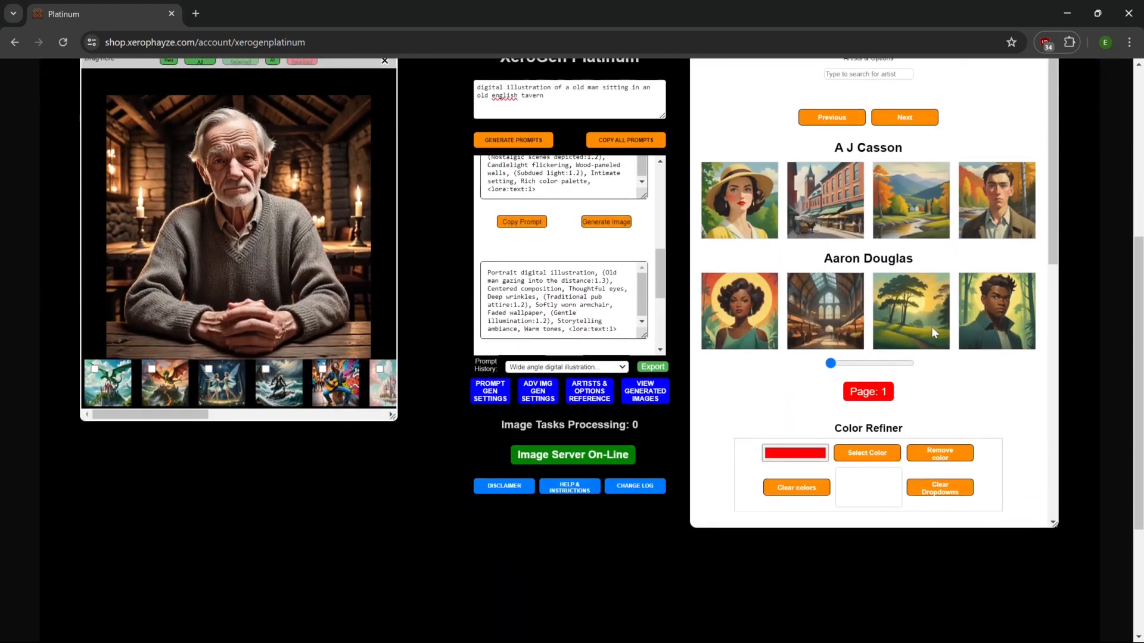
scroll(932, 331, up, 1)
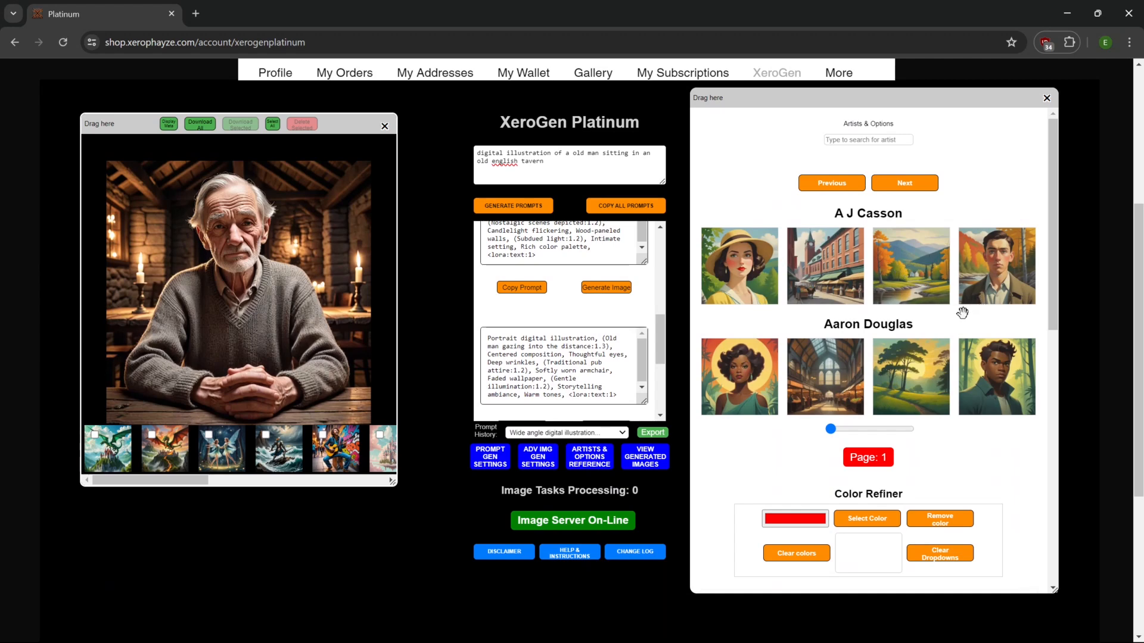
Select the artist Mort Kunstler on page 350 of the artist reference and generate the tavern prompts with that artist
drag(830, 429, 881, 431)
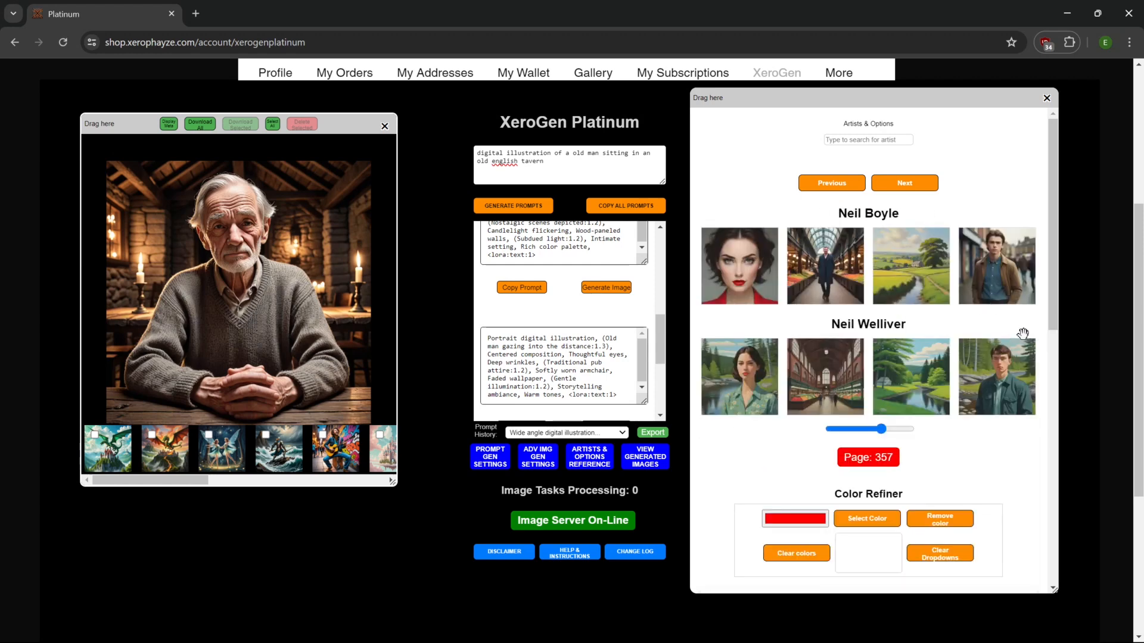
drag(882, 429, 867, 432)
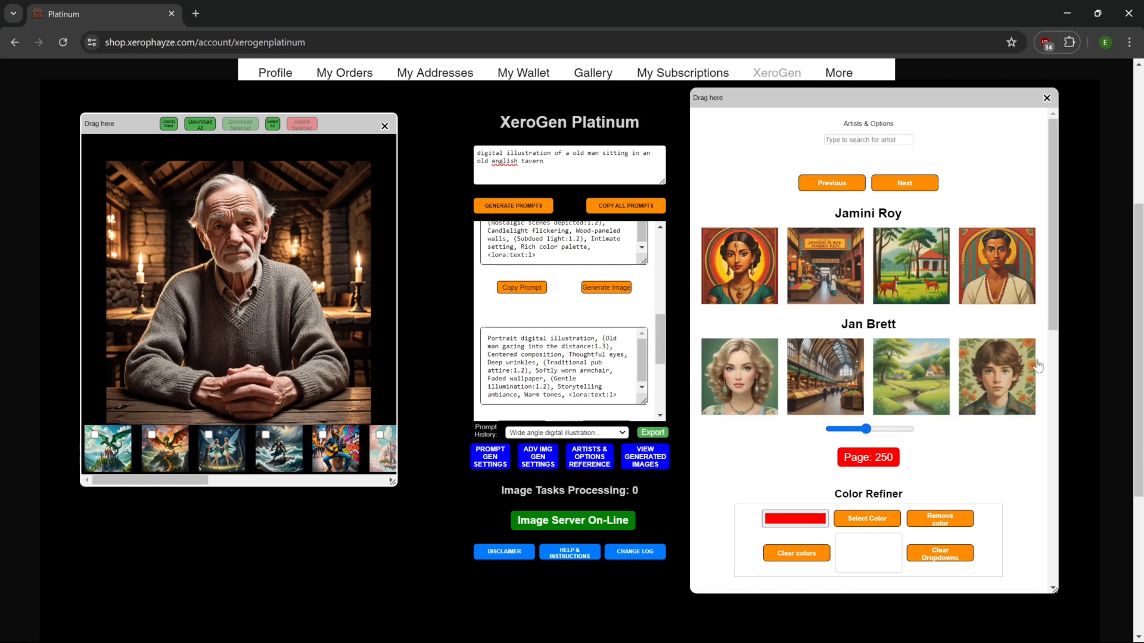
drag(865, 428, 879, 426)
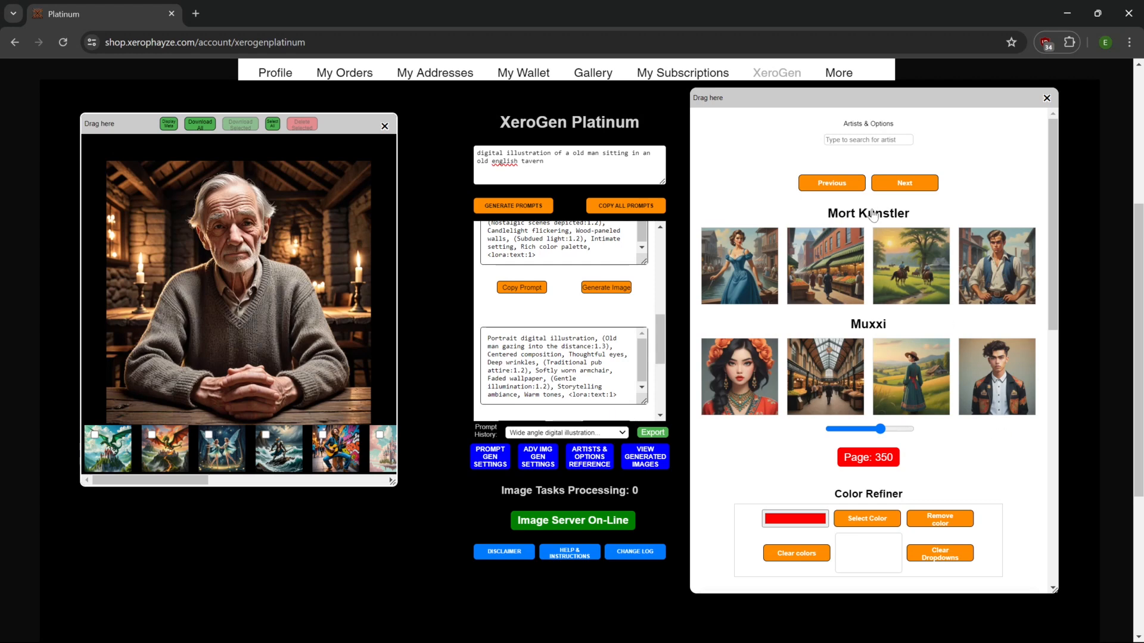
scroll(741, 463, down, 3)
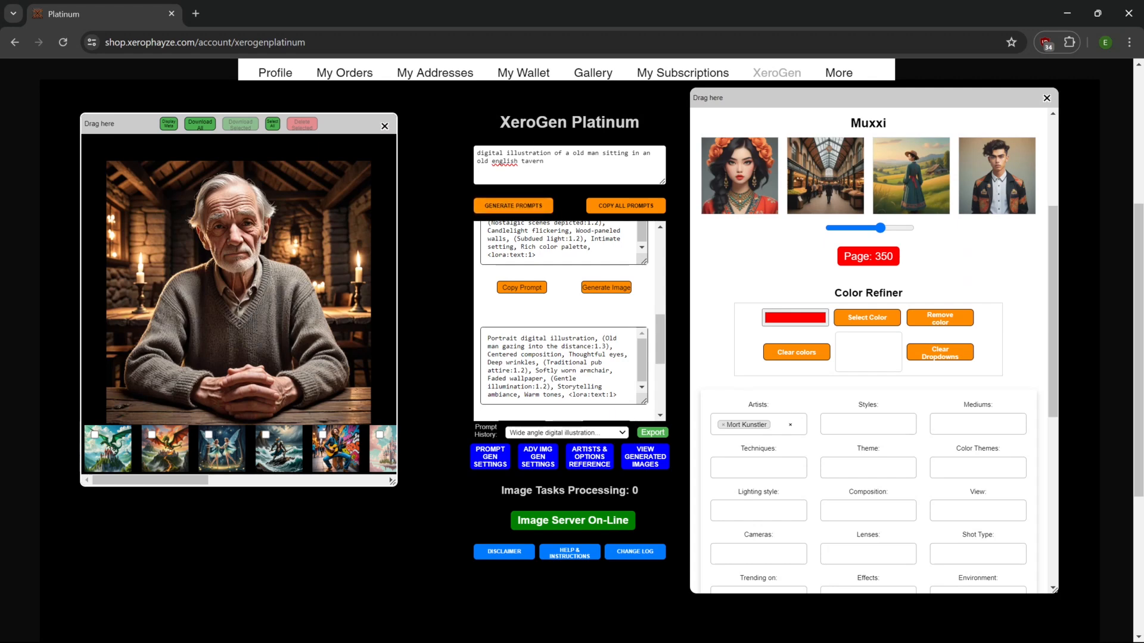
click(537, 202)
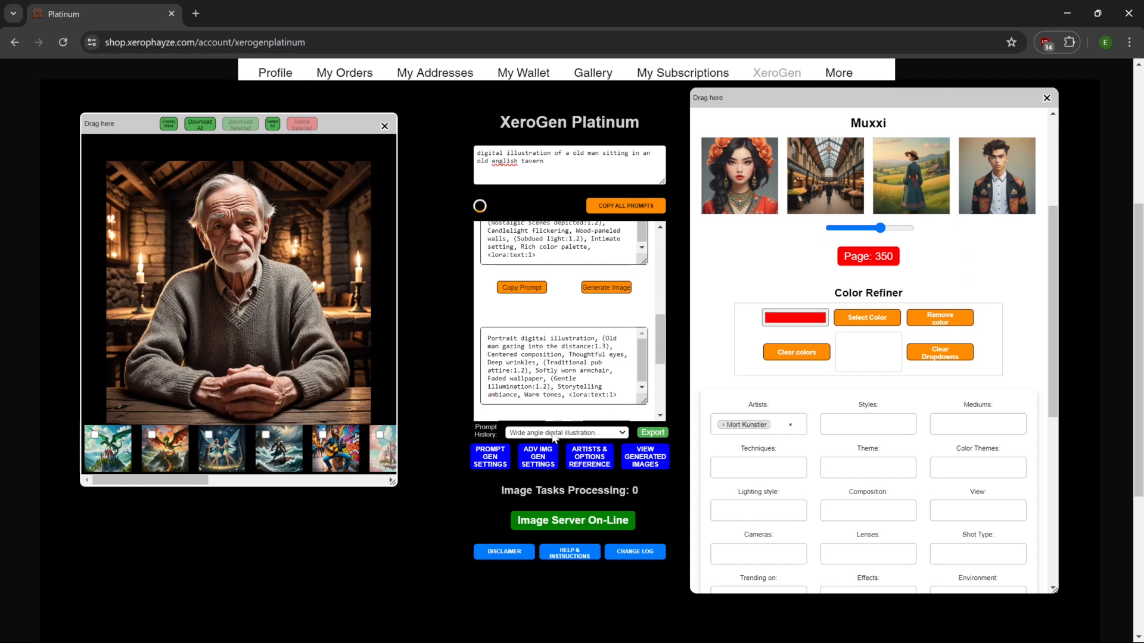
Remove lora1 from the post-prompt options and regenerate the tavern prompts
click(490, 457)
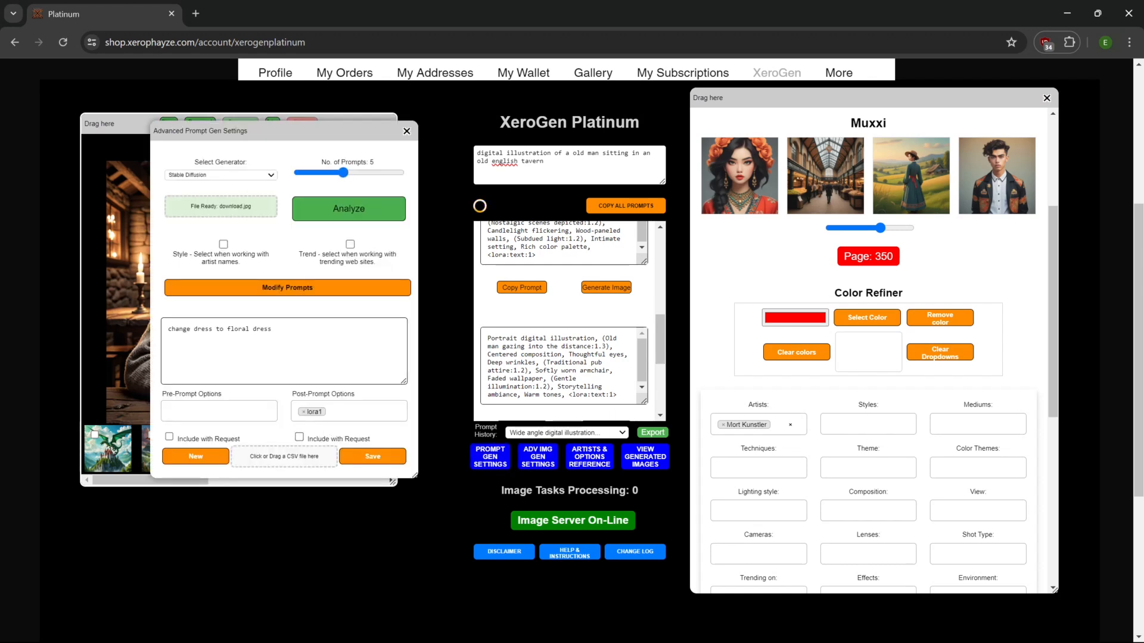
click(302, 412)
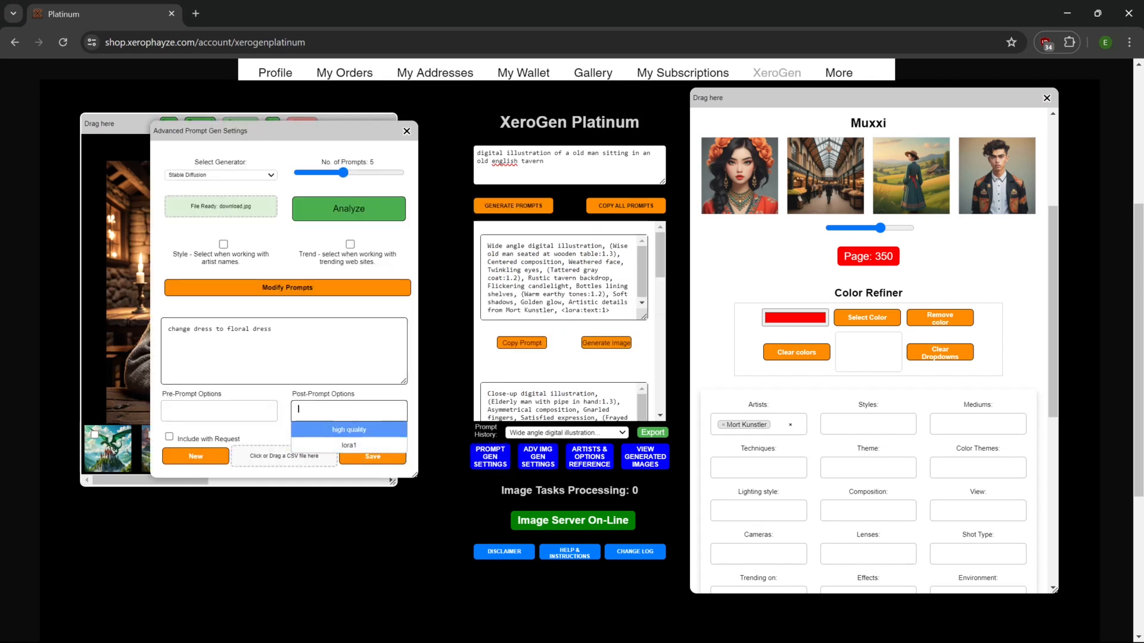
click(291, 305)
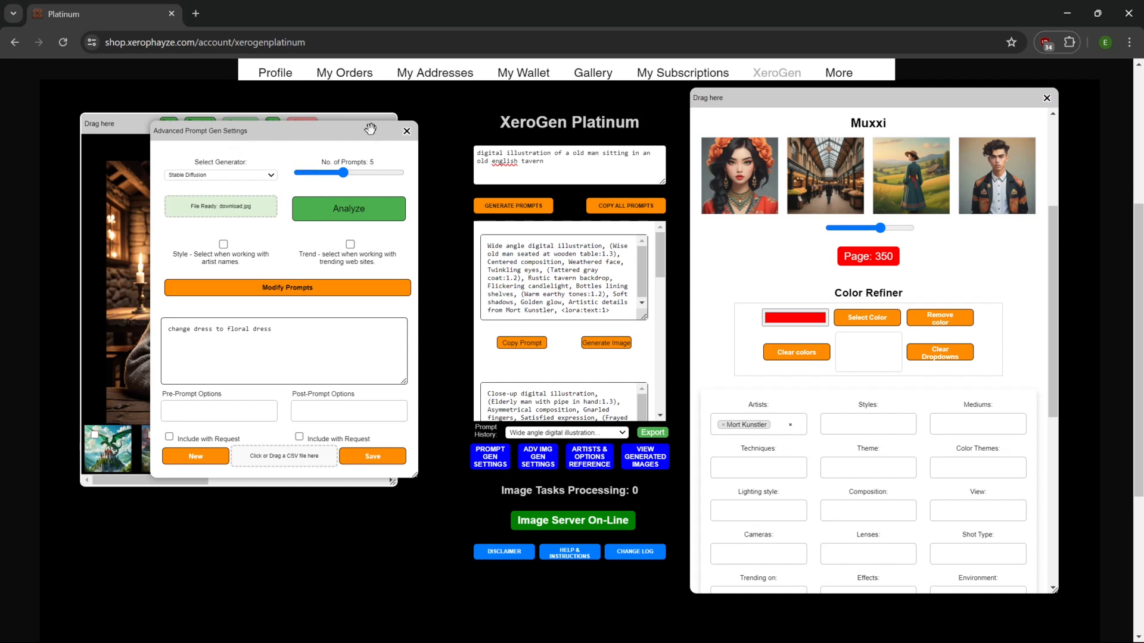
click(407, 131)
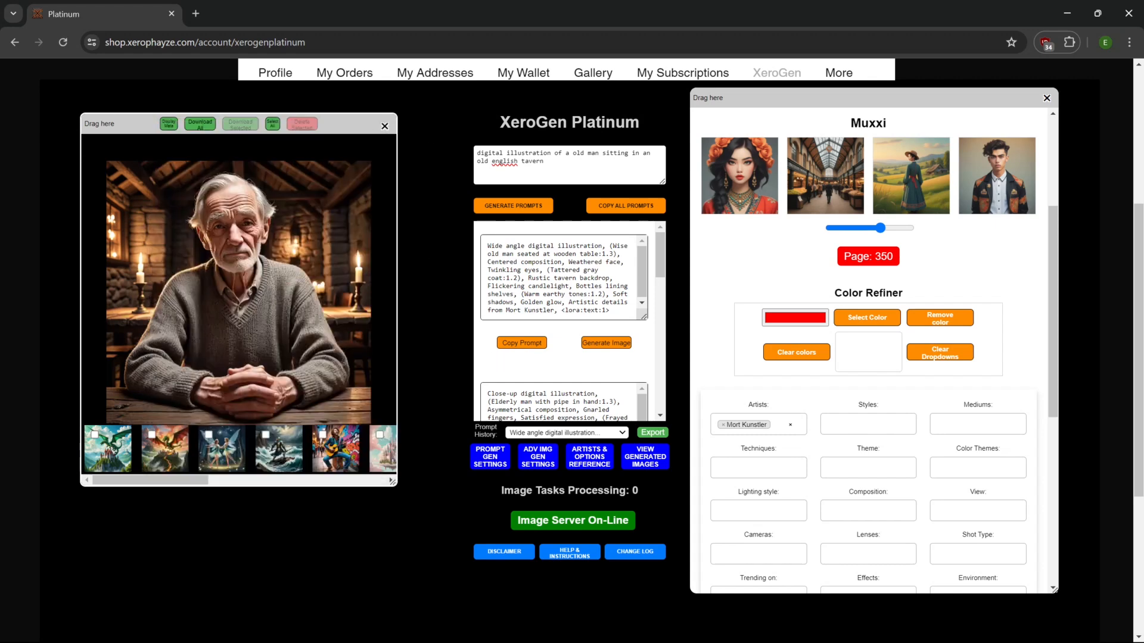
click(504, 207)
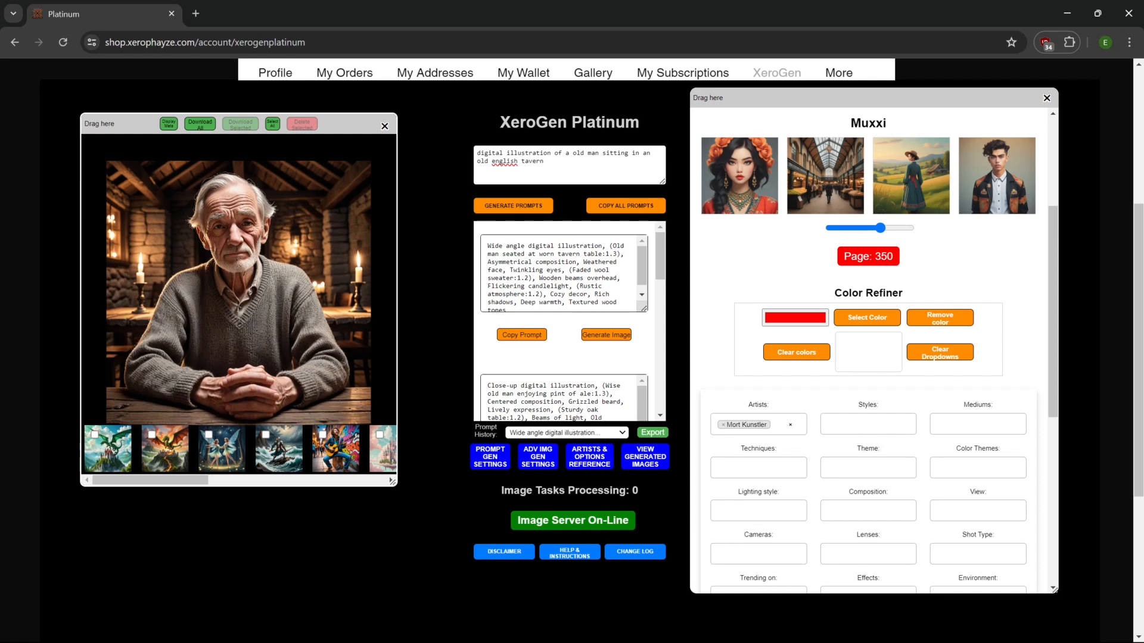
scroll(640, 359, down, 1)
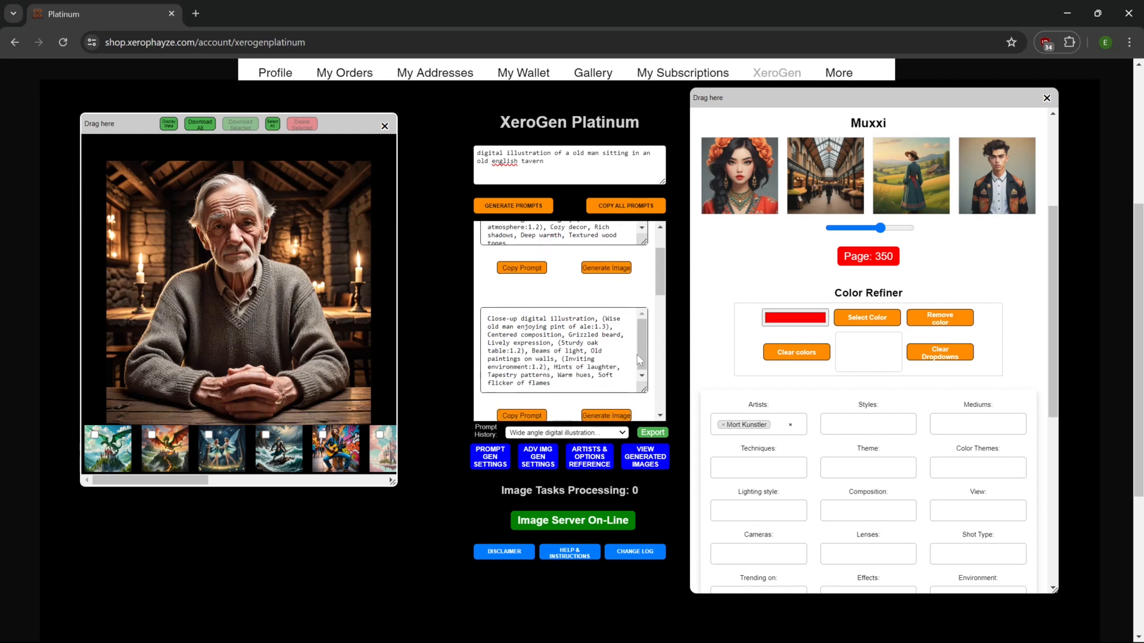
scroll(639, 360, up, 1)
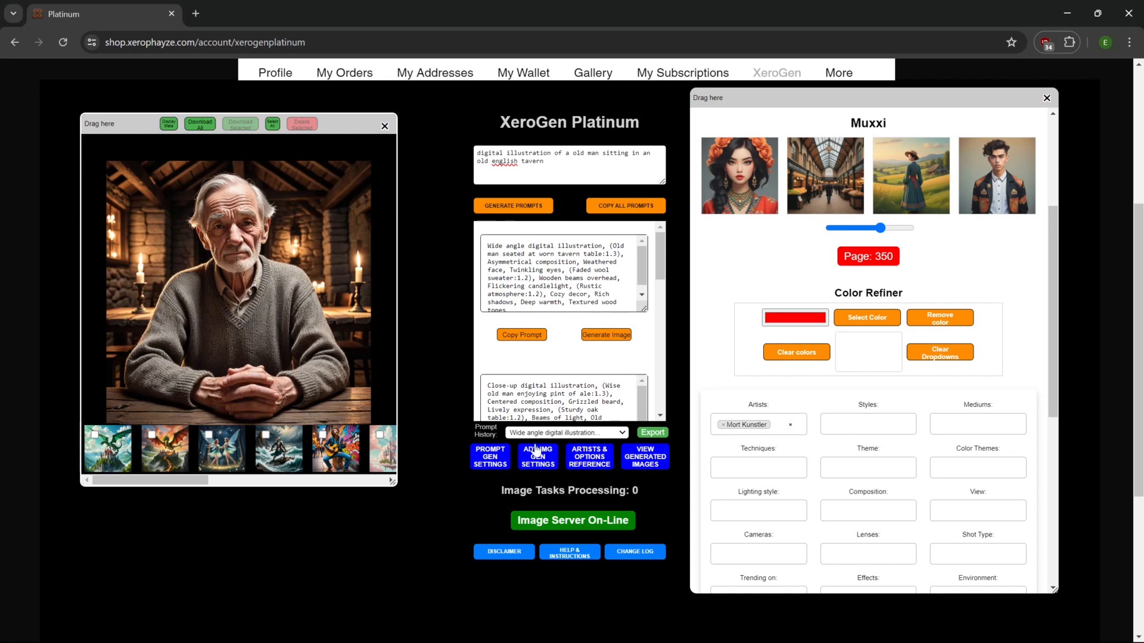
Regenerate the tavern prompts with the Style option enabled and create an image from the first prompt
click(495, 457)
click(224, 244)
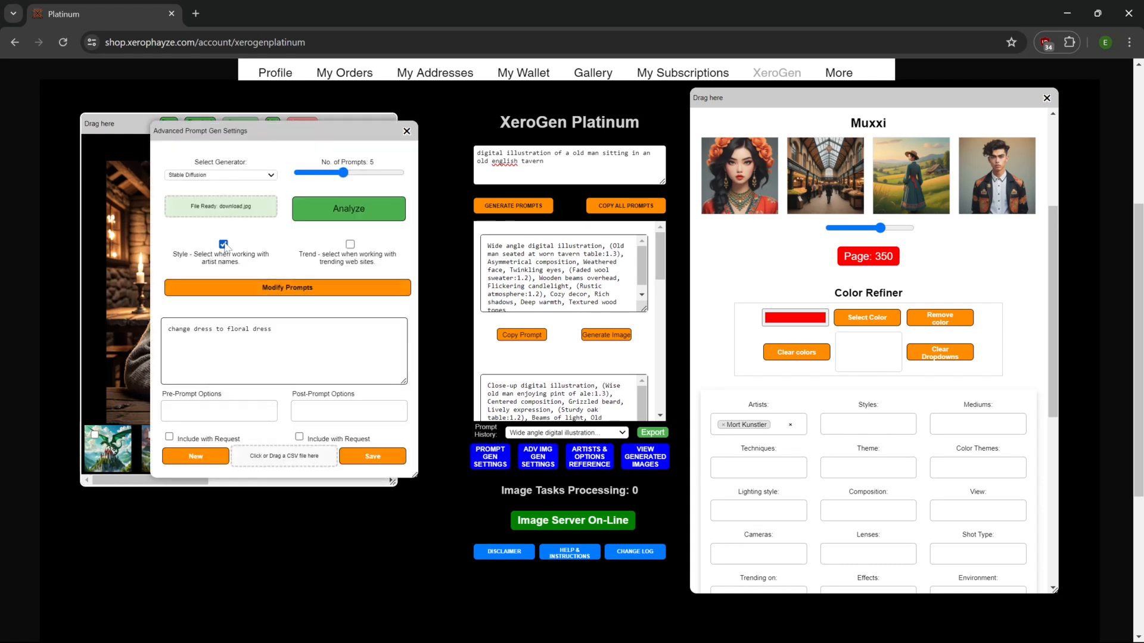
click(406, 131)
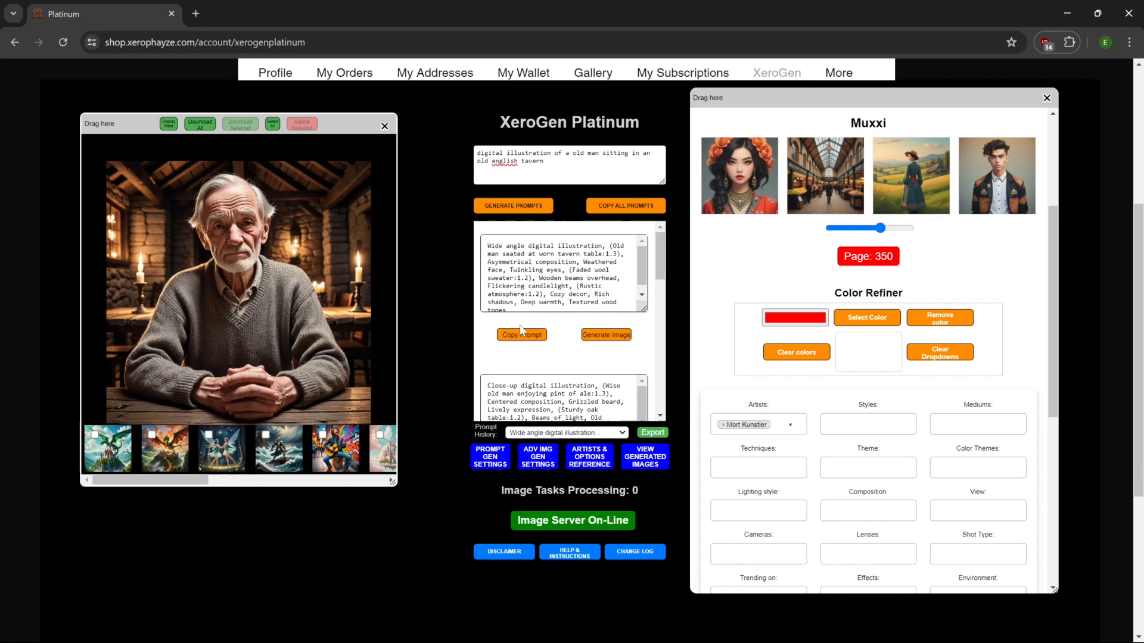
click(512, 206)
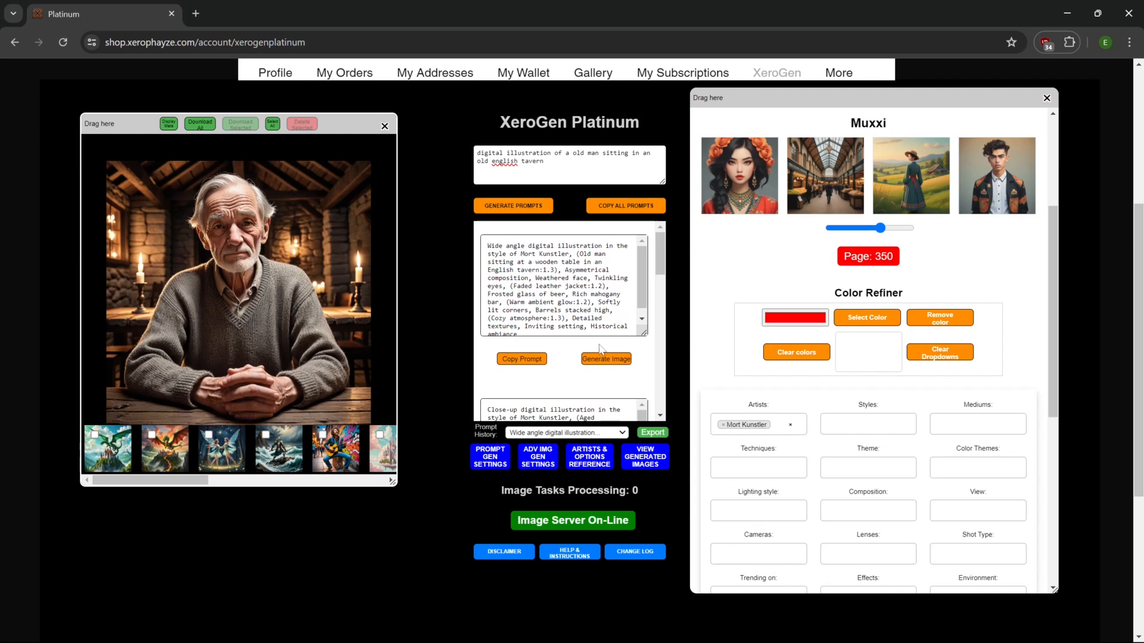
click(605, 359)
Compare the new tavern image and its prompt text with Mort Kunstler's sample images in the artist reference
scroll(756, 310, up, 3)
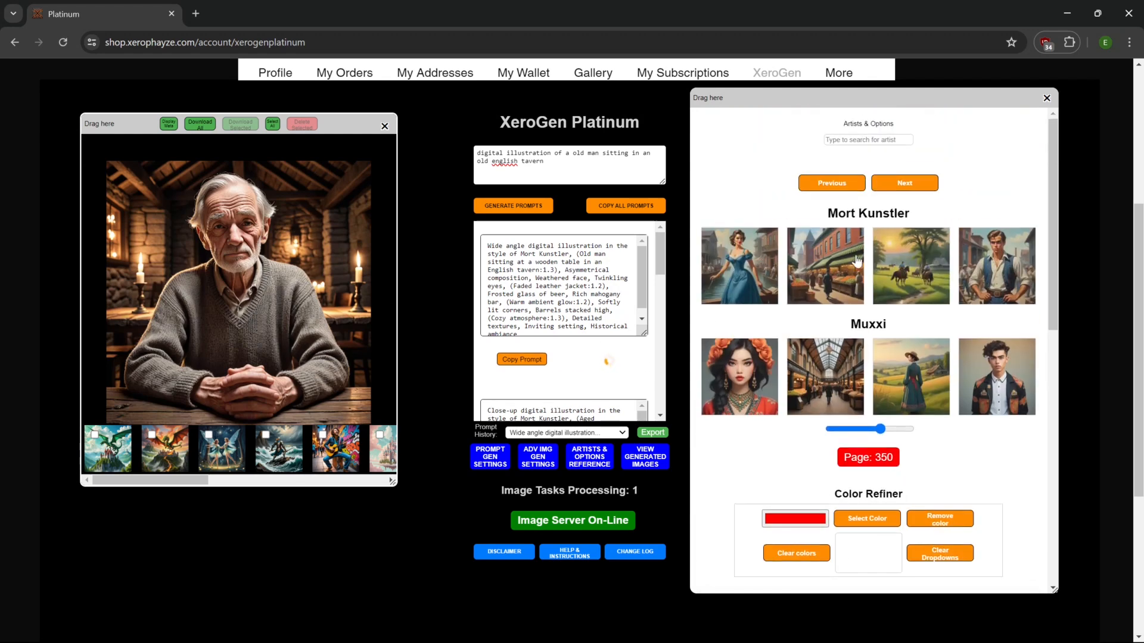
click(756, 269)
click(830, 412)
scroll(790, 292, down, 1)
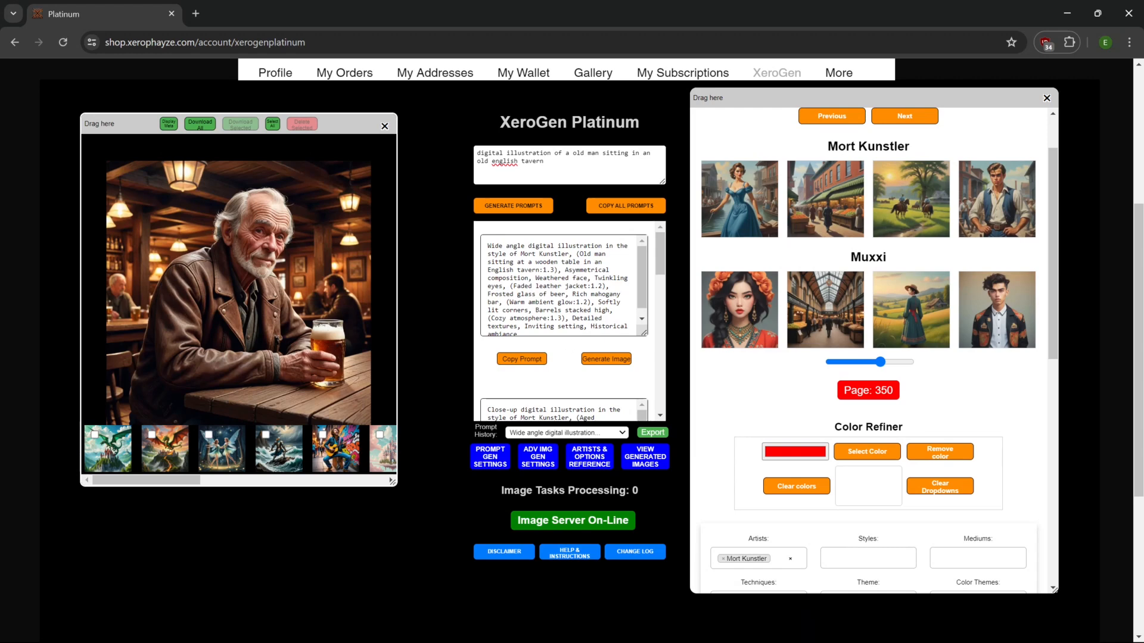
drag(564, 269, 617, 336)
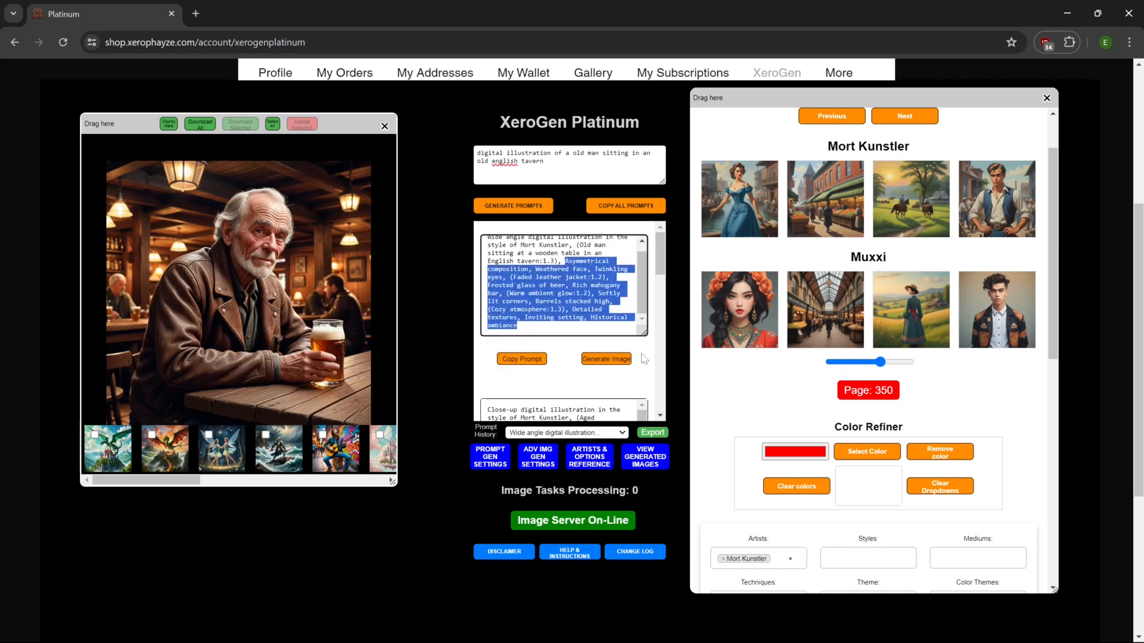
click(539, 318)
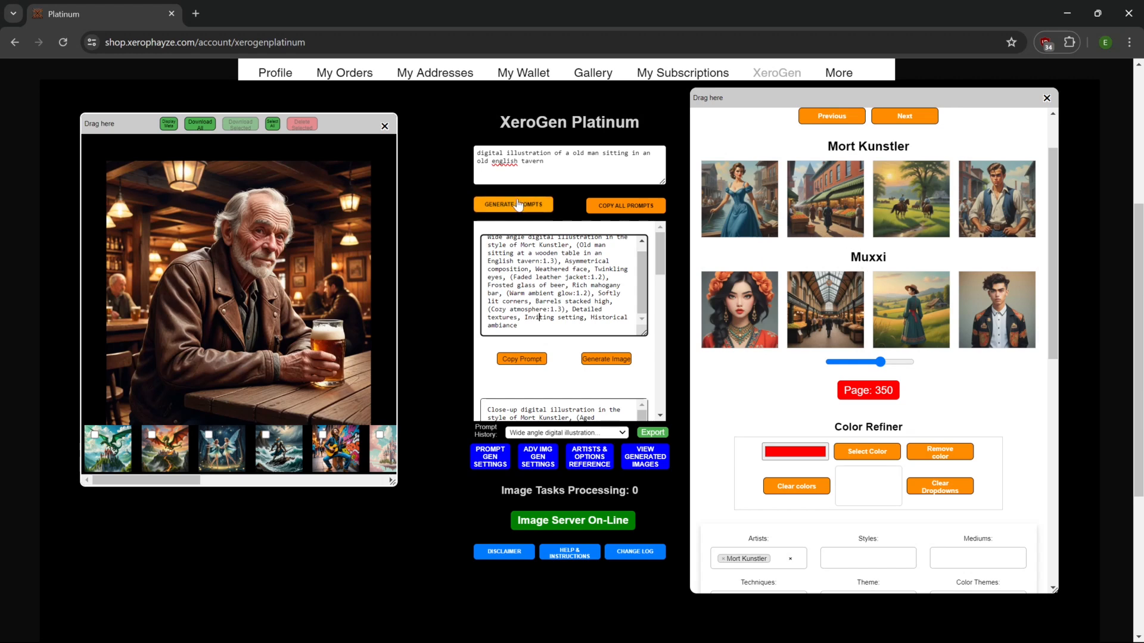
scroll(527, 274, up, 1)
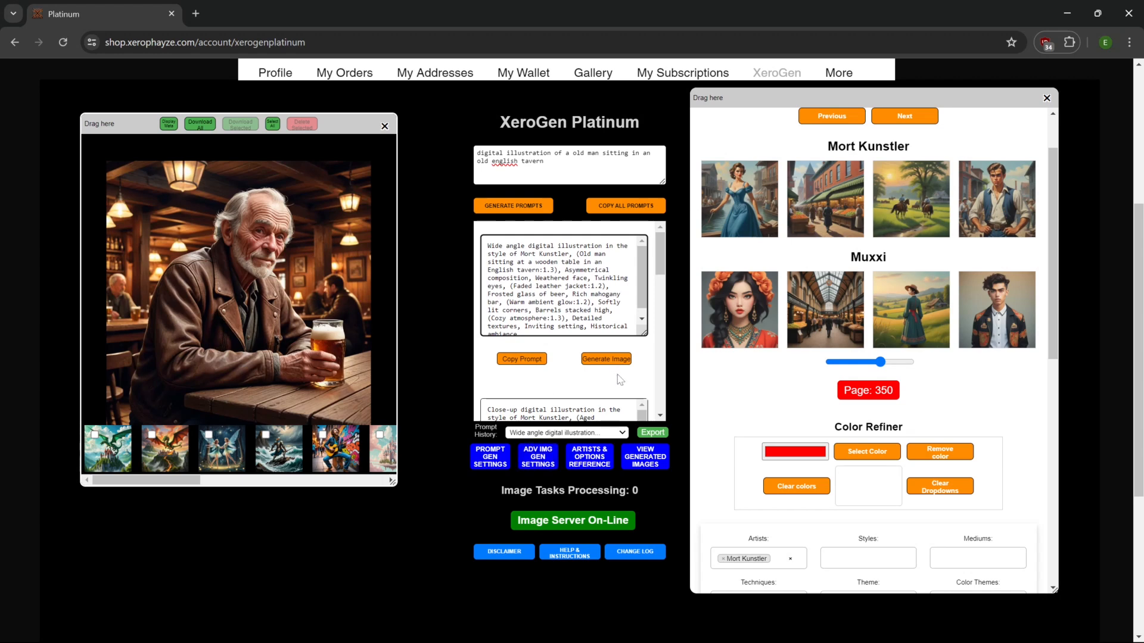
scroll(634, 390, up, 1)
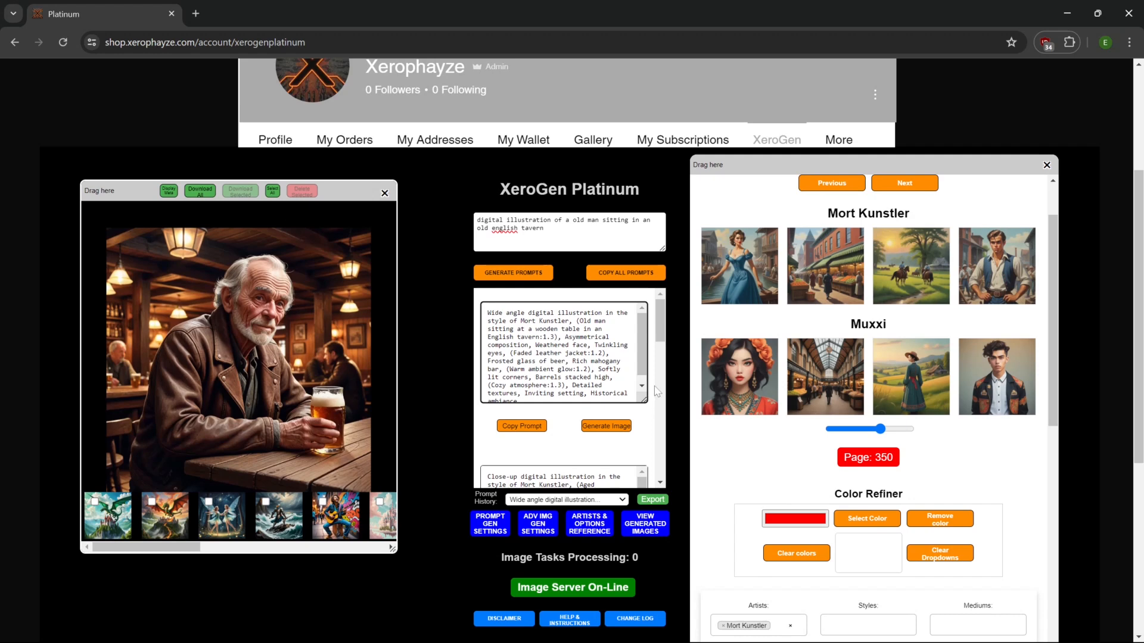
Browse the artist reference forward to page 510
drag(880, 429, 840, 430)
key(End)
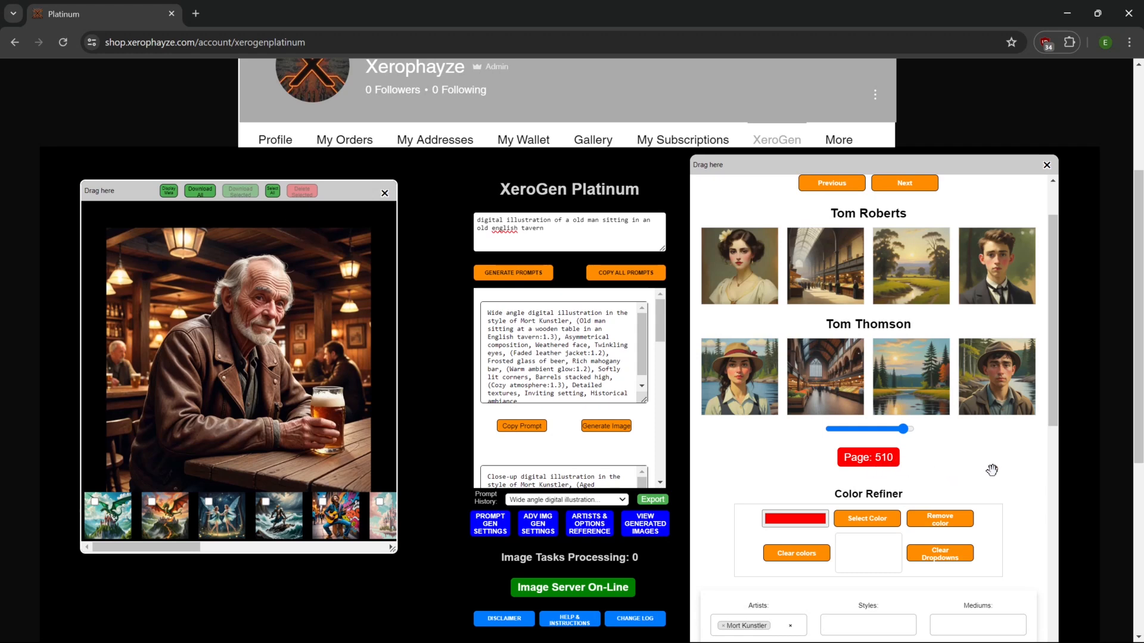
Pick a deep periwinkle blue (RGB 77, 70, 164) in the Color Refiner and add it to the selected colors
scroll(1021, 479, down, 3)
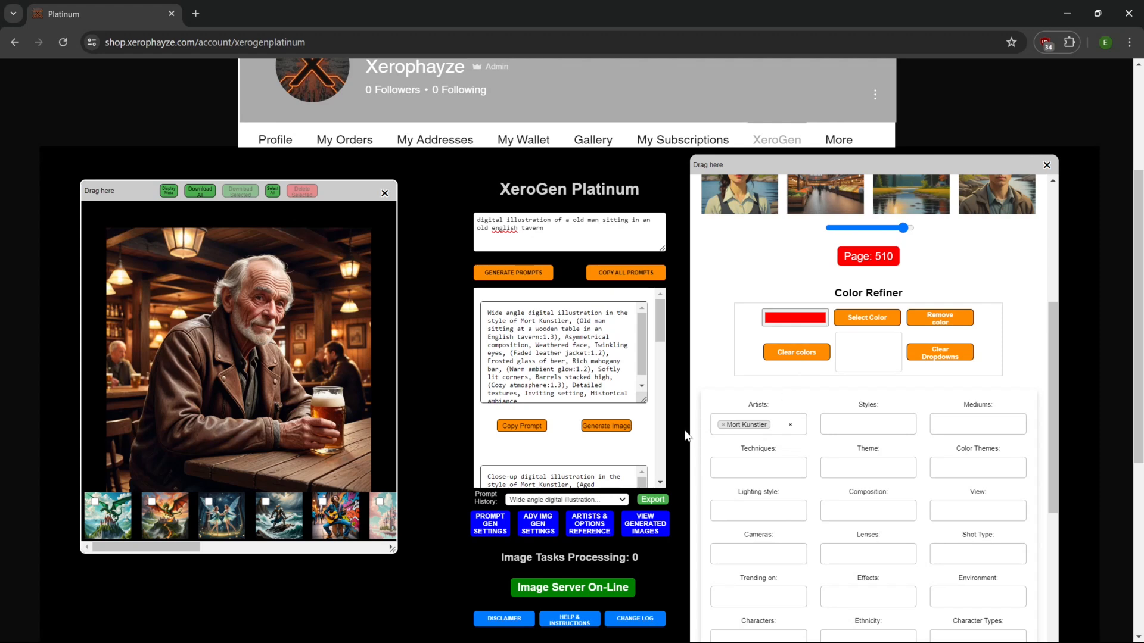
scroll(685, 435, down, 1)
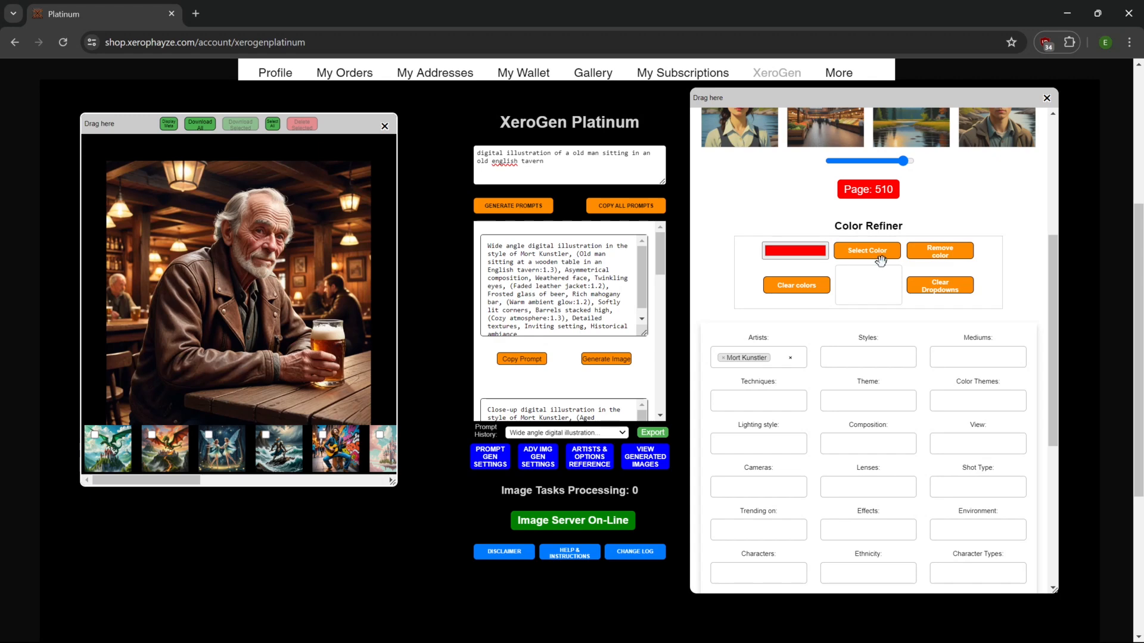
click(804, 255)
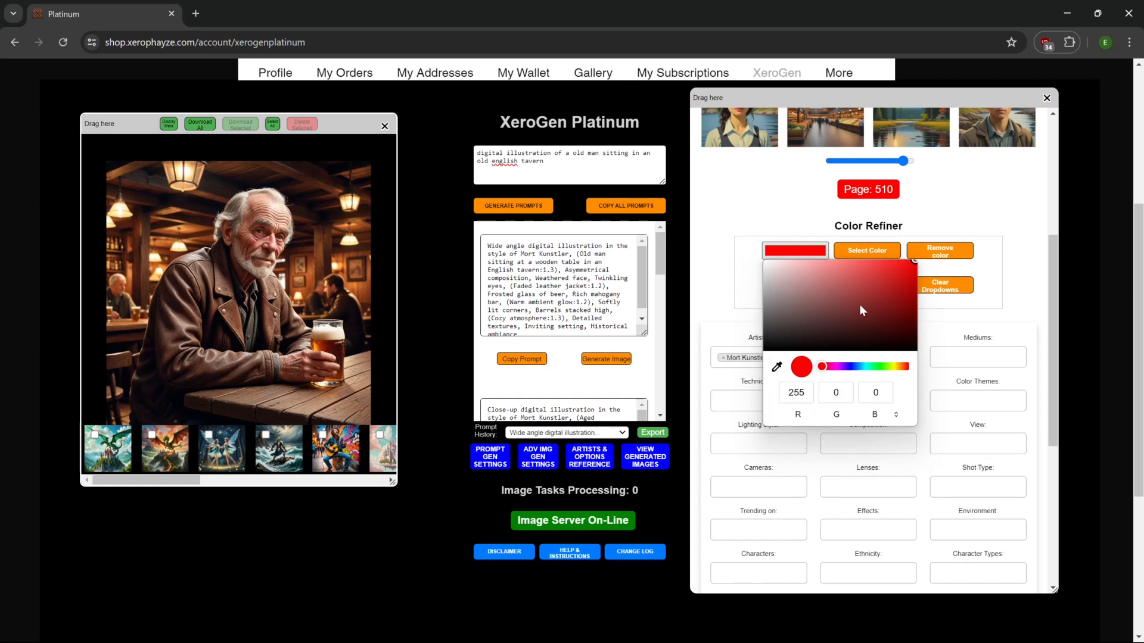
click(850, 366)
click(850, 292)
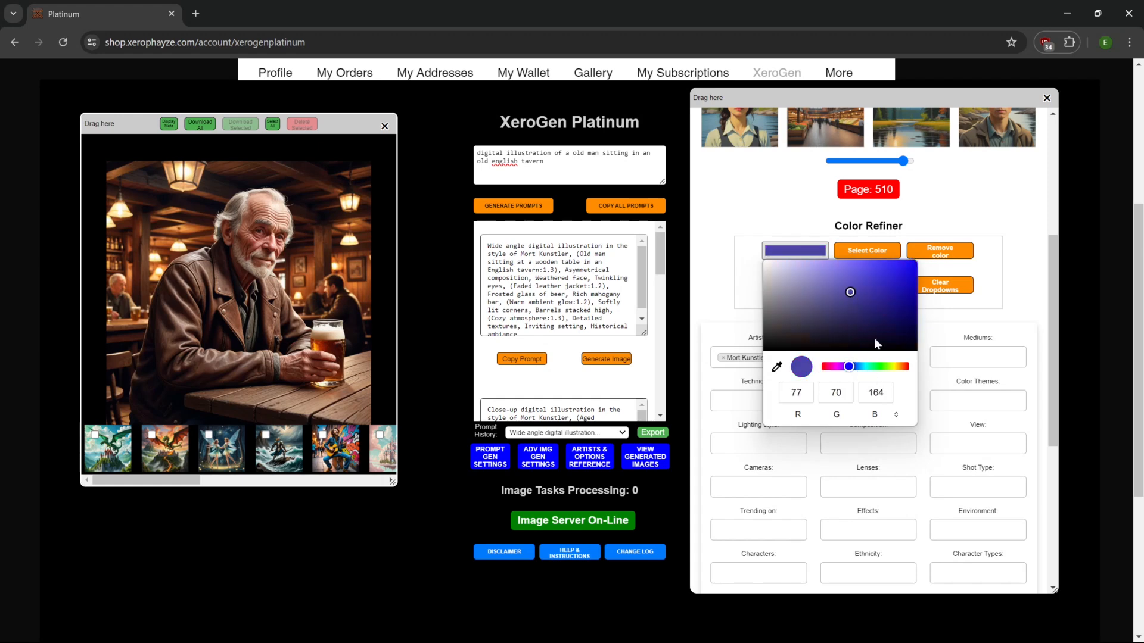
click(863, 255)
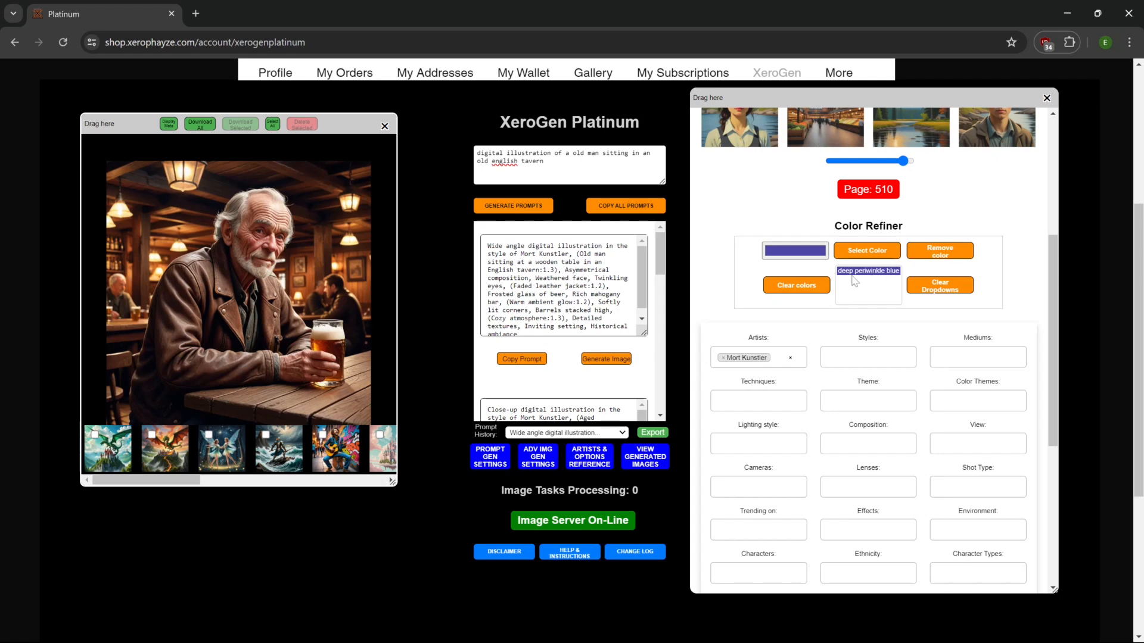
Remove Mort Kunstler from the Artists option and regenerate the tavern prompts with the periwinkle blue color
click(723, 358)
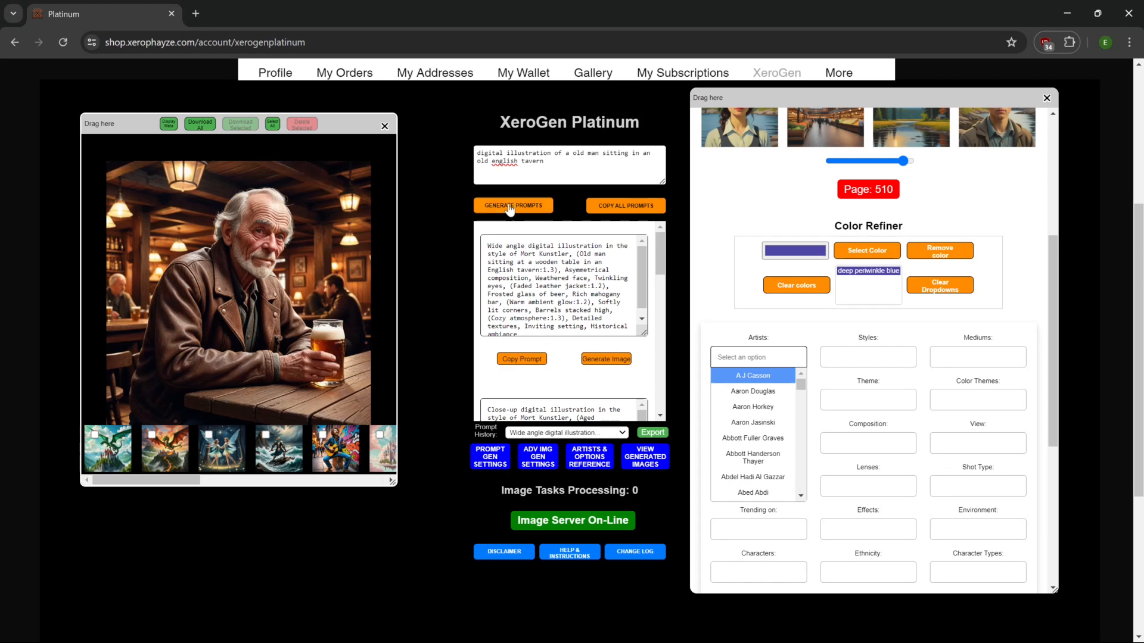
click(718, 288)
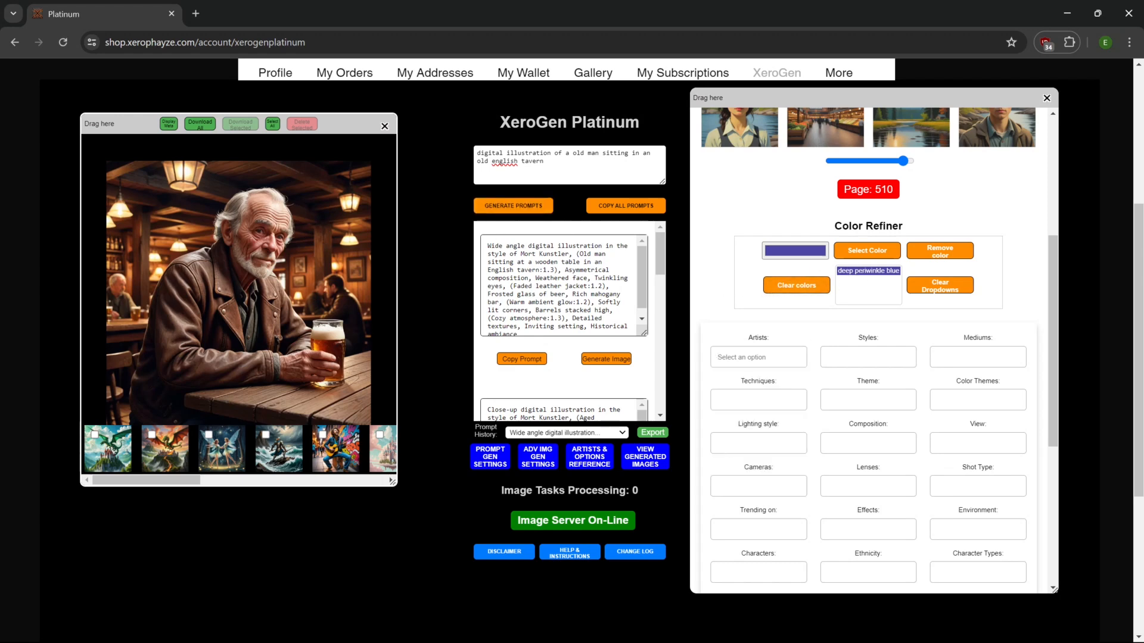
click(513, 205)
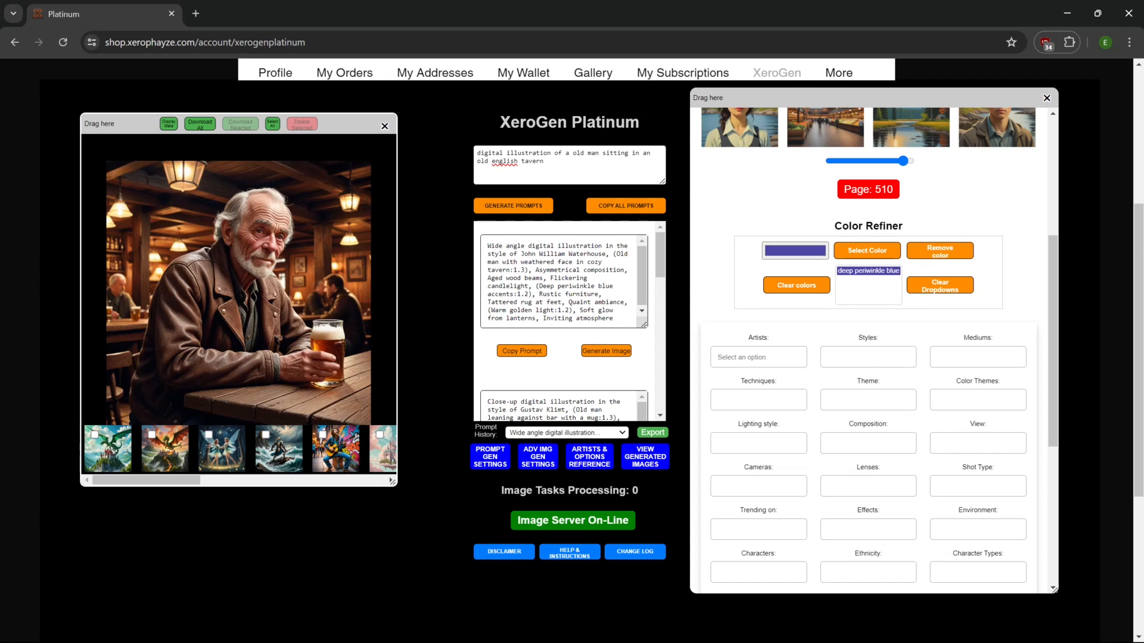
Regenerate the tavern prompts with the Style option disabled and create an image from the first periwinkle blue prompt
click(490, 456)
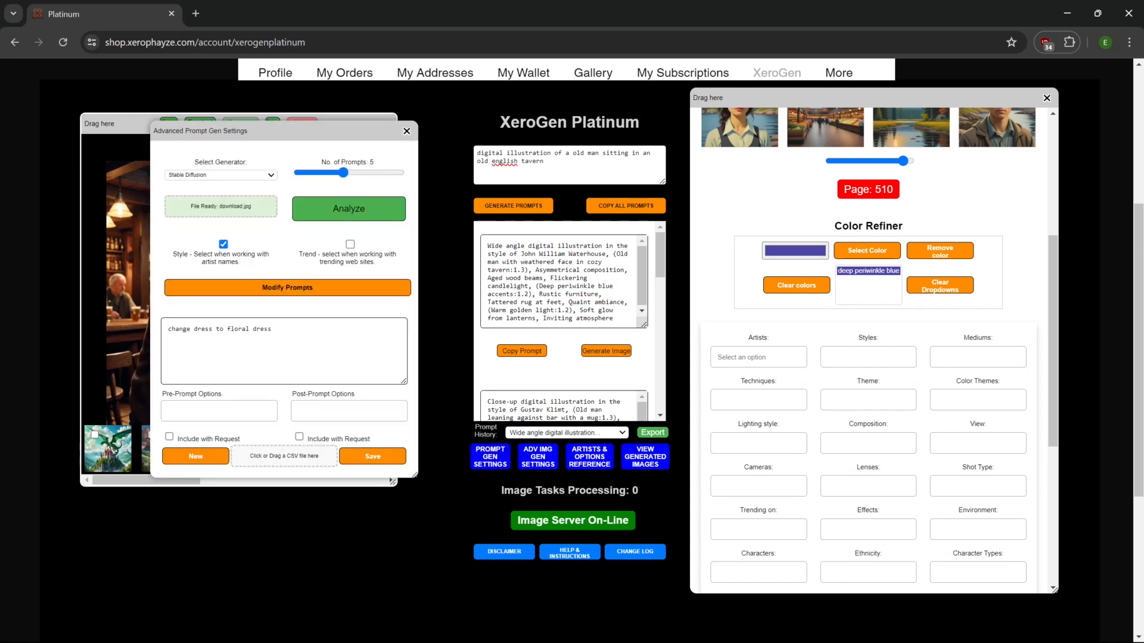
click(406, 131)
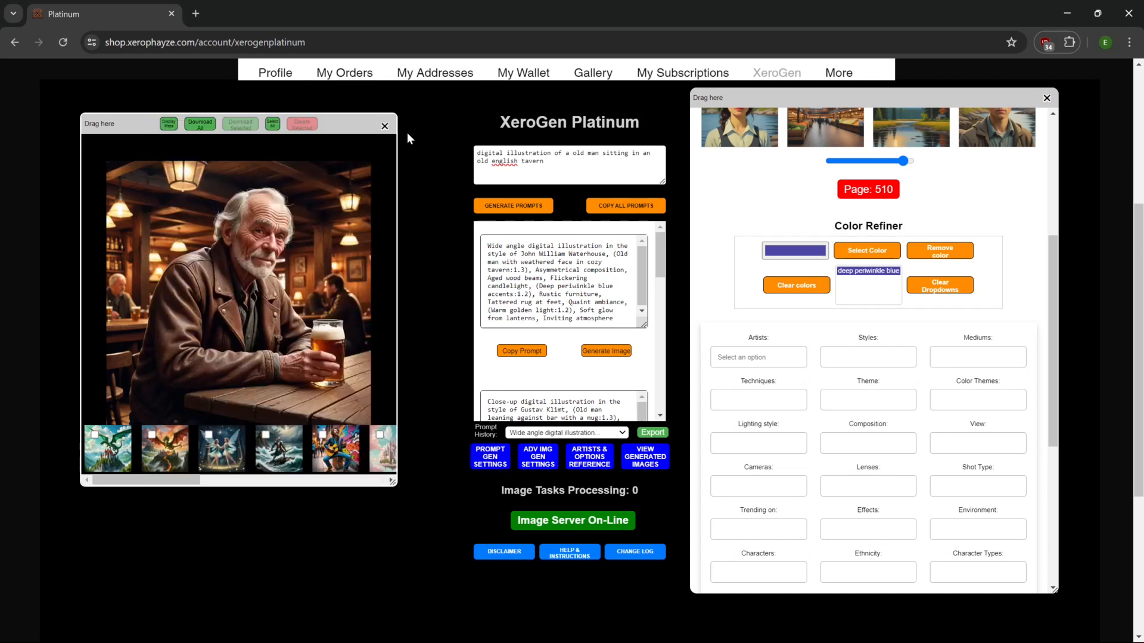
click(513, 205)
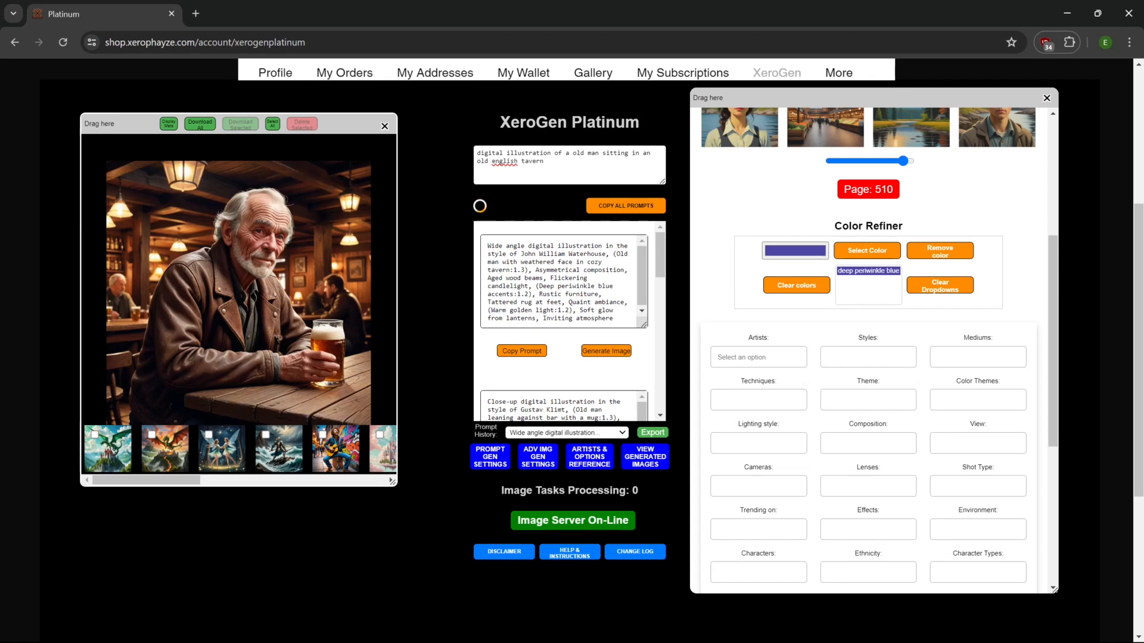
click(539, 286)
key(shift+Home)
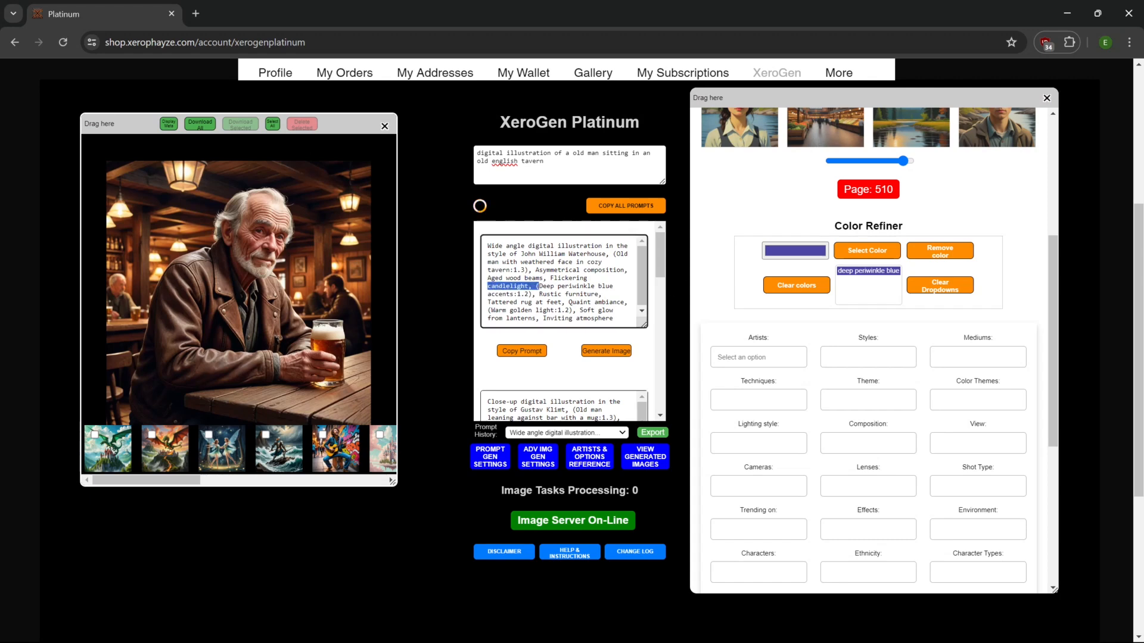
key(shift+End)
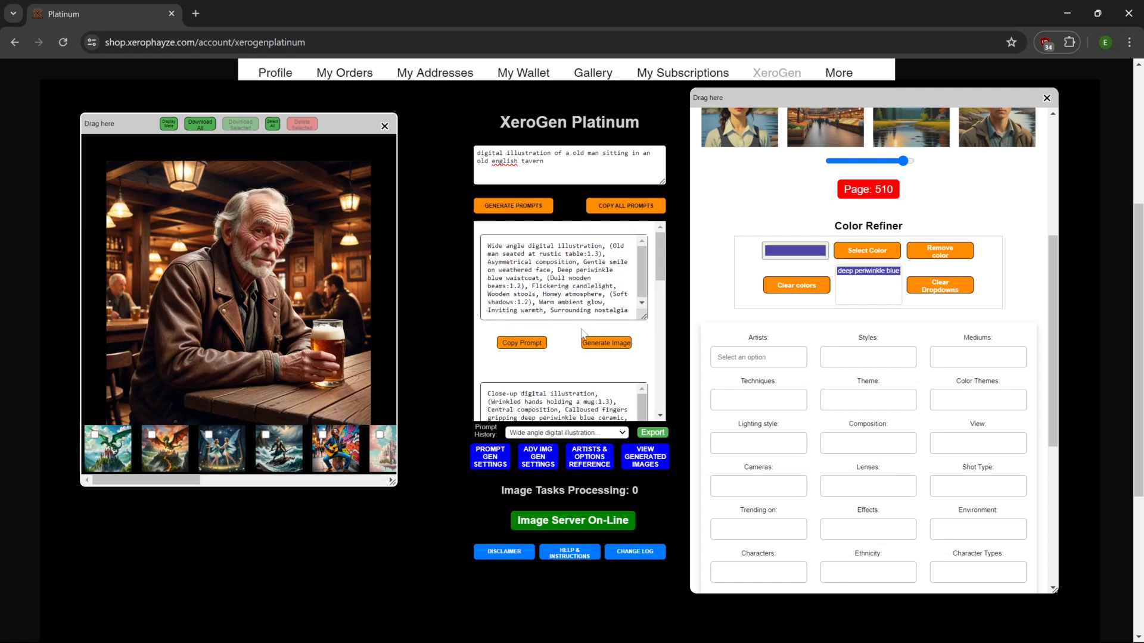
click(607, 343)
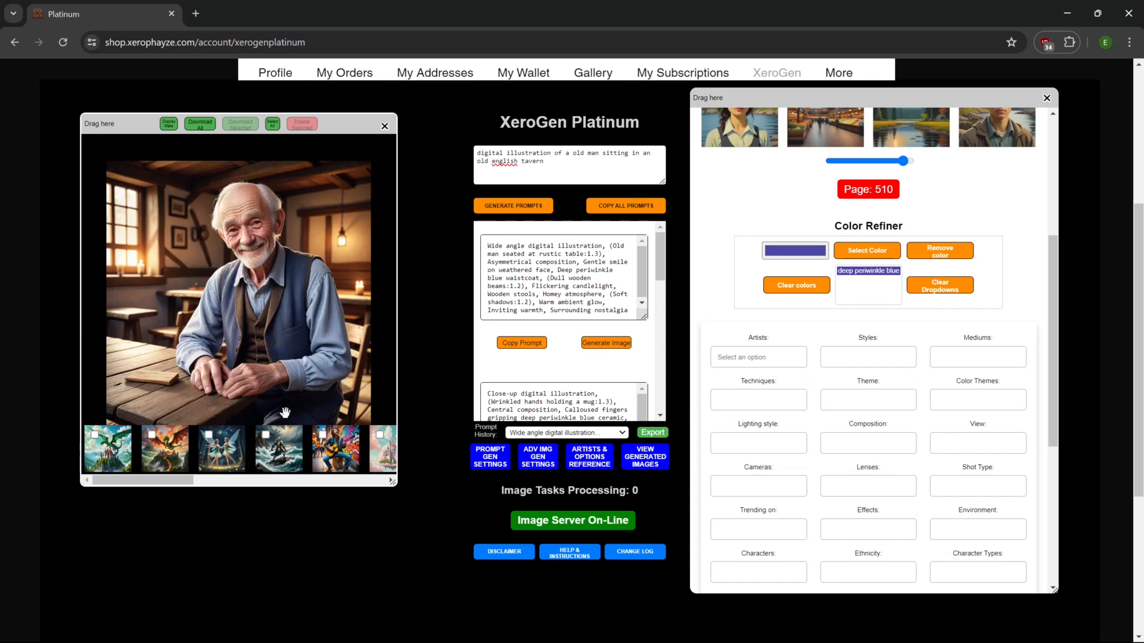
Pick a vivid magenta in the Color Refiner and add it as a second selected color
click(794, 250)
click(831, 368)
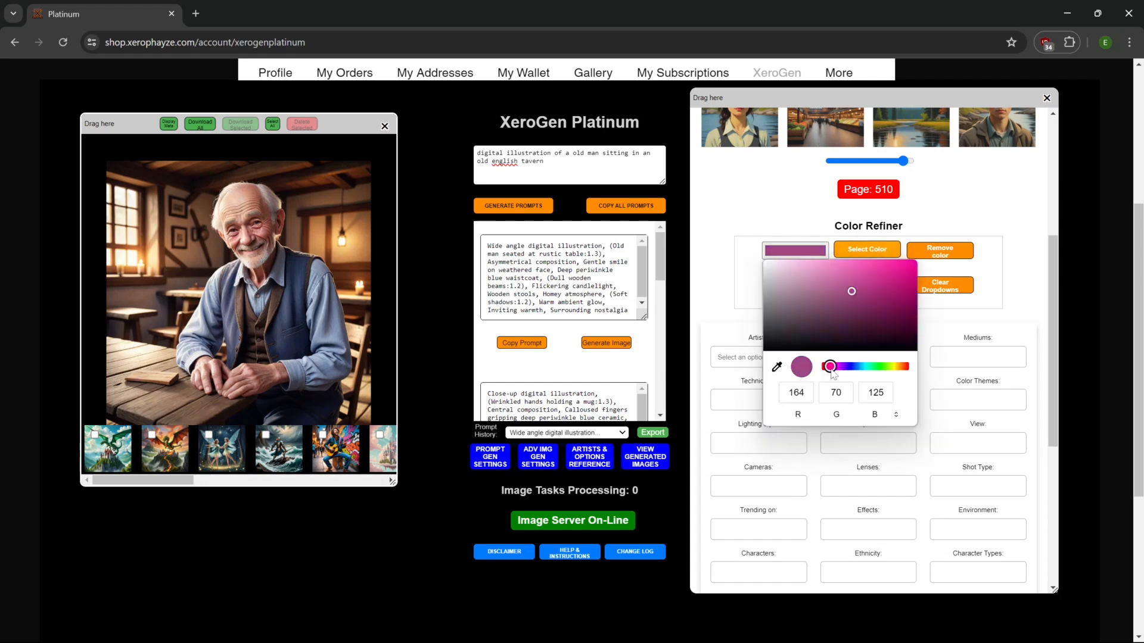
mouse_move(869, 306)
mouse_down()
mouse_move(863, 270)
mouse_move(872, 281)
mouse_up()
click(965, 327)
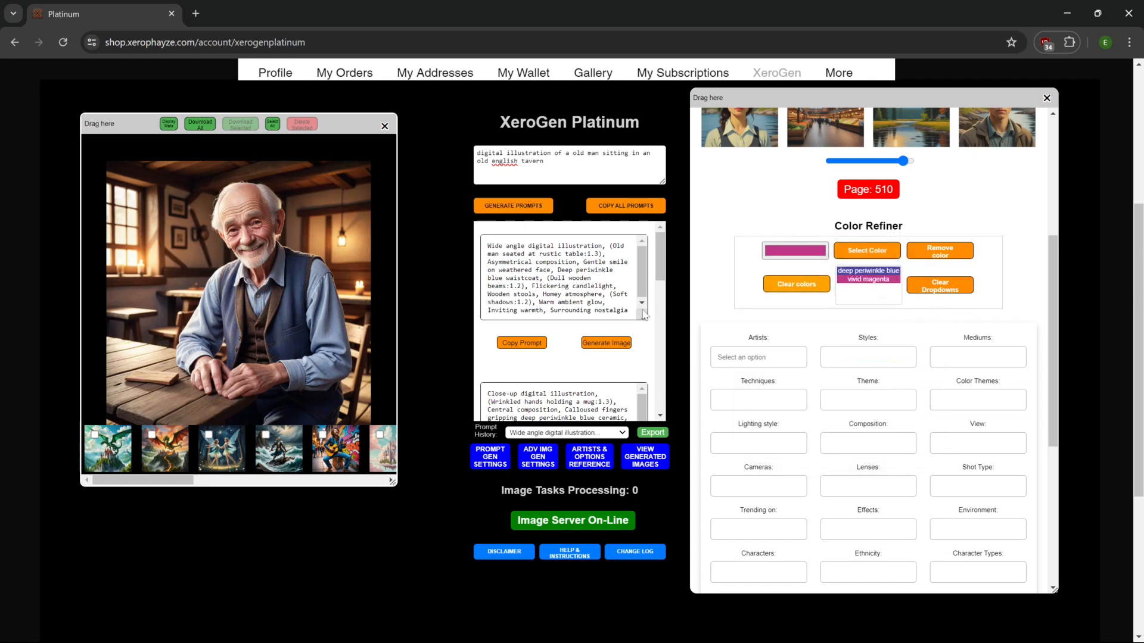
Regenerate the tavern prompts with both refiner colors and create an image from the first prompt
click(587, 344)
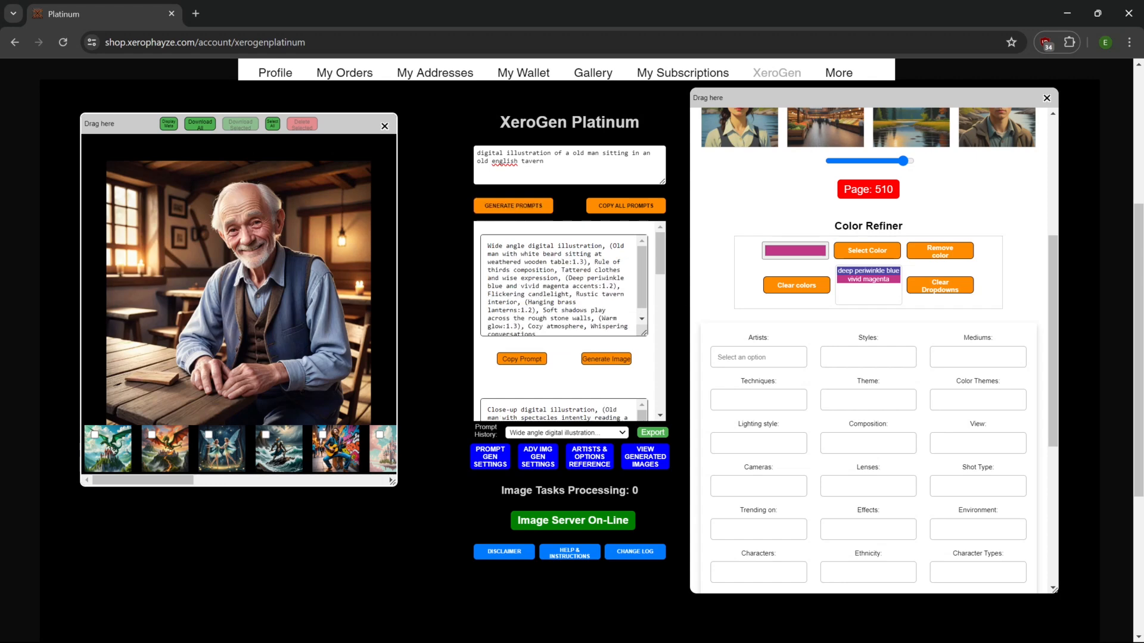
click(605, 359)
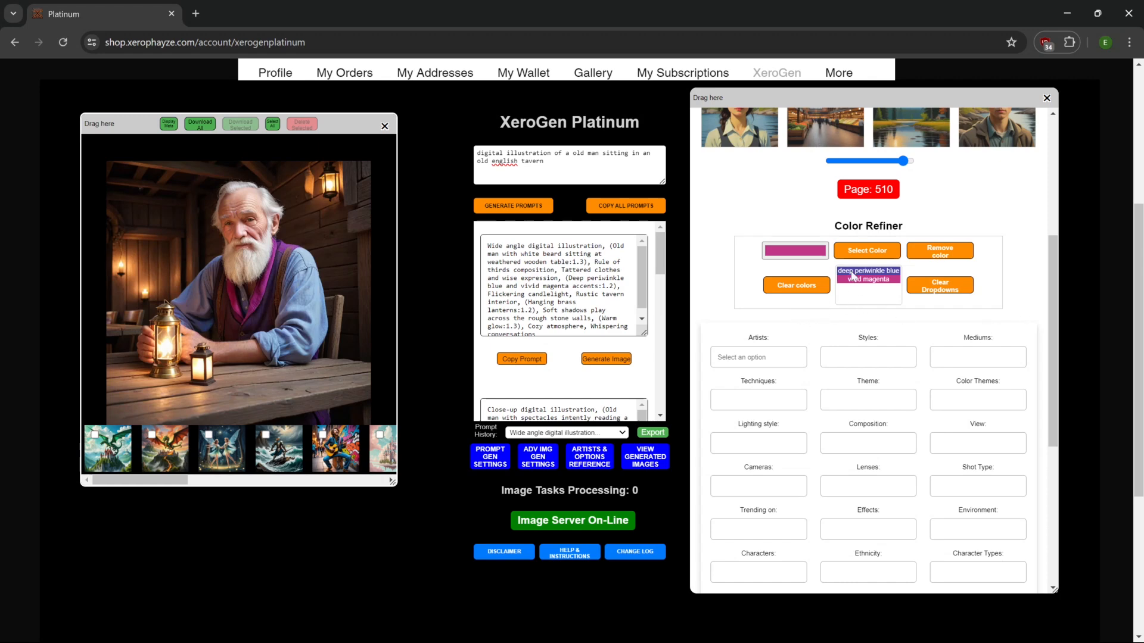
Clear the refiner colors and set the Eyes option to green
click(804, 287)
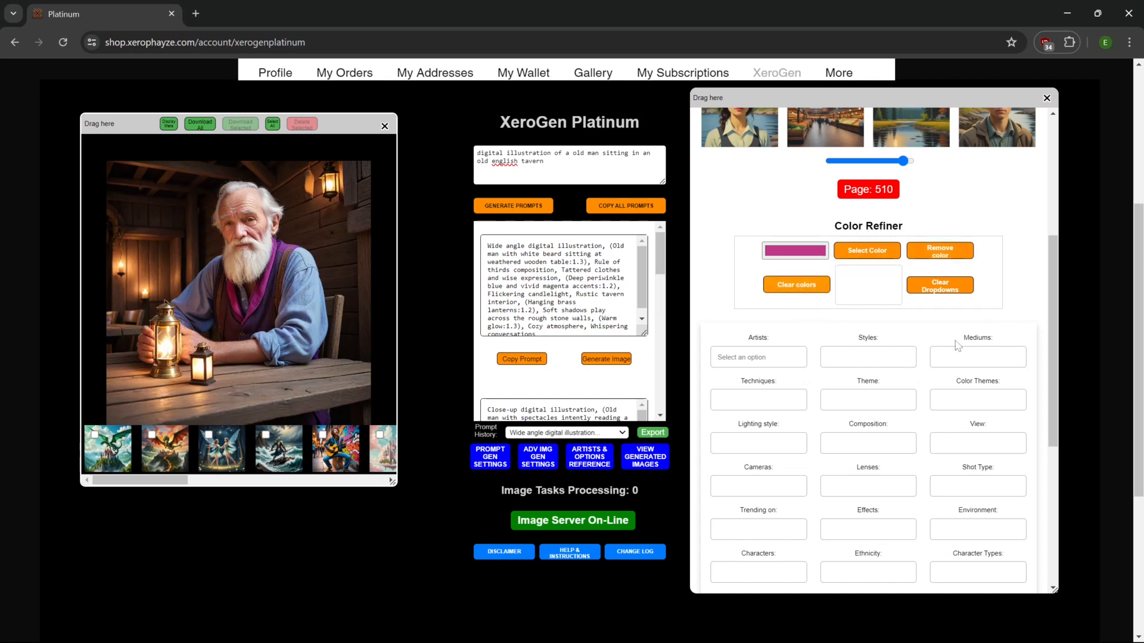
scroll(1009, 290, down, 2)
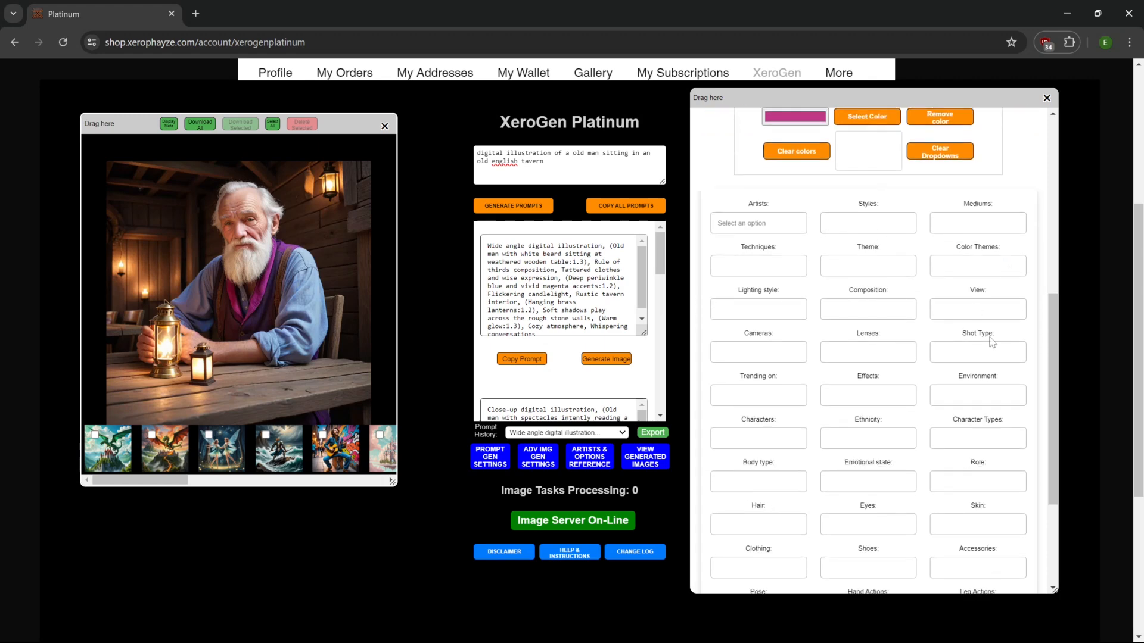
scroll(992, 341, down, 3)
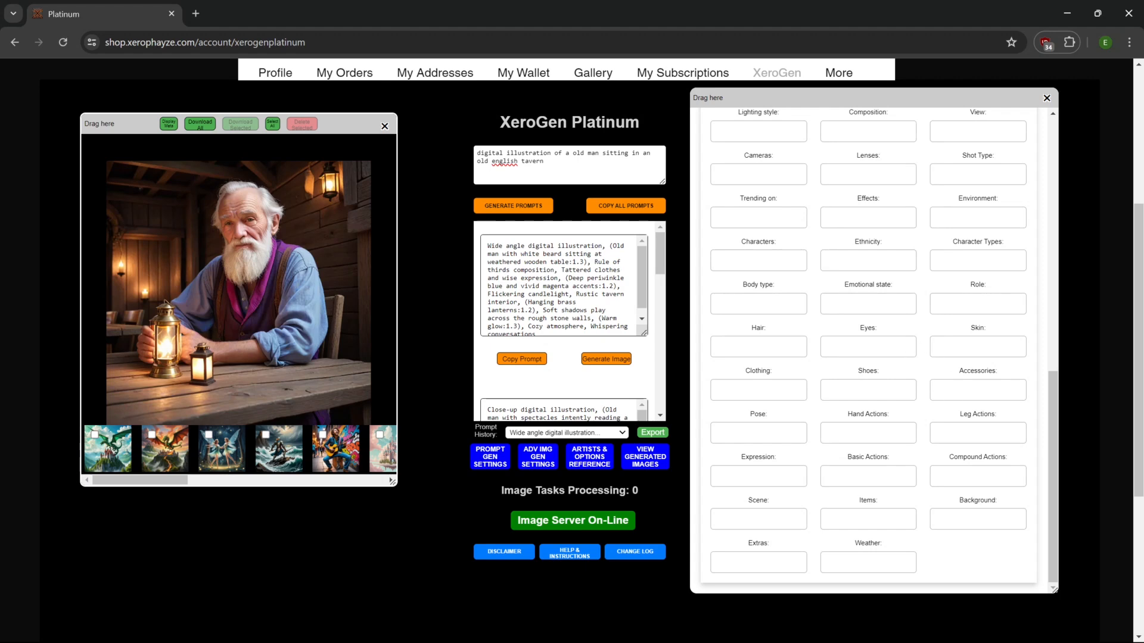
click(868, 347)
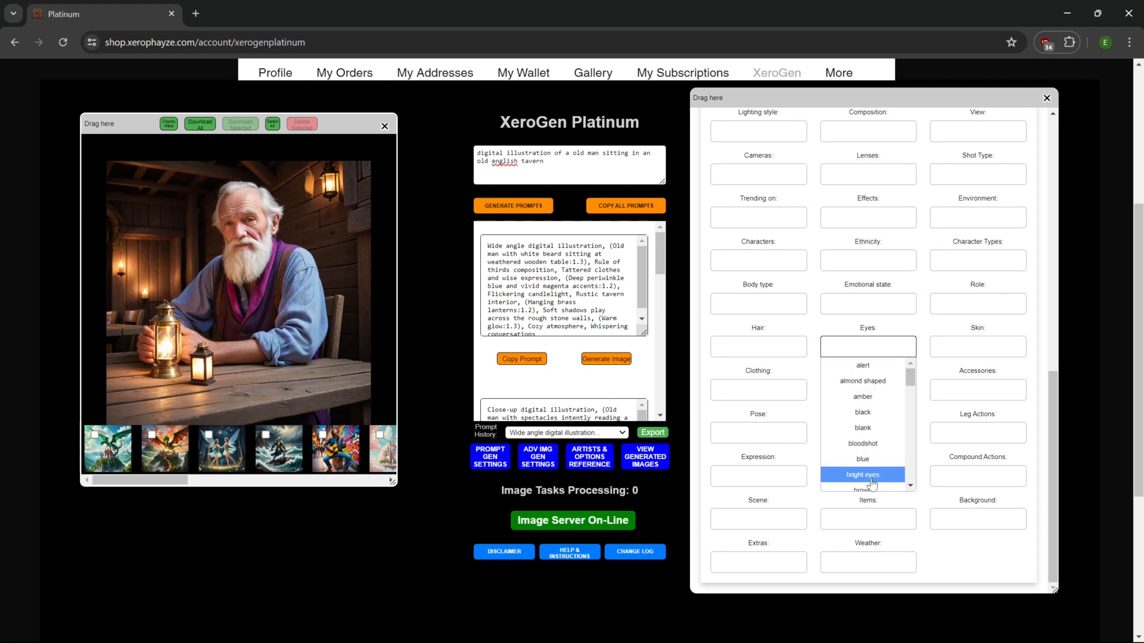
scroll(871, 483, down, 2)
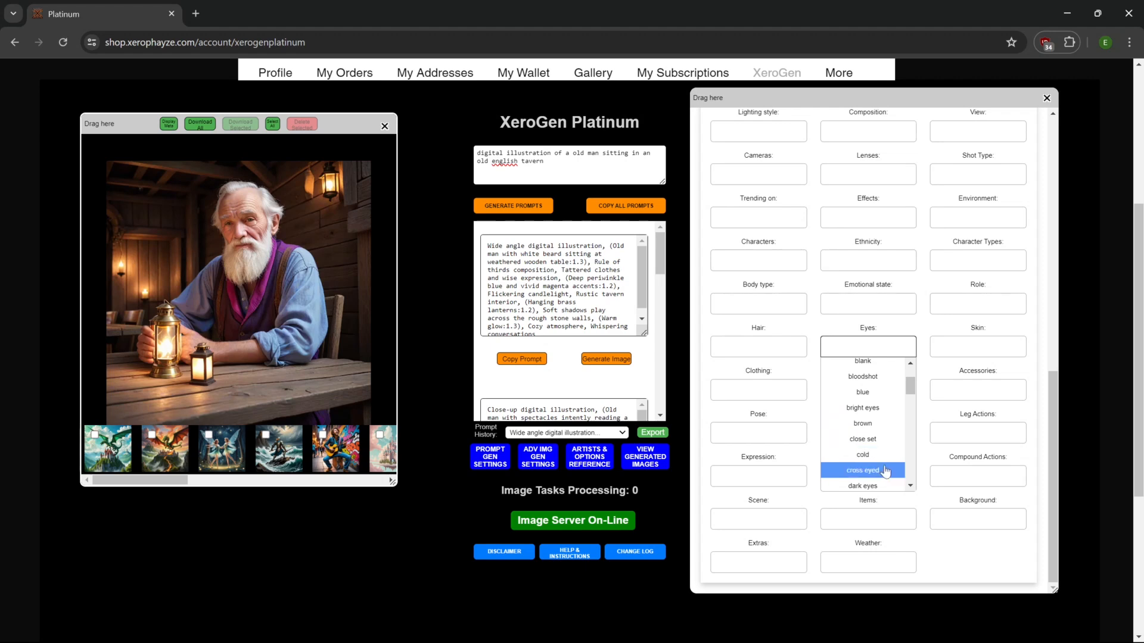
scroll(887, 471, down, 2)
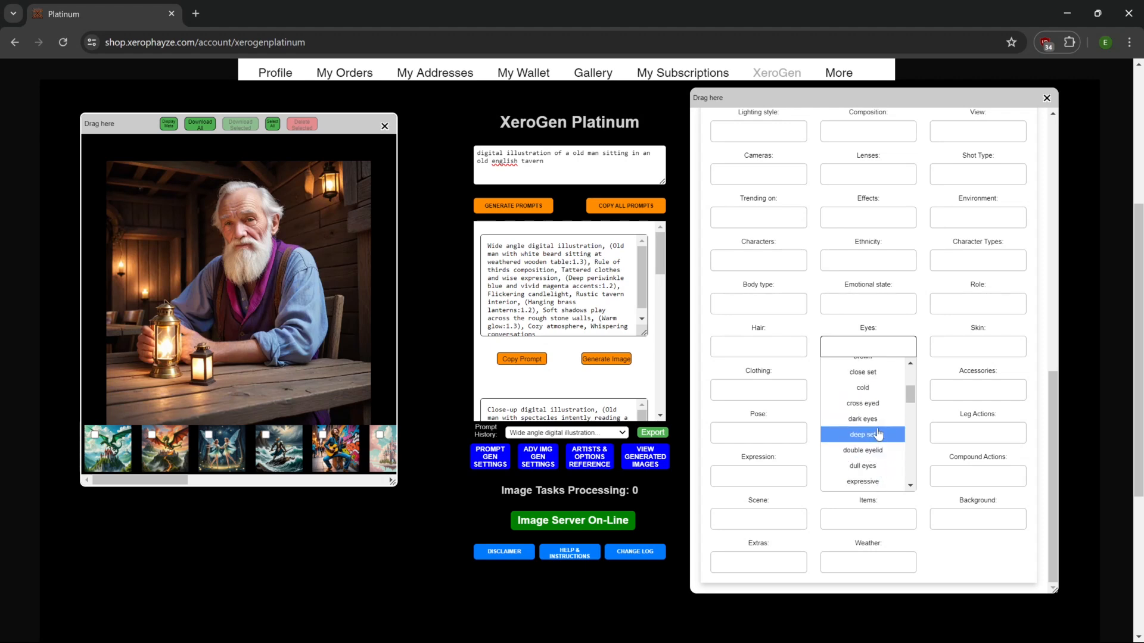
scroll(885, 458, down, 2)
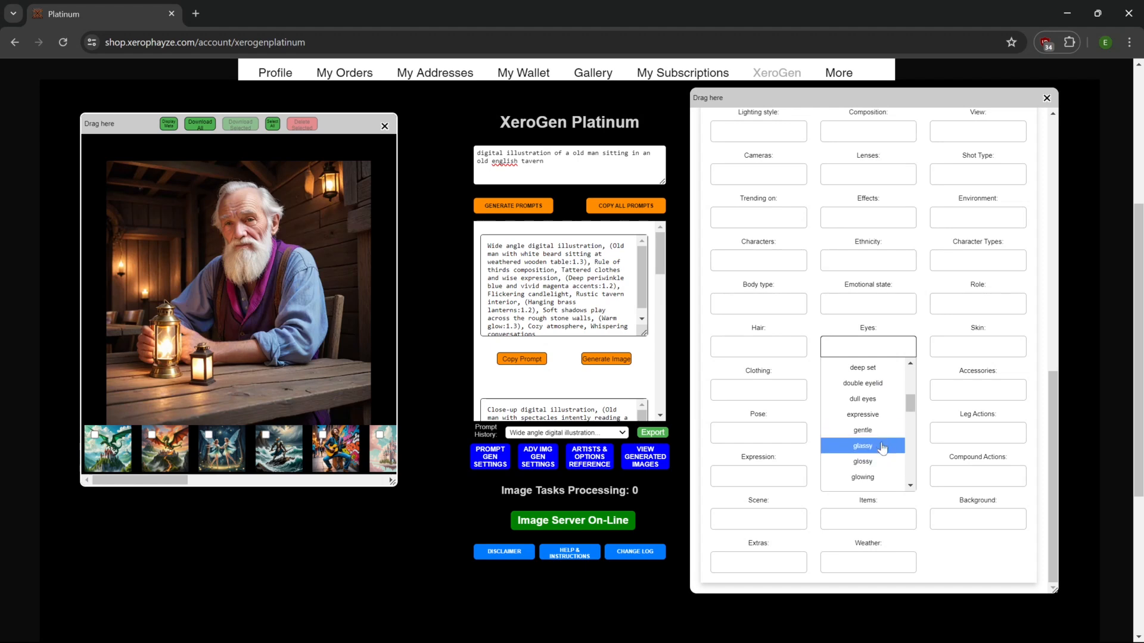
scroll(881, 448, down, 2)
click(880, 447)
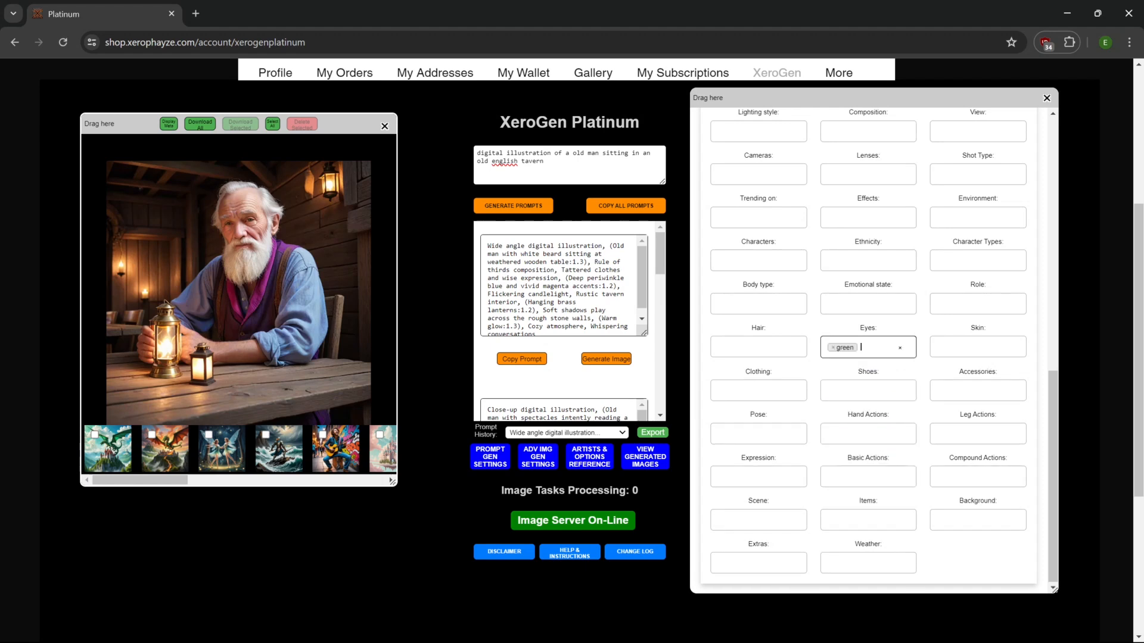
Regenerate the tavern prompts with the green eyes option and check the advanced prompt generation settings
click(528, 209)
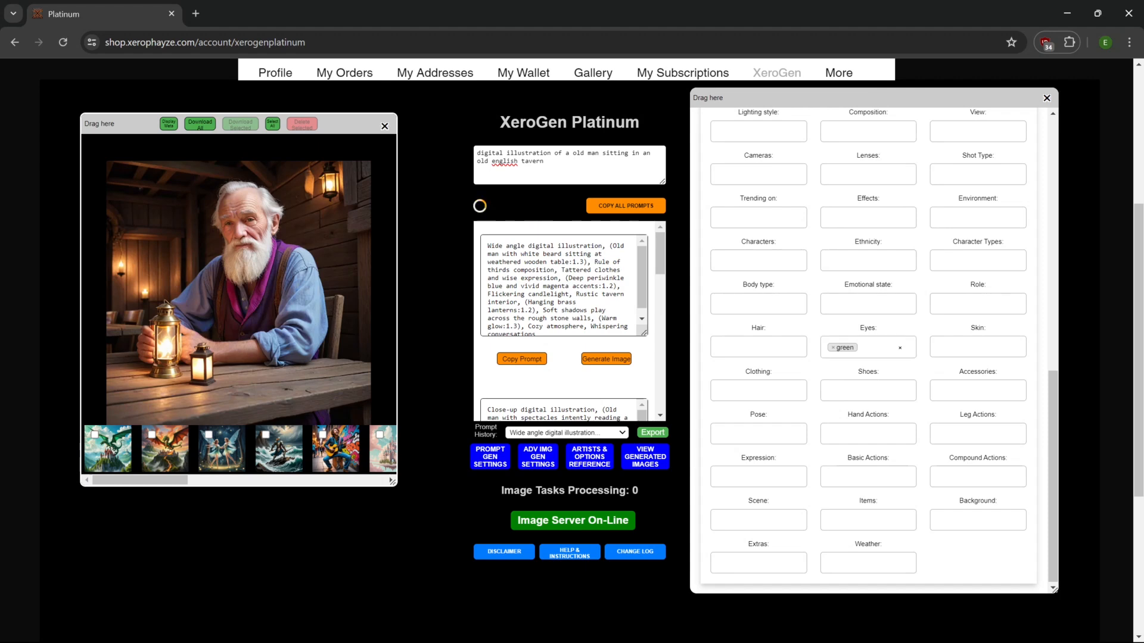
click(489, 456)
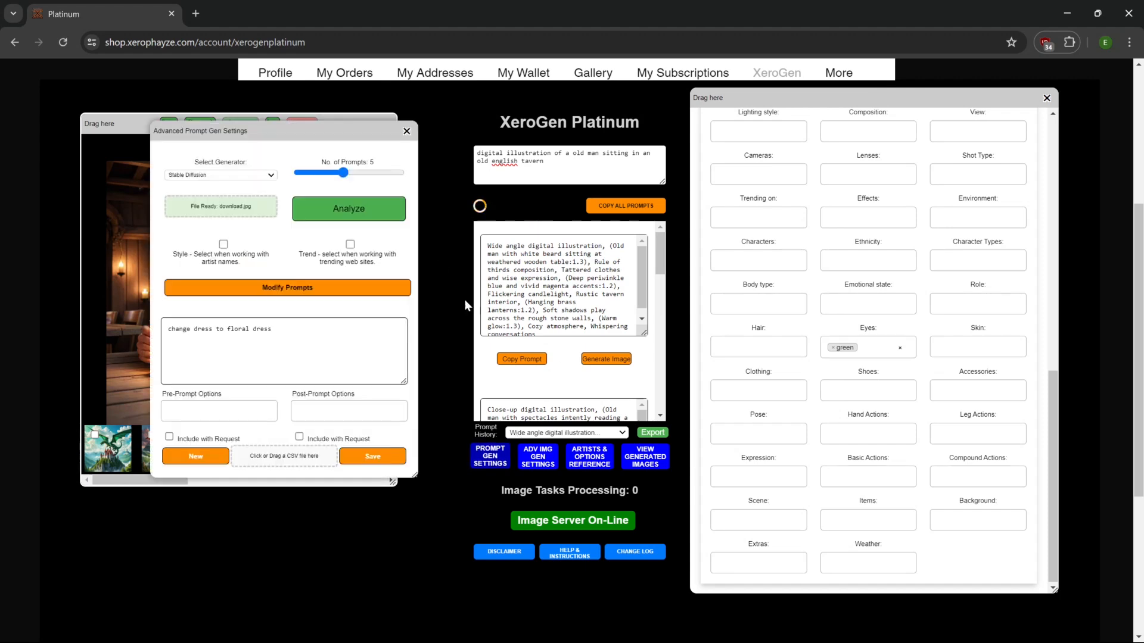
click(407, 131)
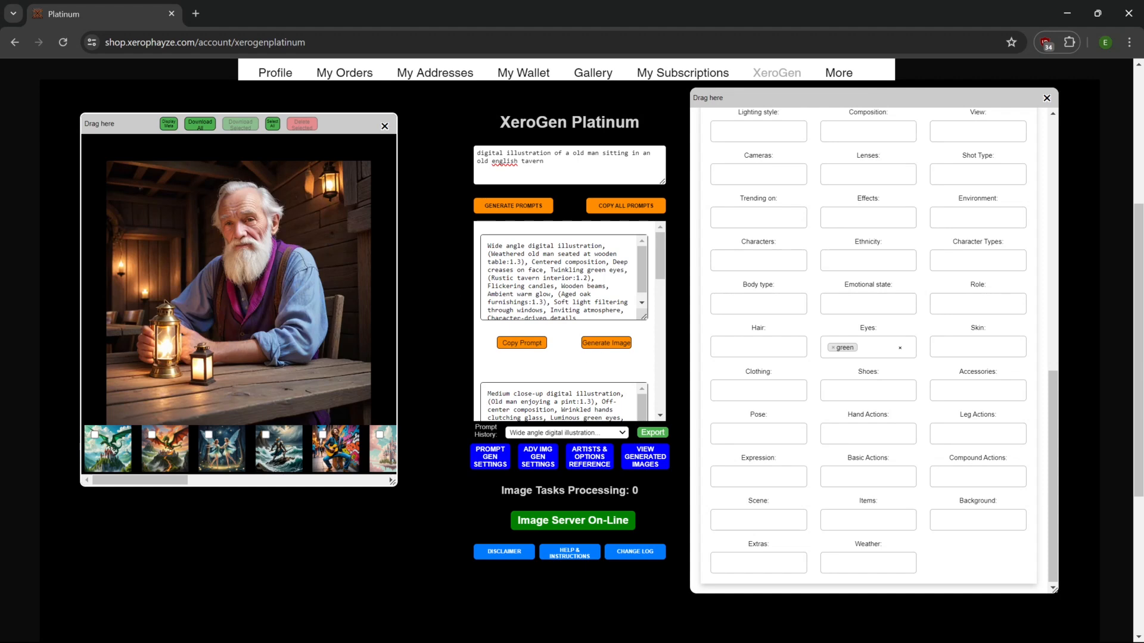
Create an image from the first green-eyes prompt and view it enlarged to inspect the man's eyes
click(606, 344)
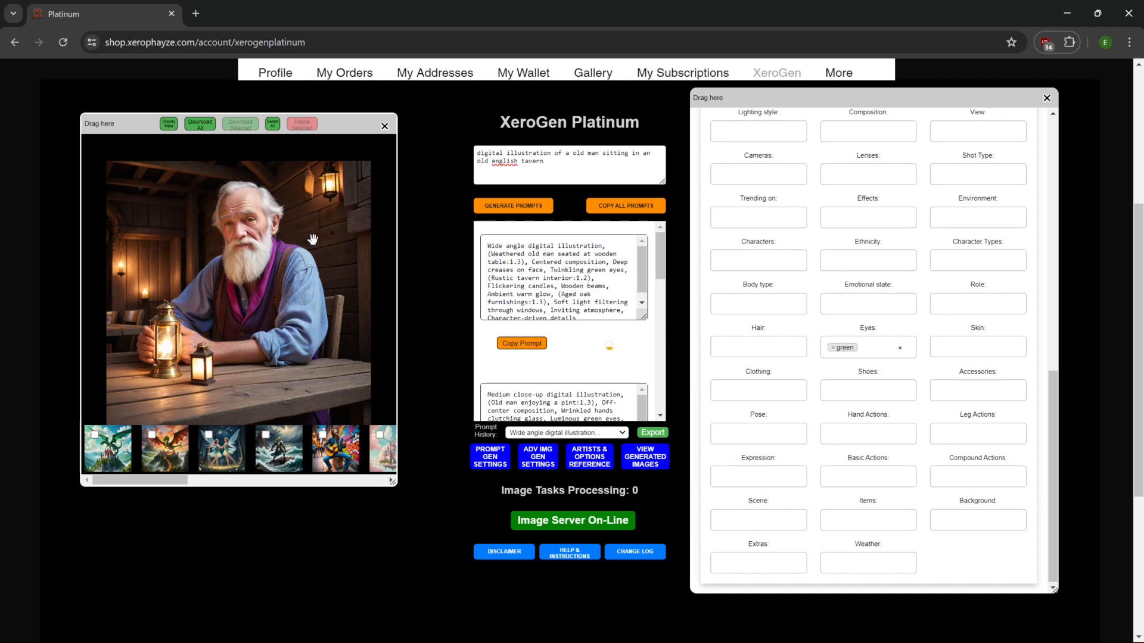
click(238, 245)
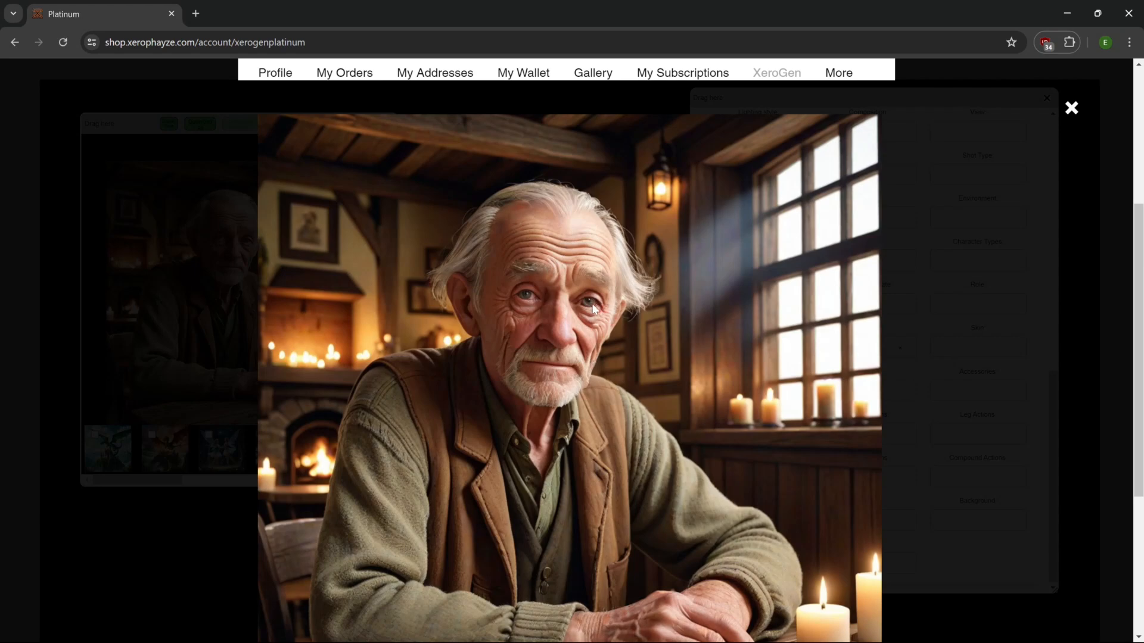
click(517, 349)
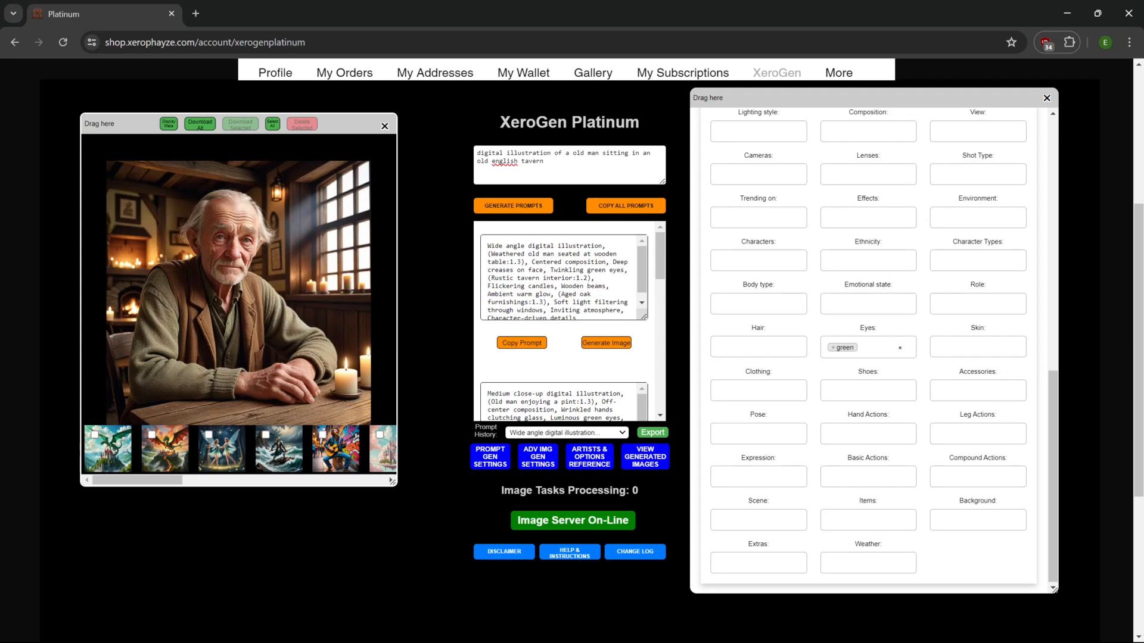
Set the Hand Actions option to braiding
click(868, 434)
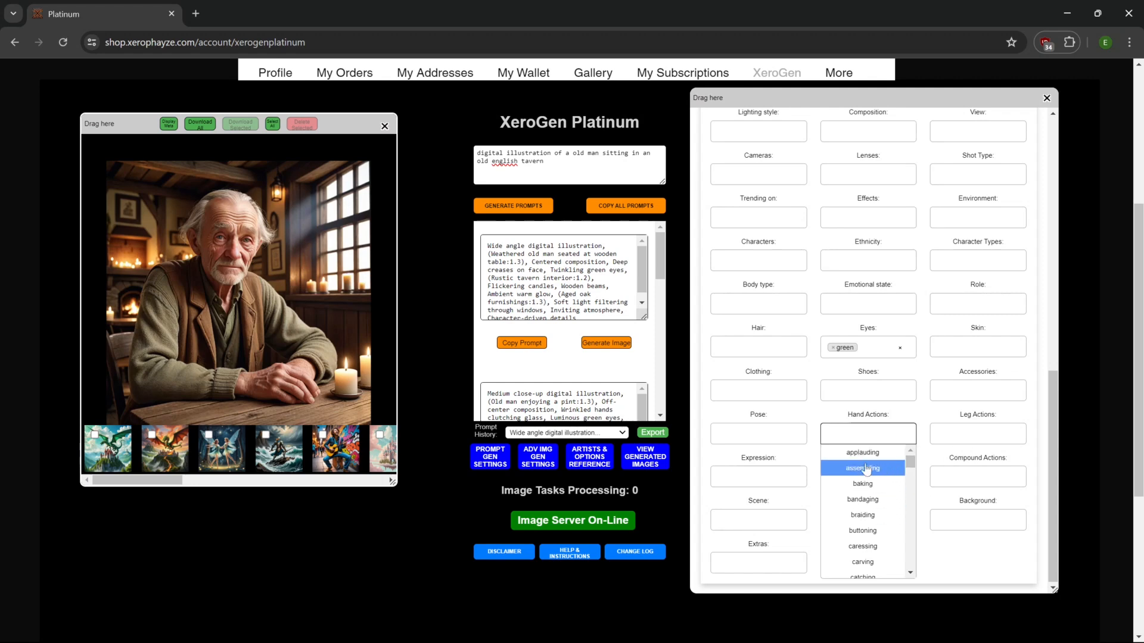
click(882, 520)
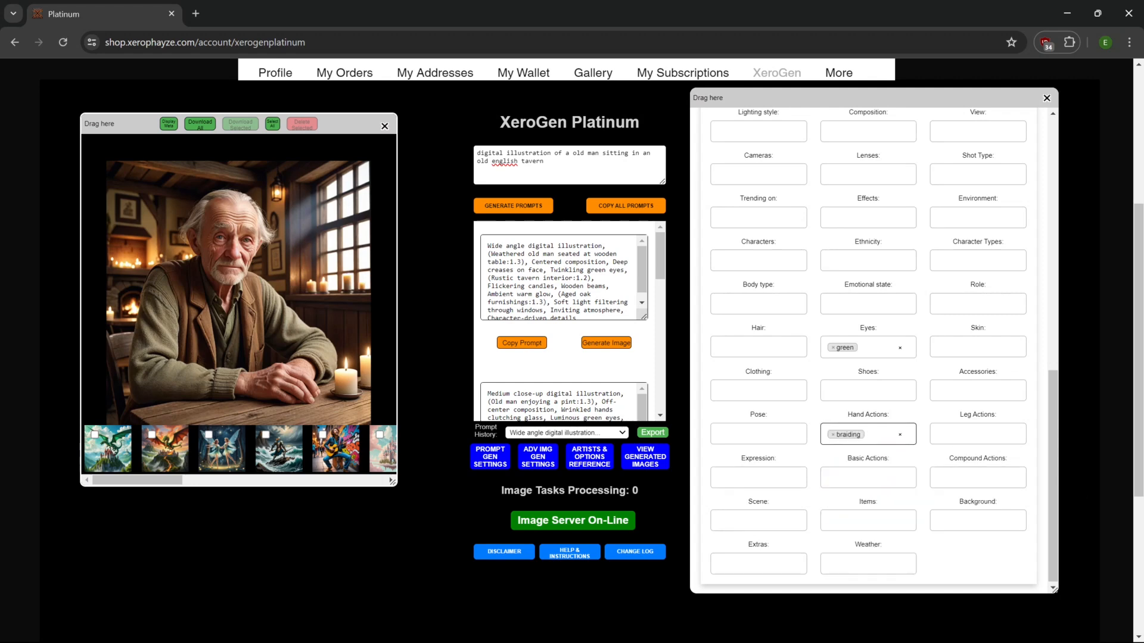
click(804, 429)
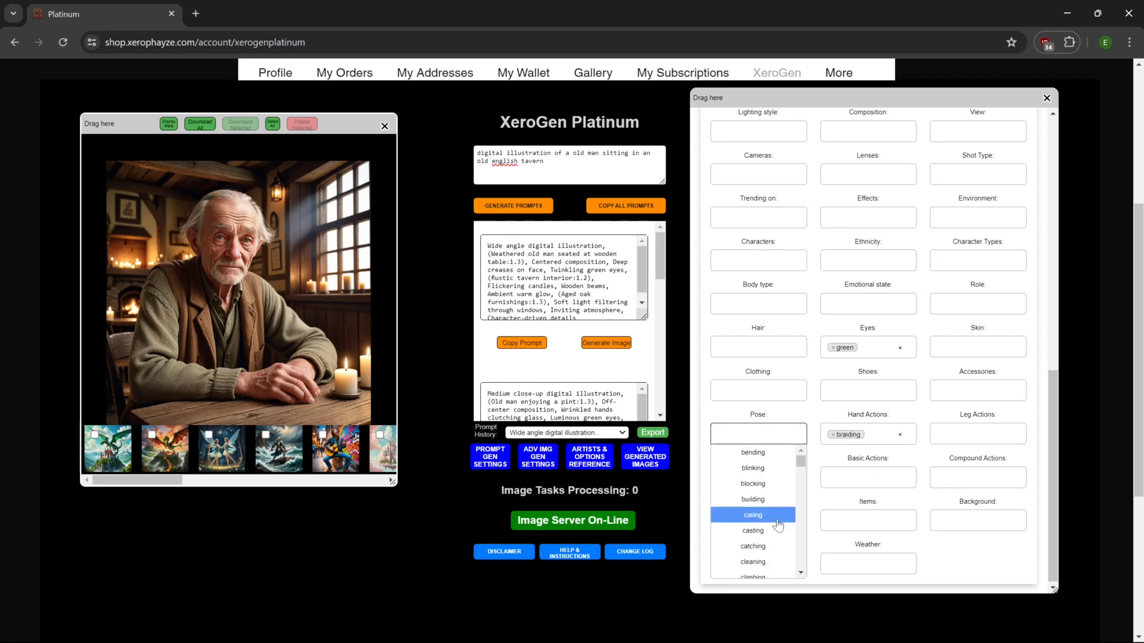
scroll(776, 553, down, 1)
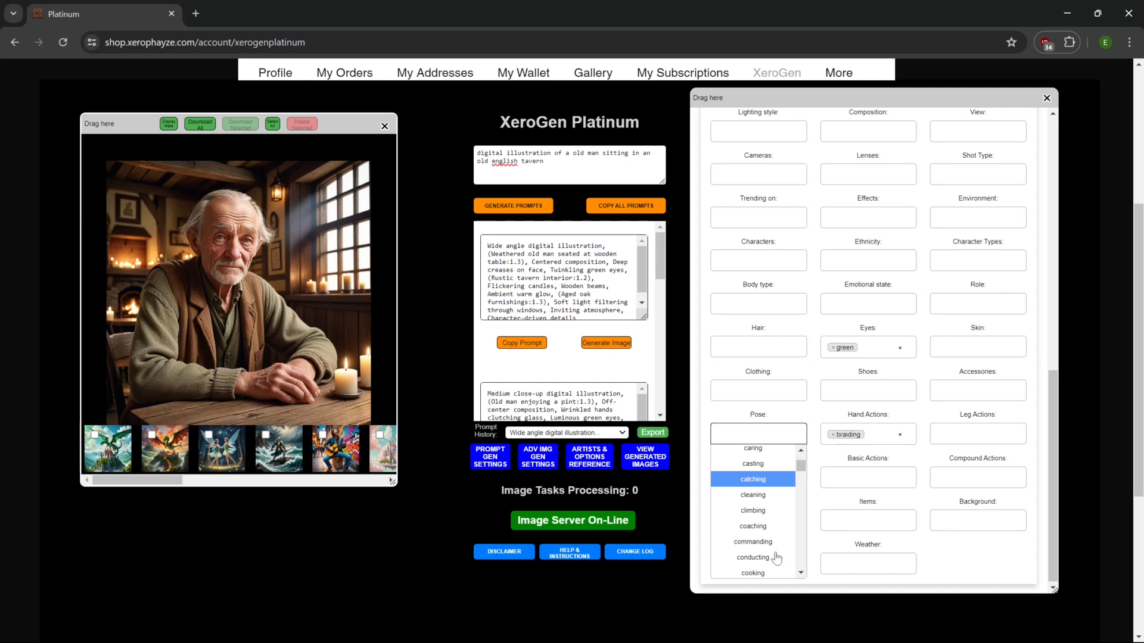
click(988, 556)
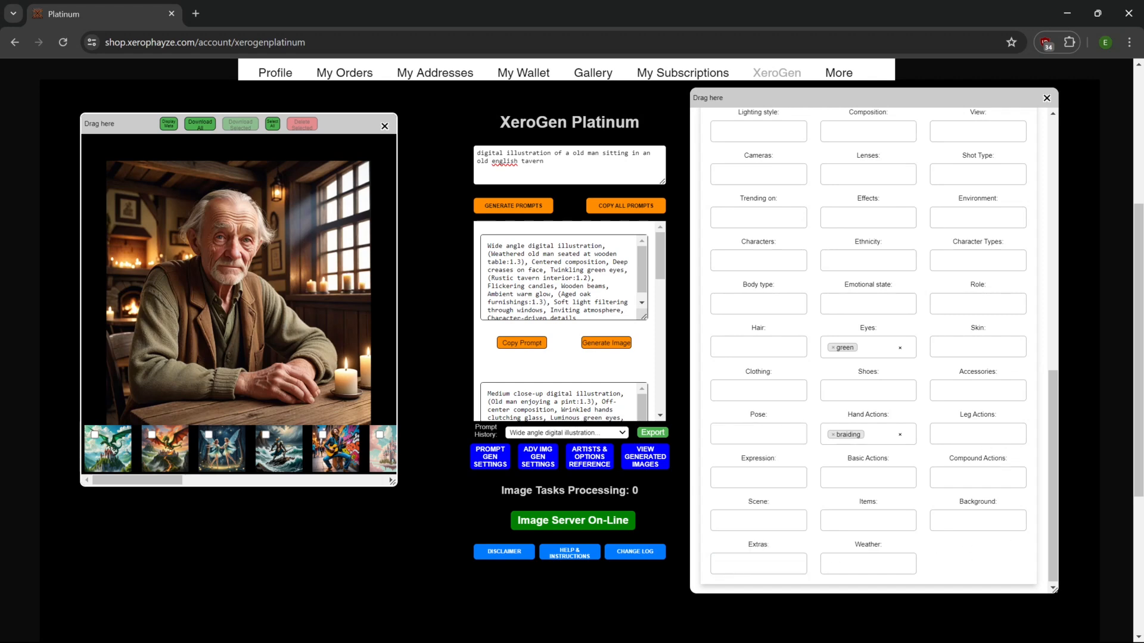
Set the Expression option to agitated
click(758, 478)
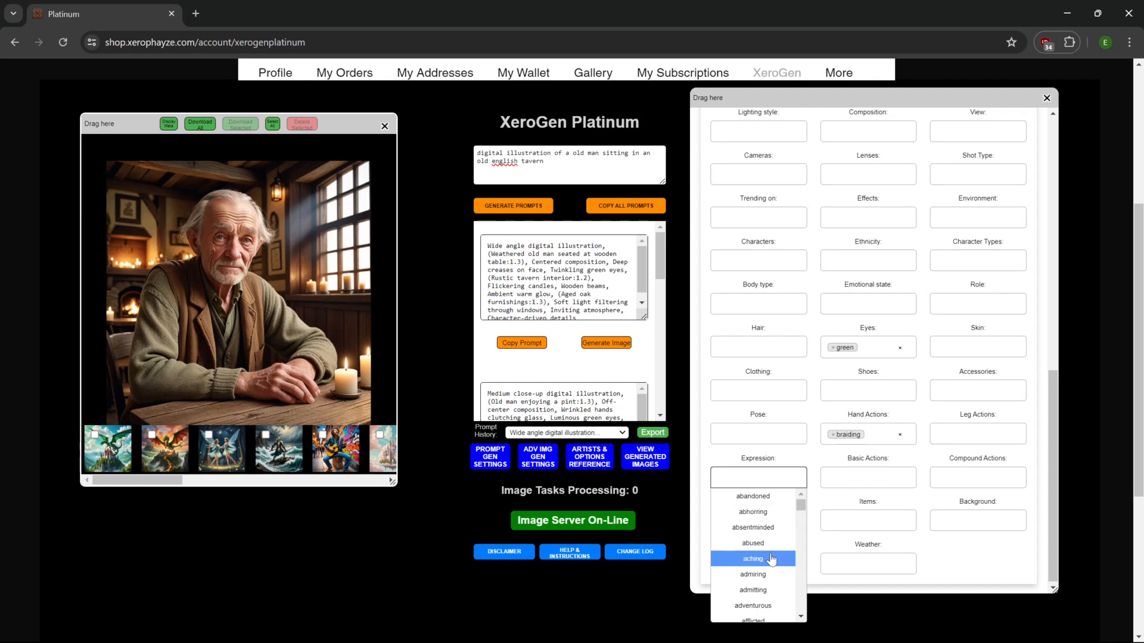
scroll(776, 587, down, 2)
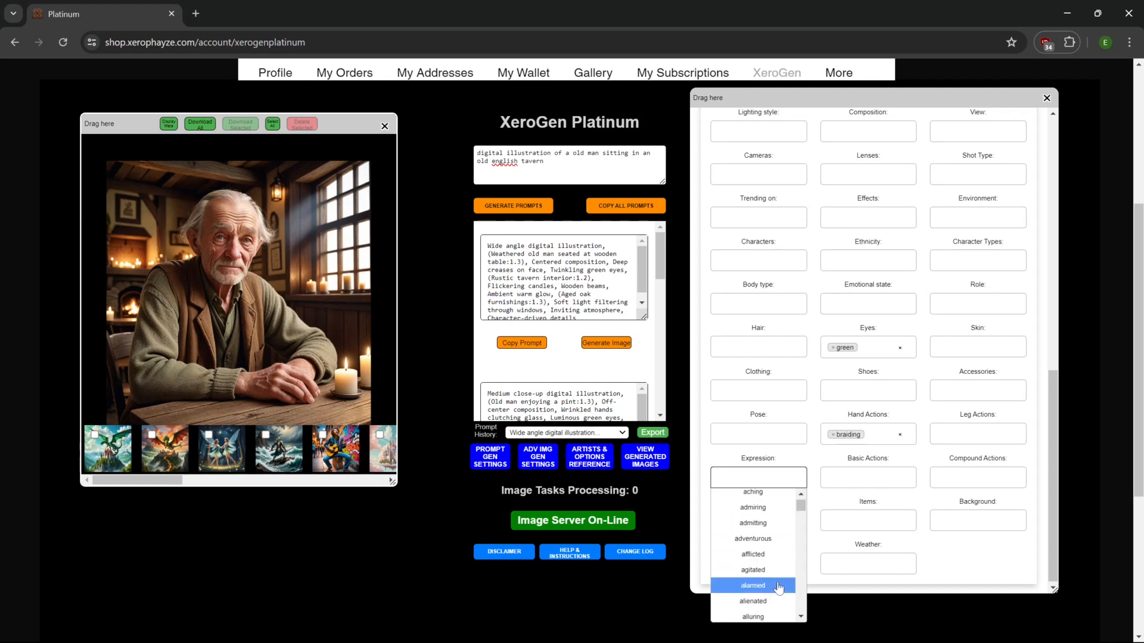
click(769, 570)
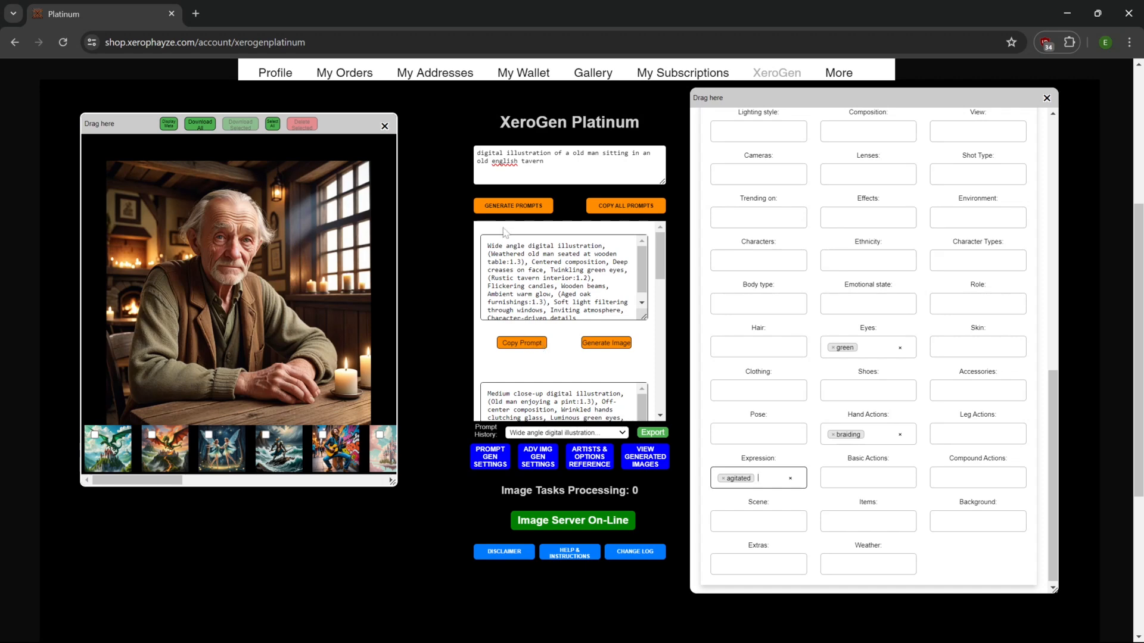
Regenerate the tavern prompt with the braiding and agitated options and create an image from it
click(507, 206)
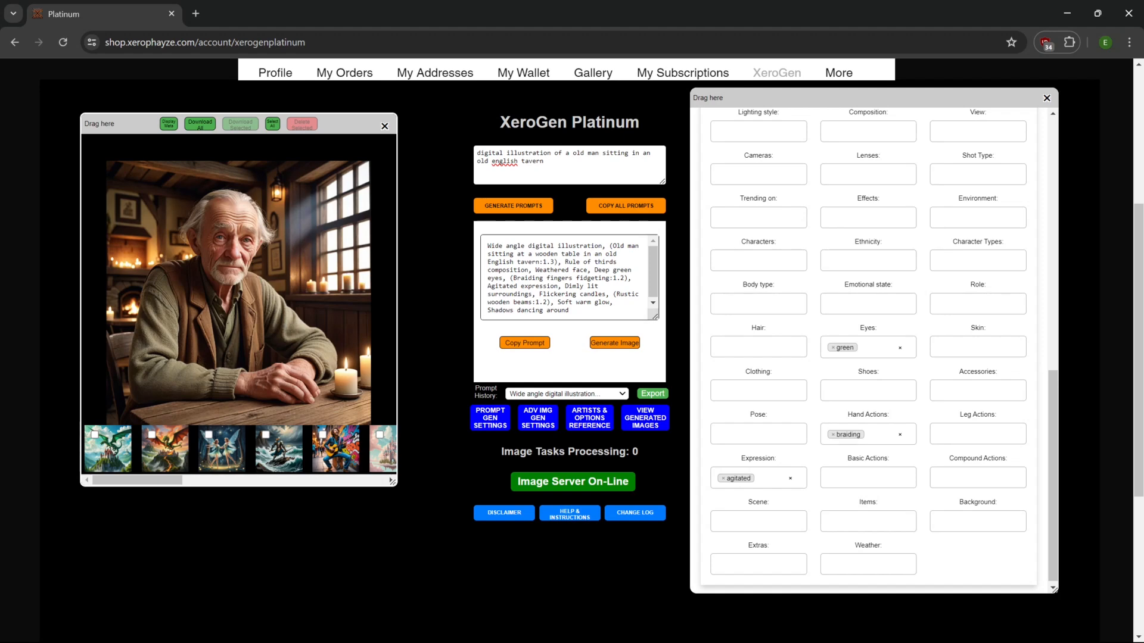
click(594, 344)
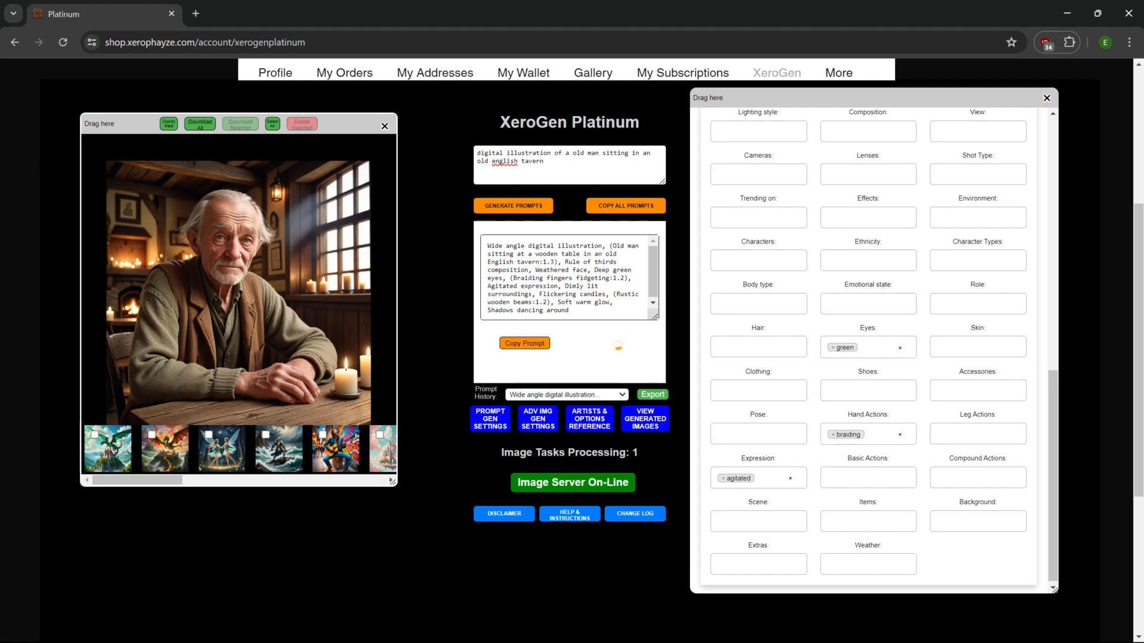
Add intense to the Eyes option and set Accessories to arrows and ascot tie
click(870, 348)
click(863, 429)
click(975, 410)
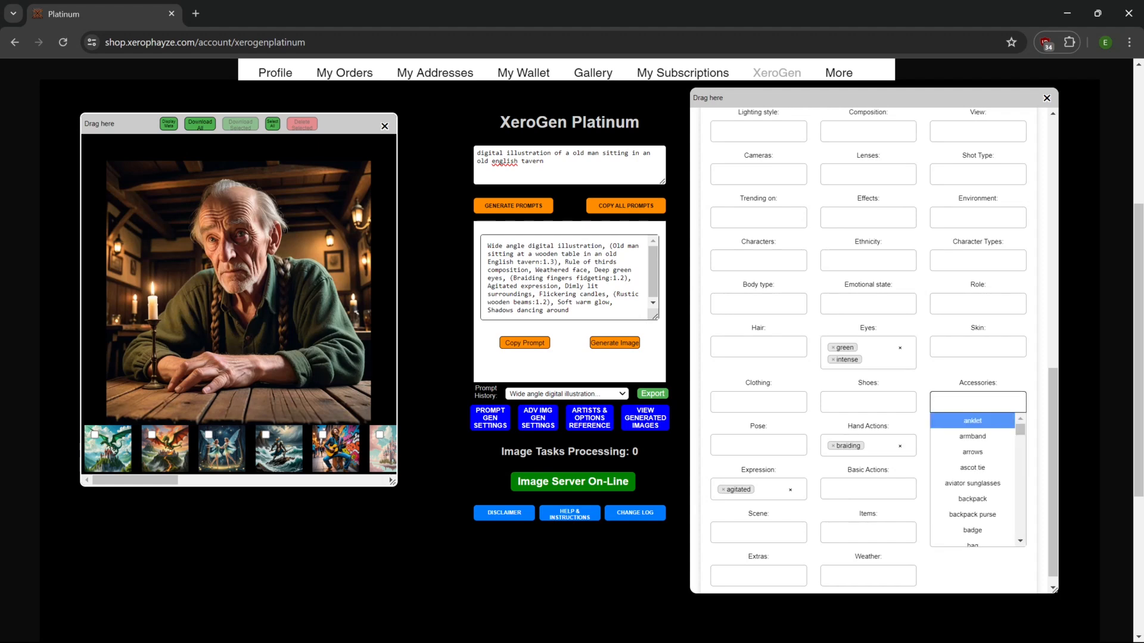
click(982, 454)
click(984, 408)
click(986, 468)
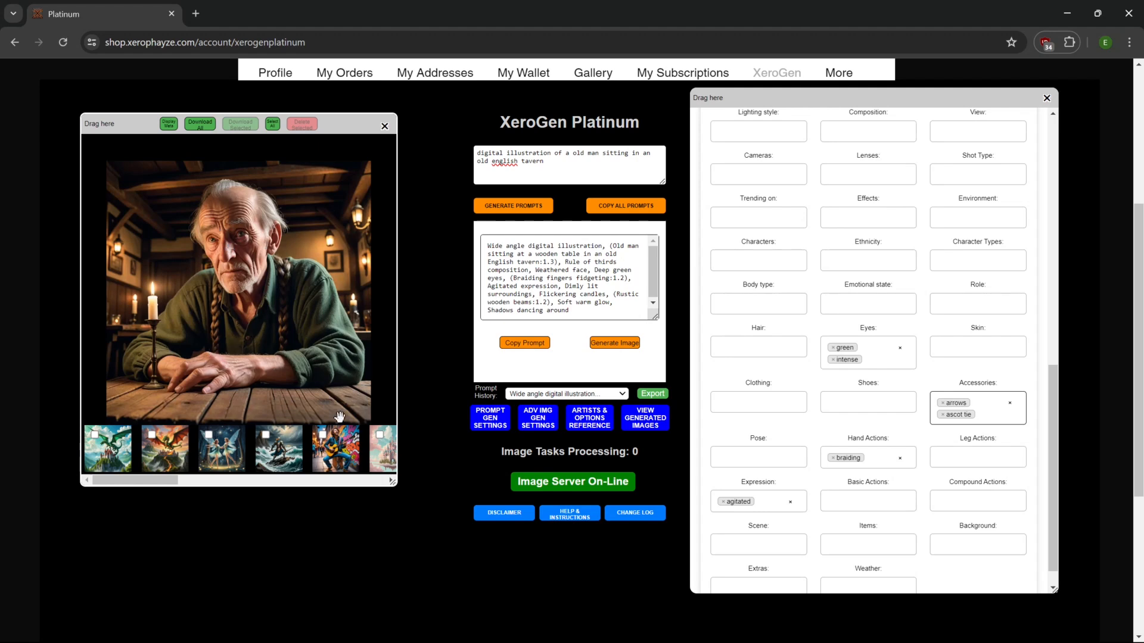
Regenerate the prompt with the intense eyes and accessories, create its image and inspect the result enlarged
click(503, 208)
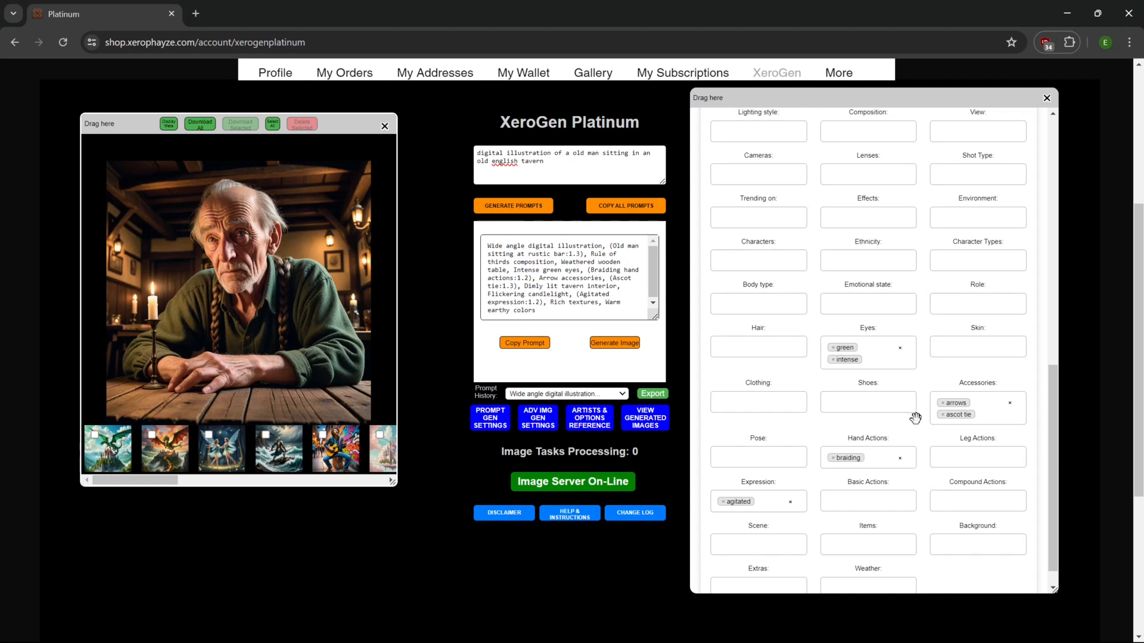
click(603, 350)
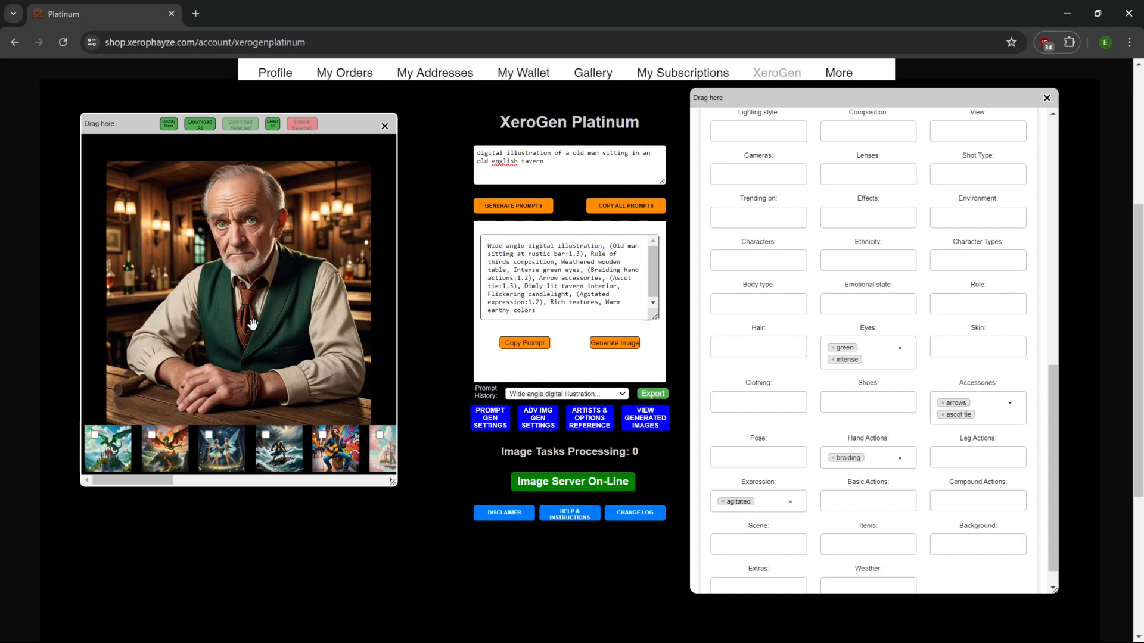
click(252, 225)
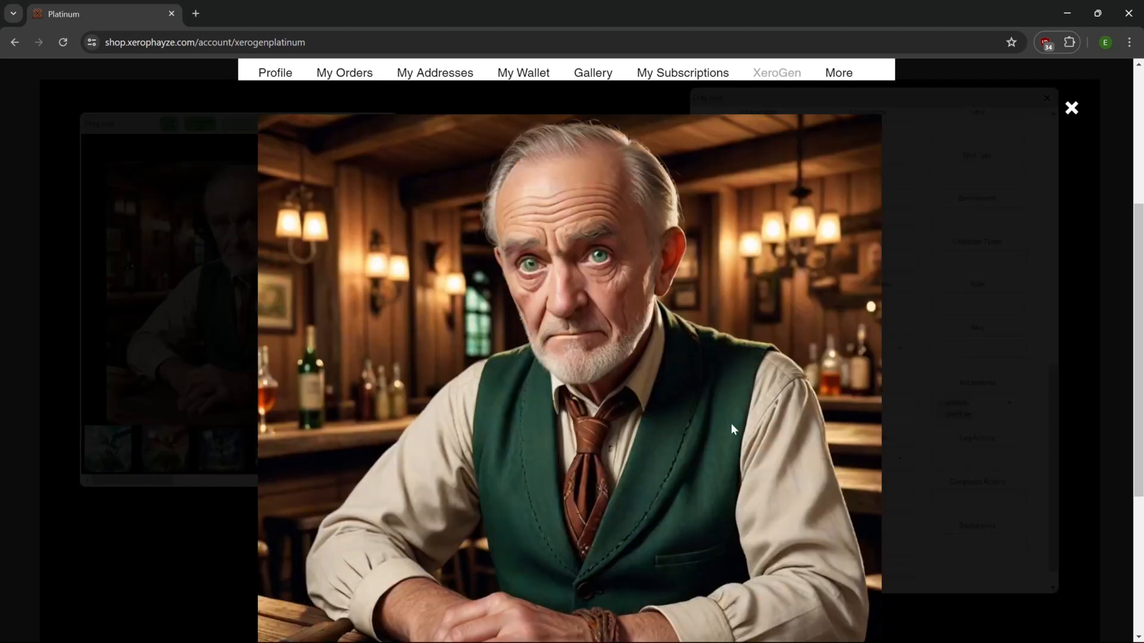
click(744, 452)
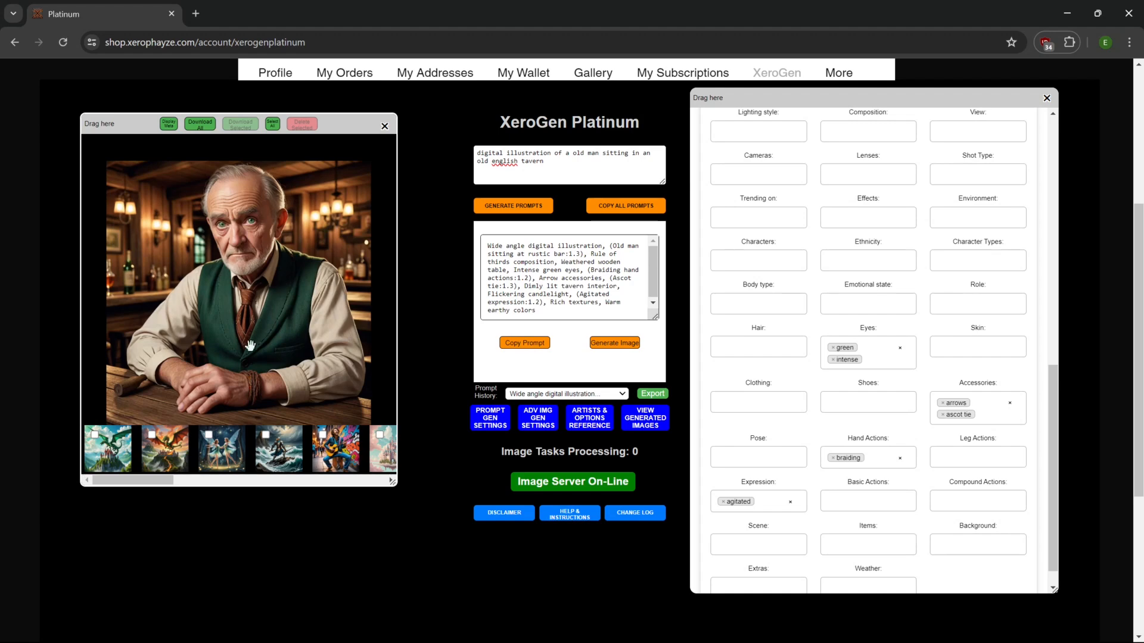
Close the generated images window and the Artists & Options reference window
click(384, 127)
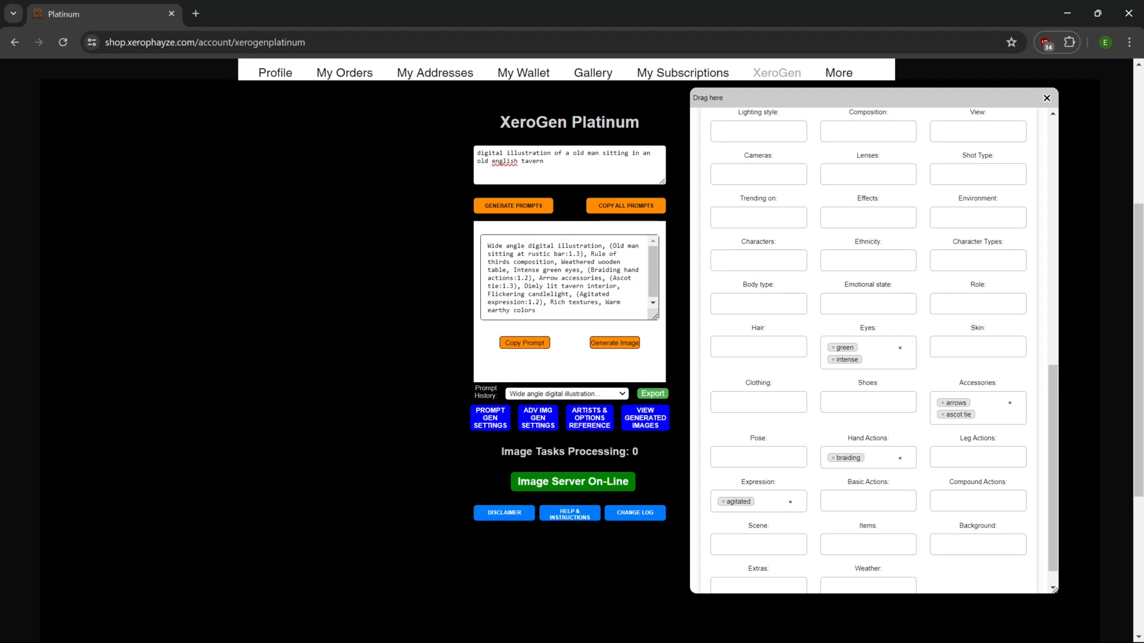
scroll(873, 346, up, 10)
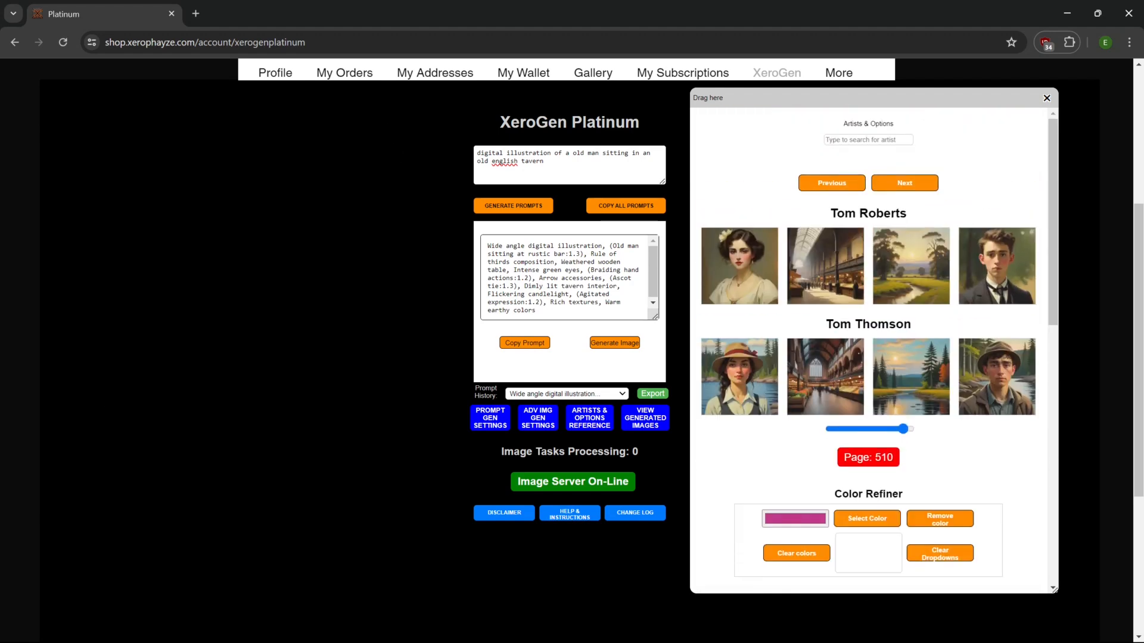
drag(1006, 101, 1006, 102)
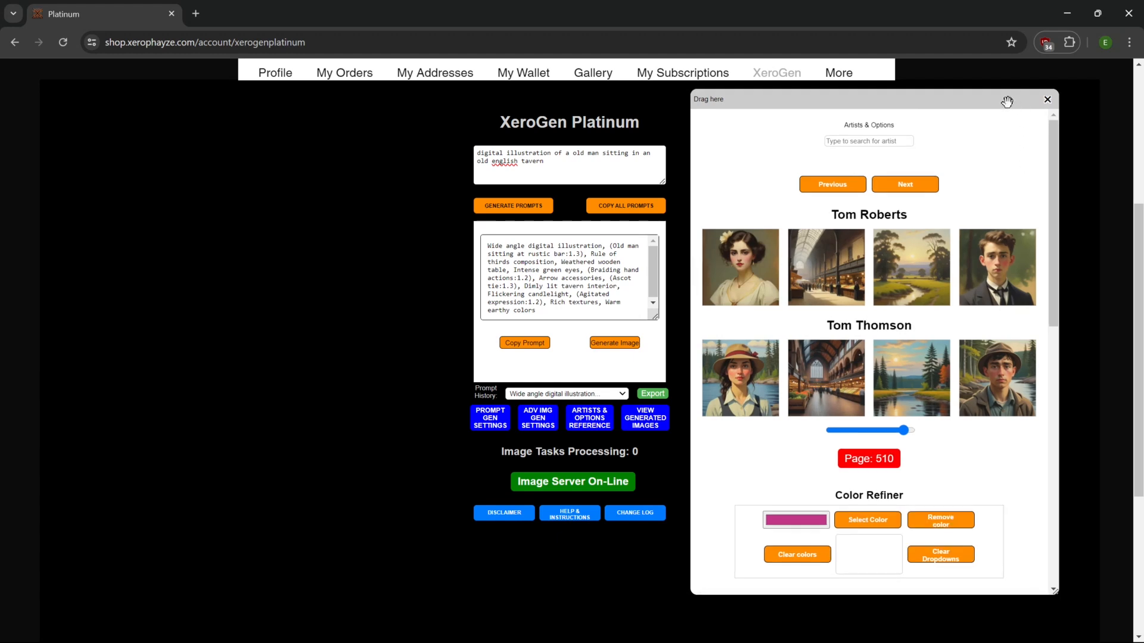
click(1047, 100)
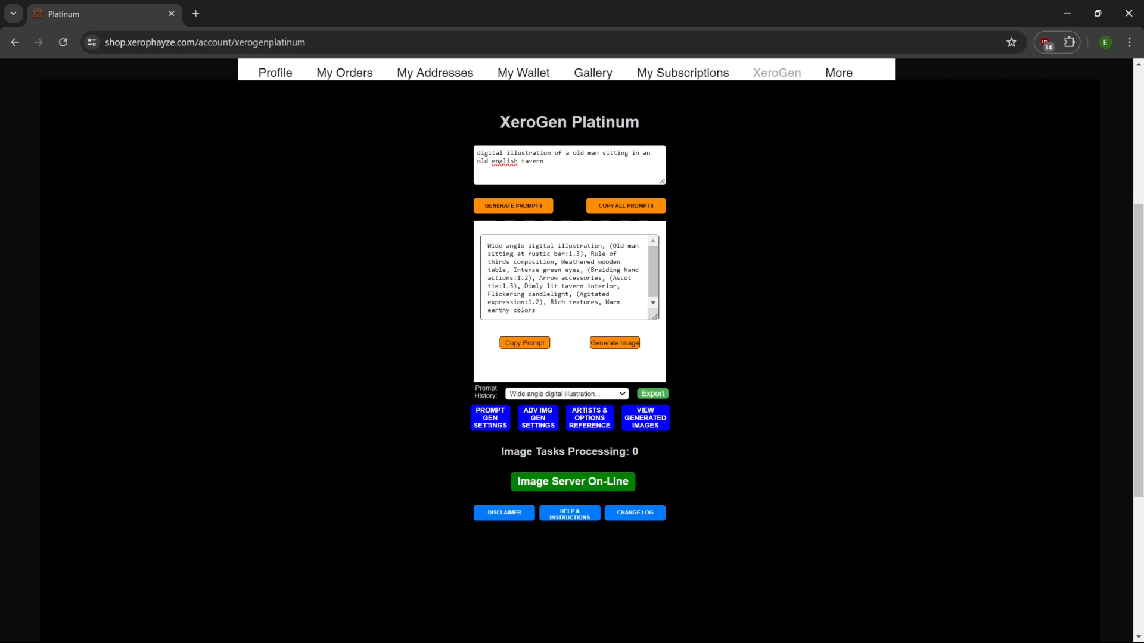
Delete all text of the generated tavern prompt so its box is empty
key(ctrl+a)
key(BackSpace)
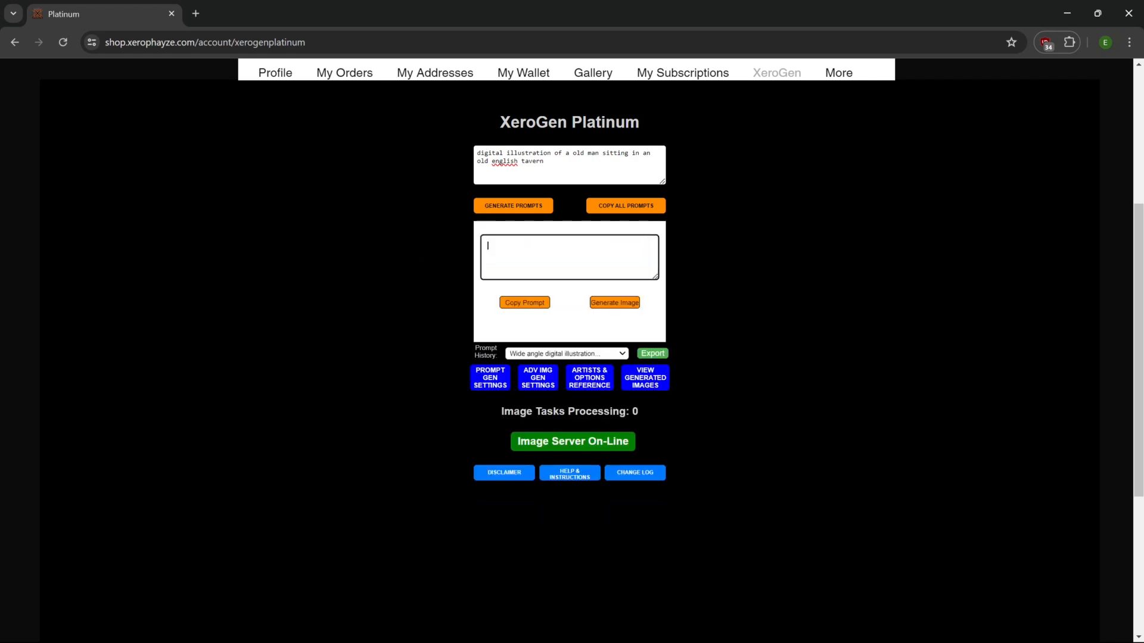
key(BackSpace)
key(BackSpace)
key(BackSpace)
key(BackSpace)
key(BackSpace)
key(BackSpace)
key(BackSpace)
key(BackSpace)
key(BackSpace)
key(BackSpace)
key(BackSpace)
key(BackSpace)
key(BackSpace)
click(779, 282)
Select the whole old-man tavern description in the main prompt box
drag(545, 162, 430, 147)
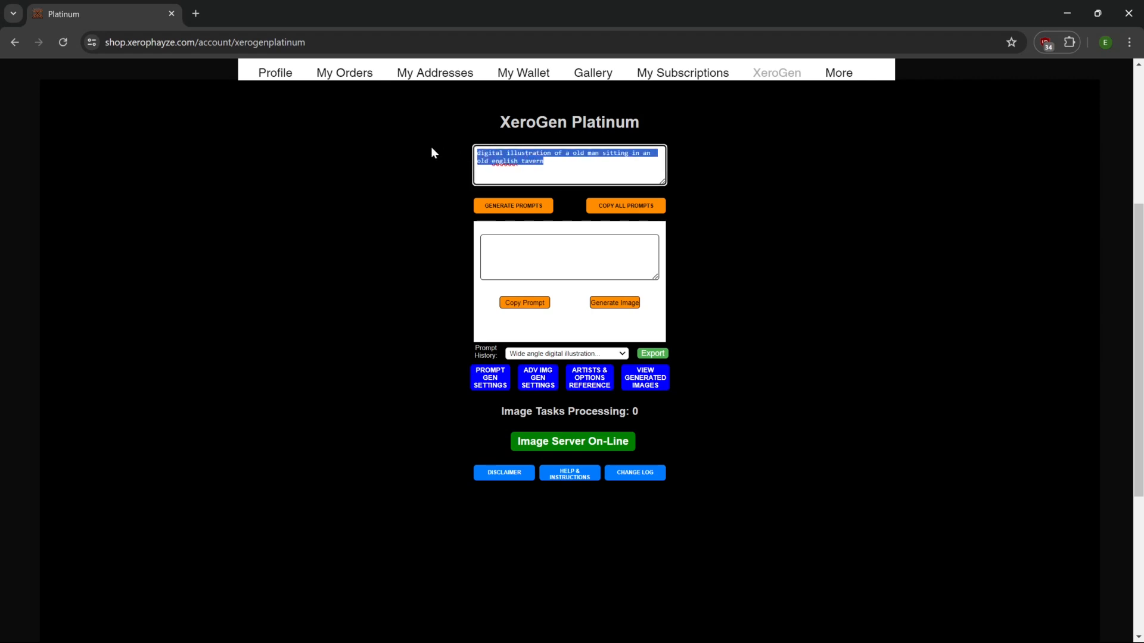